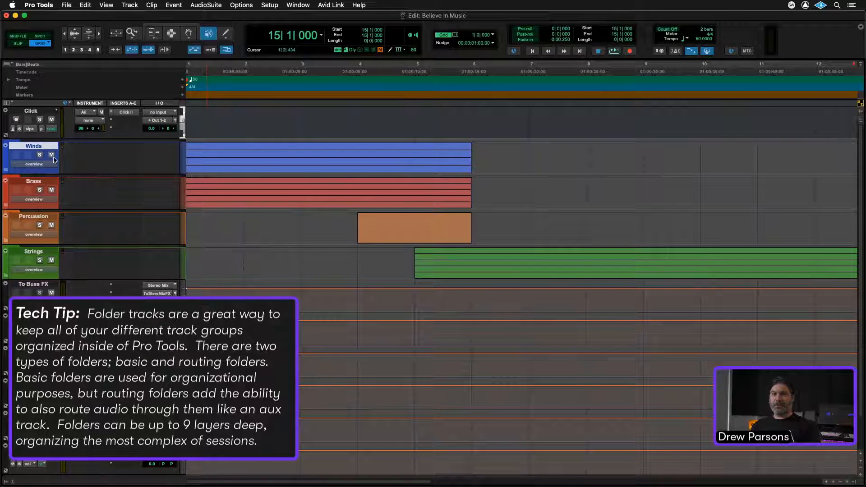
Step: Expand the Winds and Brass folder tracks and the 2Instrumnts subfolder inside Brass
key("shift+f")
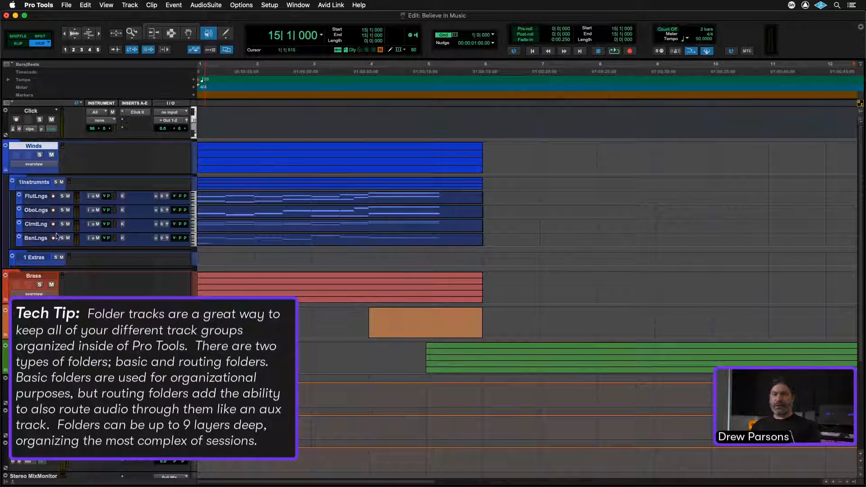
left_click(33, 275)
key("shift+f")
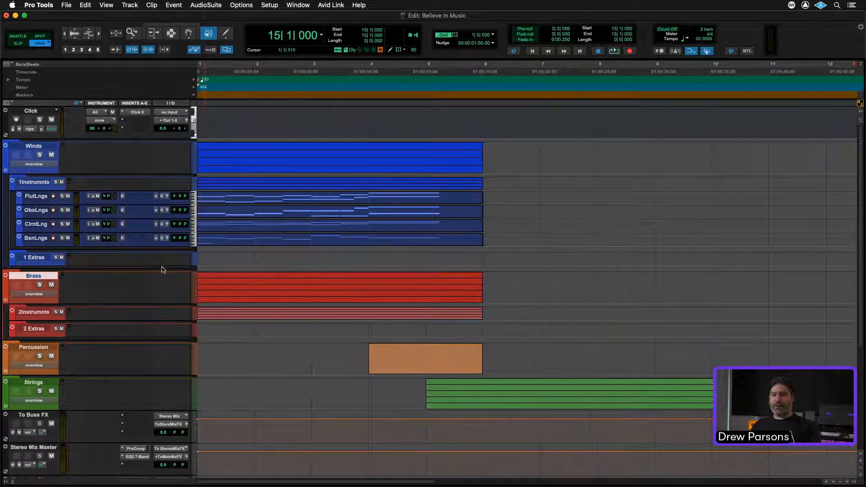
scroll(163, 270, "down", 4)
left_click(28, 229)
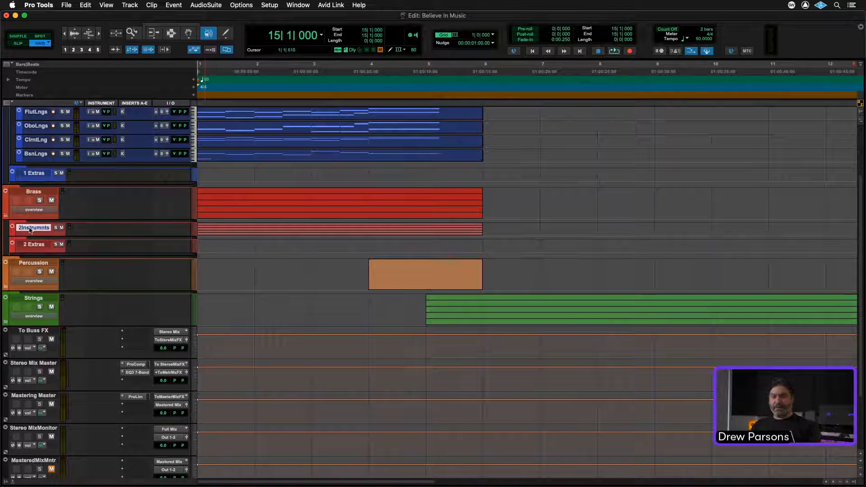
key("shift+f")
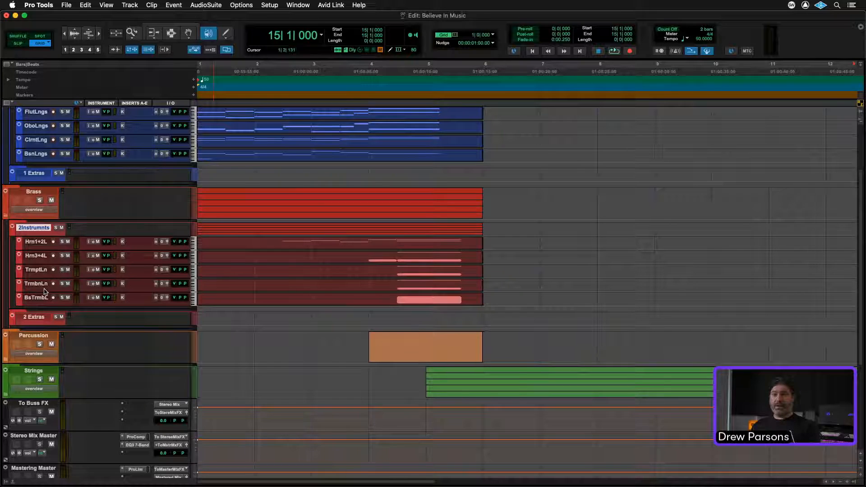
Step: Expand the Percussion and Strings folder tracks to show their subfolders and instrument tracks
scroll(56, 302, "down", 2)
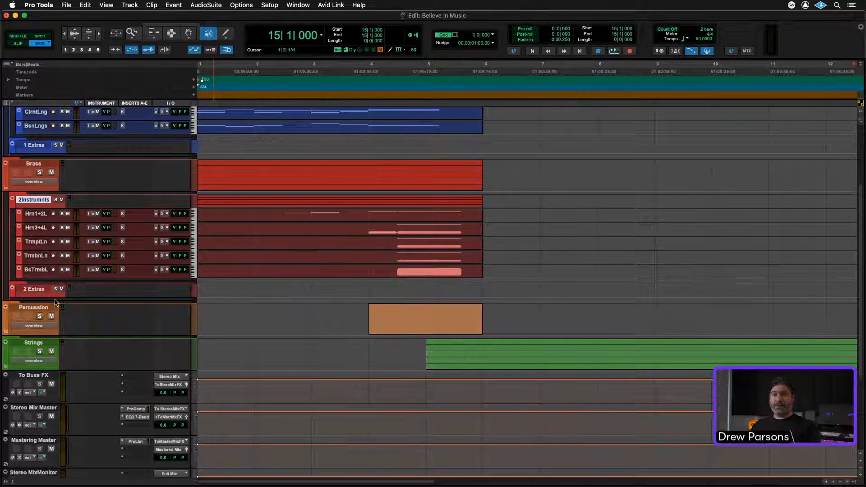
left_click(26, 308)
key("shift+f")
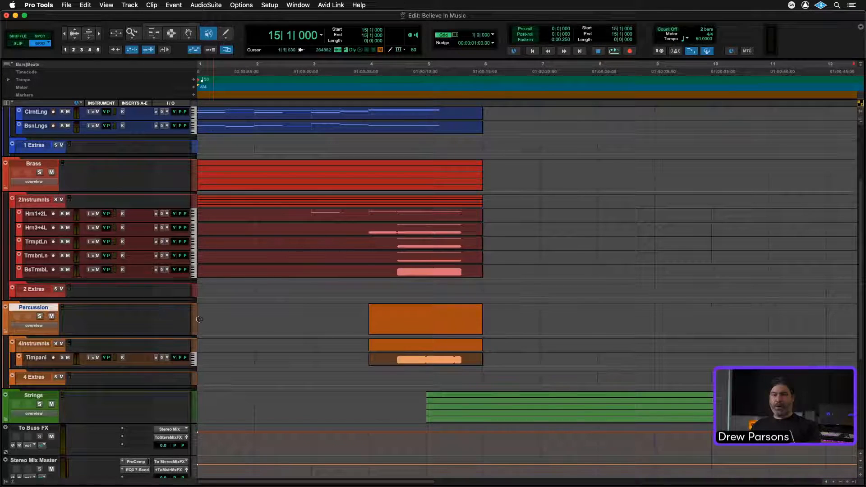
scroll(94, 300, "down", 4)
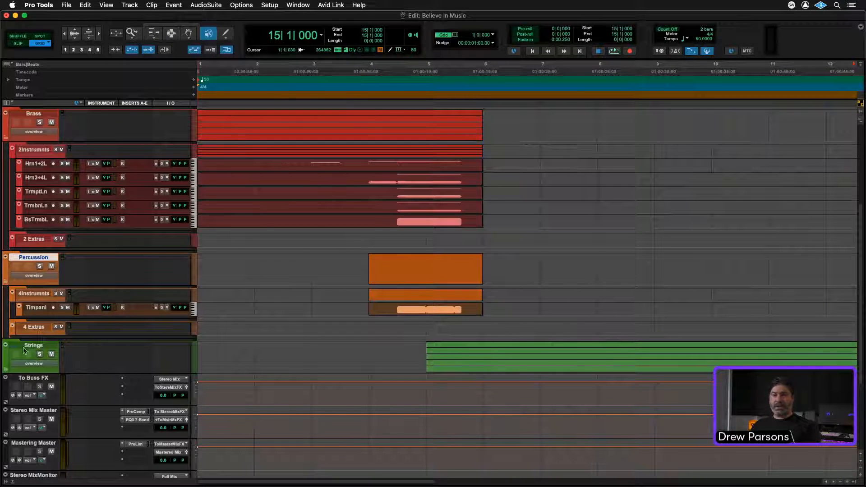
left_click(42, 346)
key("shift+f")
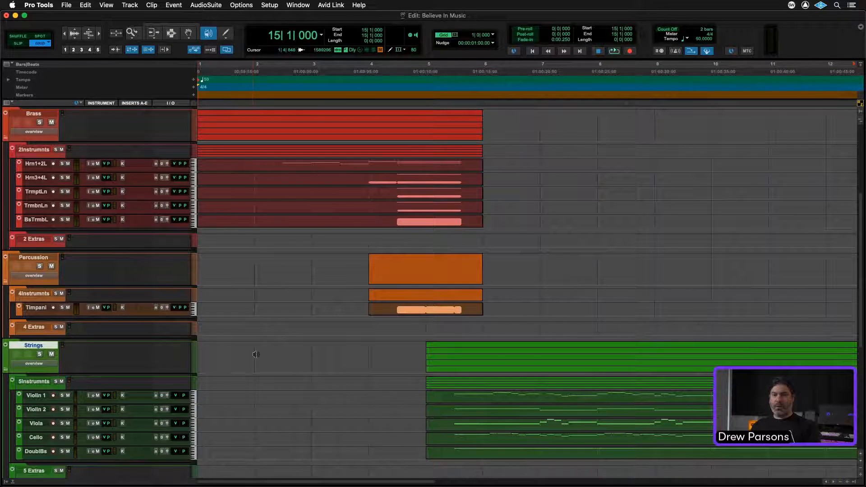
Step: Shrink the track heights so that all tracks of the session fit in the Edit window
scroll(255, 355, "down", 4)
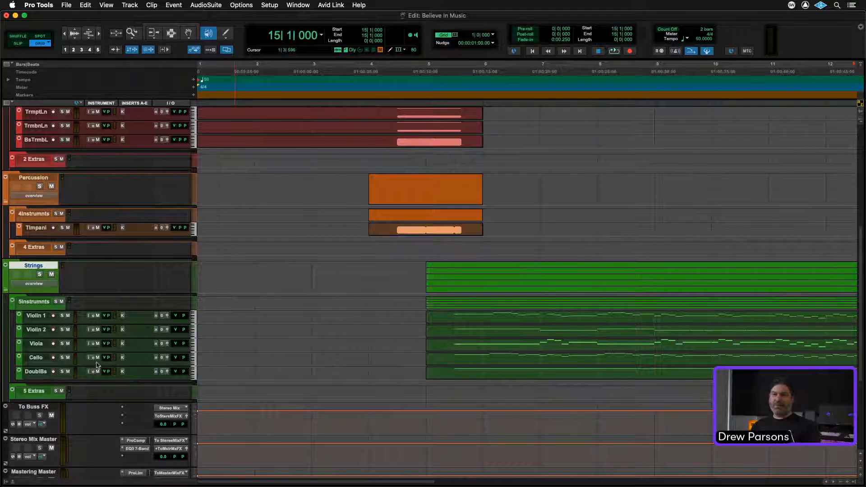
scroll(274, 335, "up", 6)
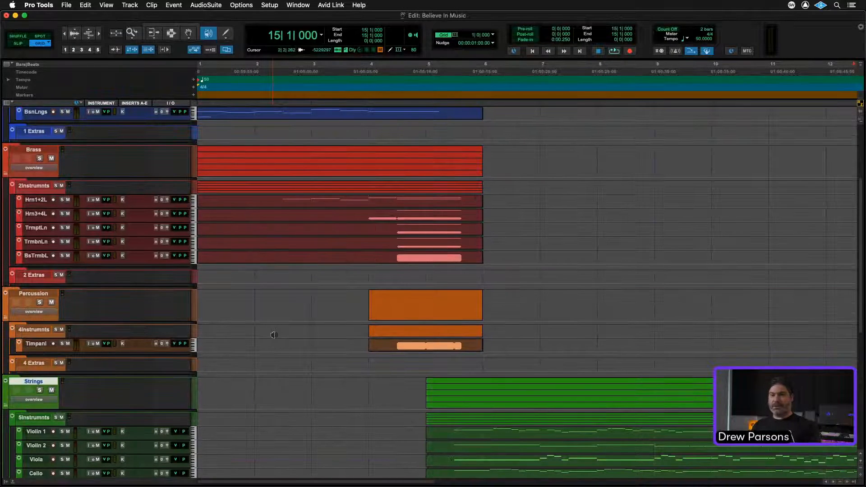
key("ctrl+alt+super+Down")
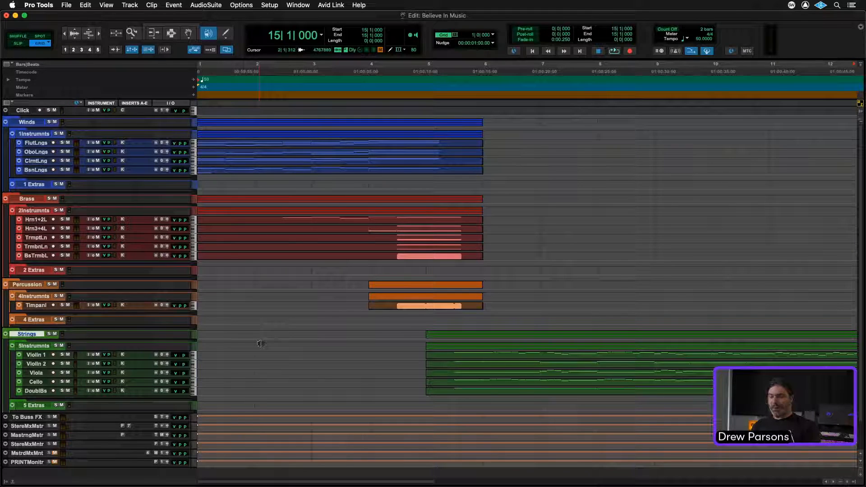
Step: Play the session from its start to listen to the orchestral mockup, and stop playback
key("Return")
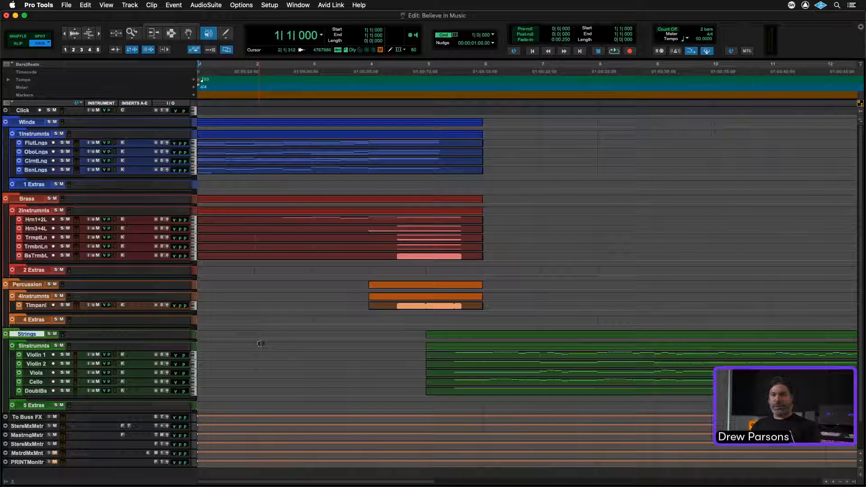
key("space")
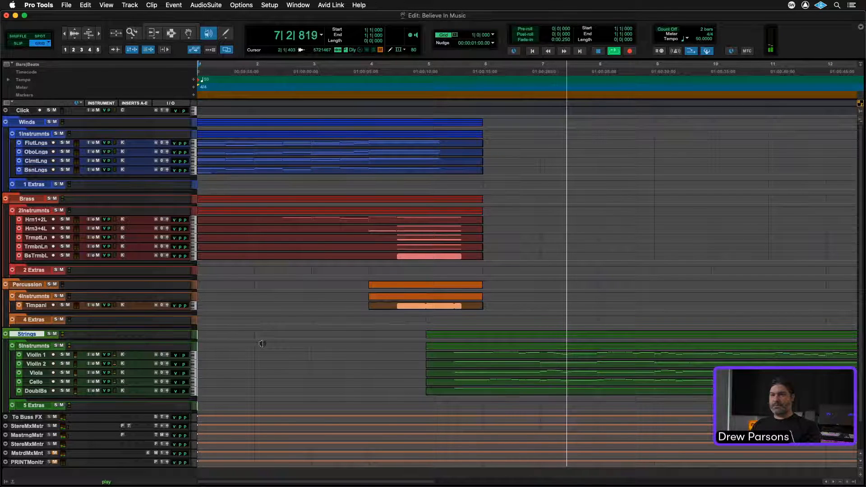
key("space")
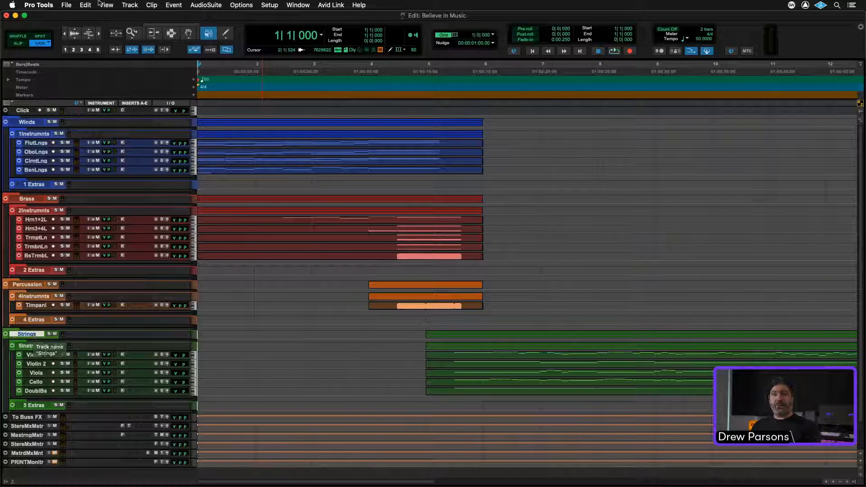
Step: Export the session as a format 1 (multitrack) MIDI file with real-time properties applied, saved to the Desktop as mockup
left_click(67, 5)
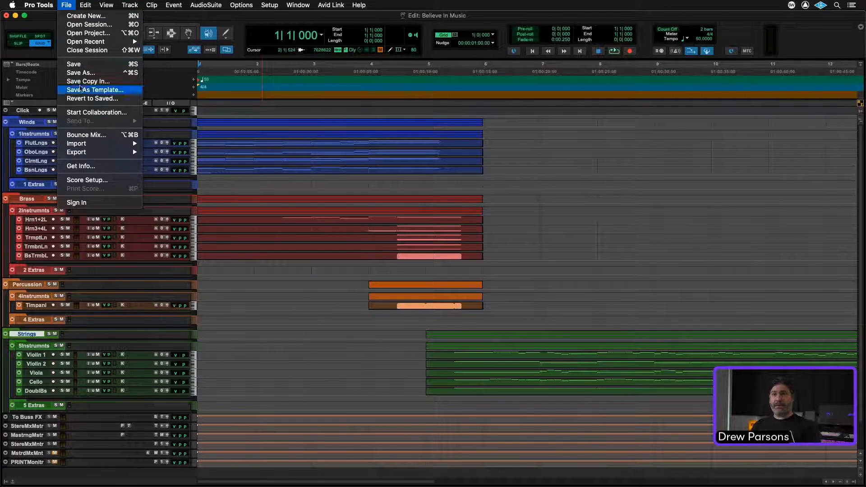
mouse_move(85, 153)
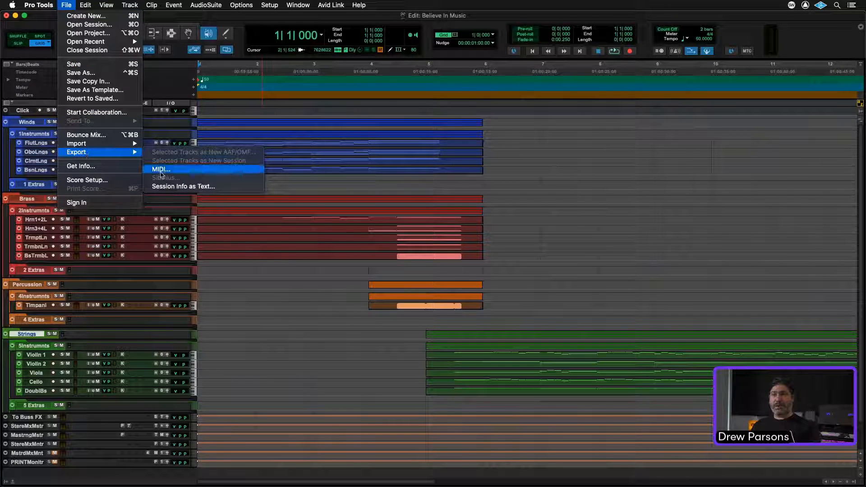
left_click(161, 170)
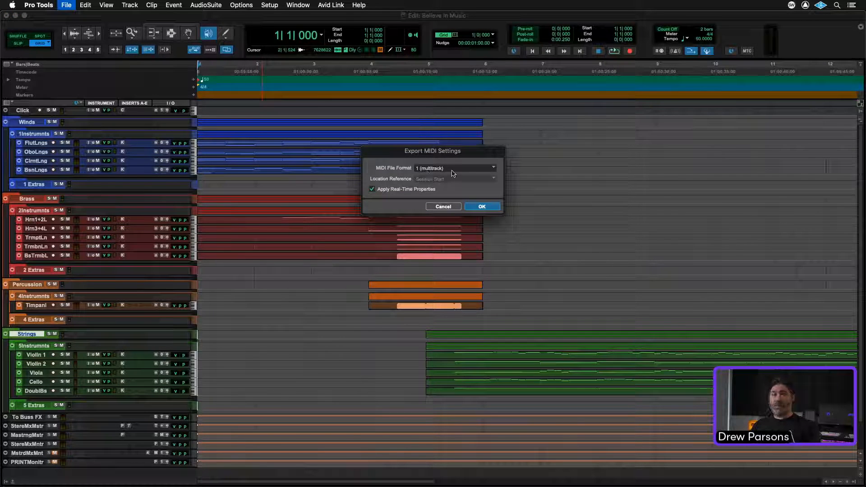
left_click(481, 206)
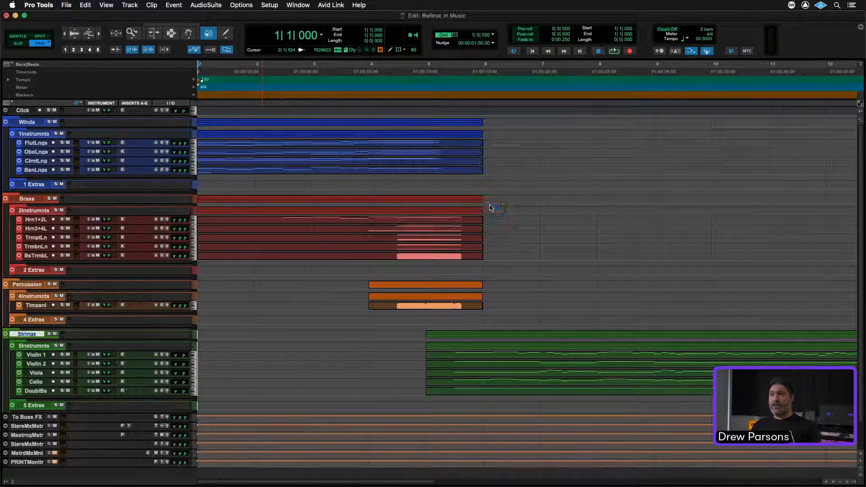
type("m")
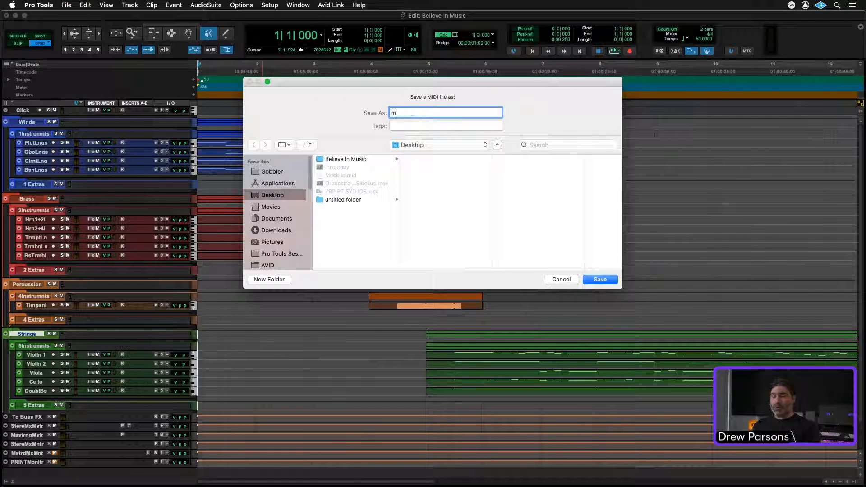
type("ockup")
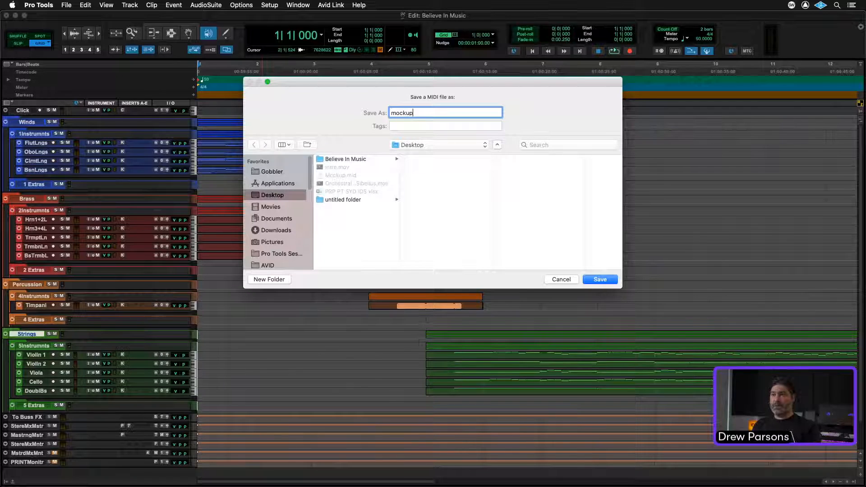
key("Return")
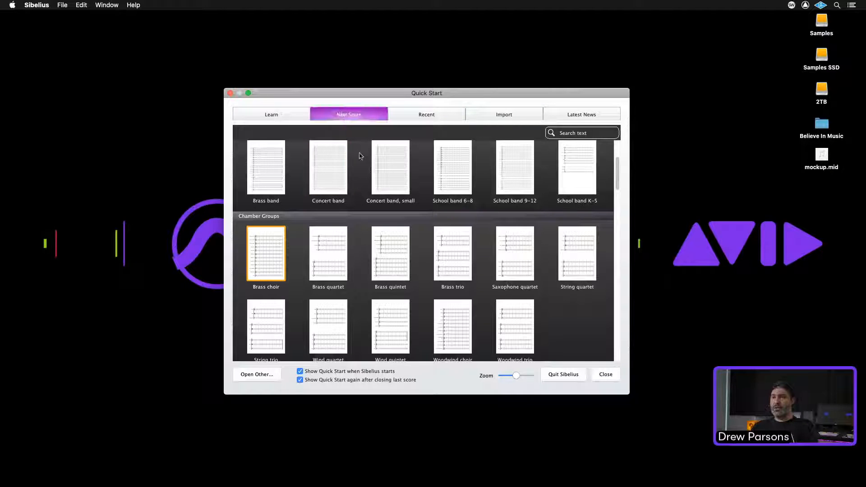
Step: In Sibelius, open the score setup for the Blank template and view its instrument list without adding any instruments
left_click(378, 179)
scroll(377, 179, "up", 3)
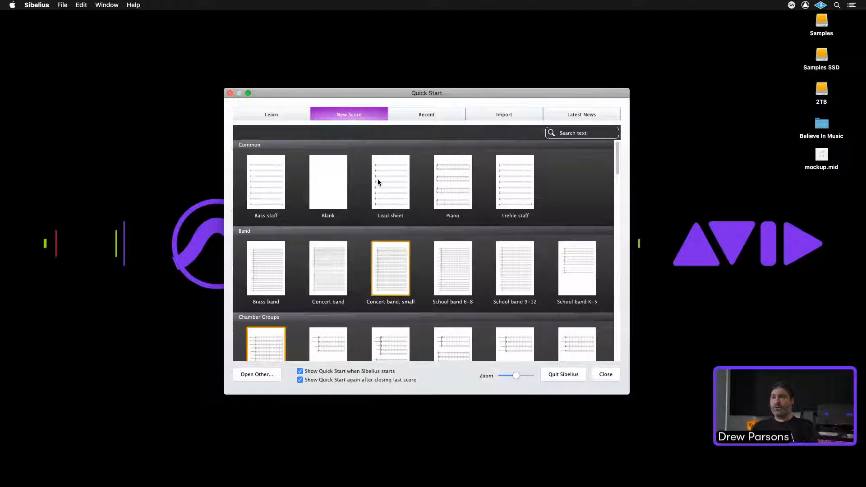
left_click(333, 193)
double_click(333, 193)
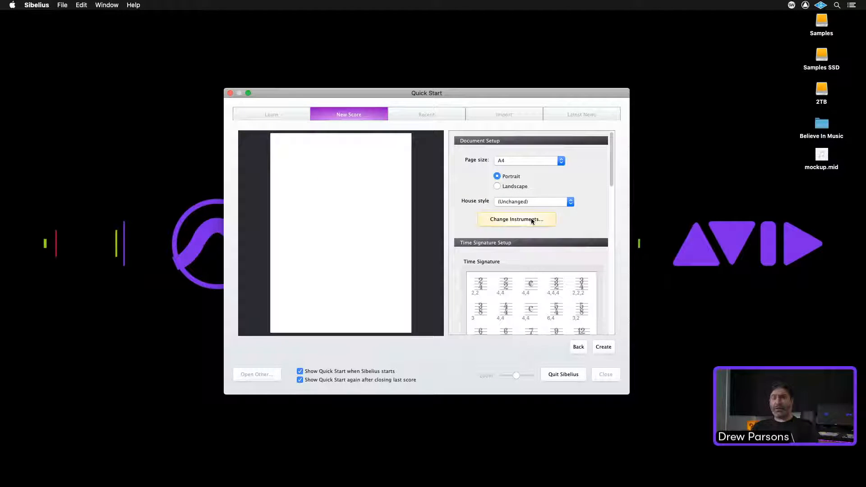
left_click(532, 219)
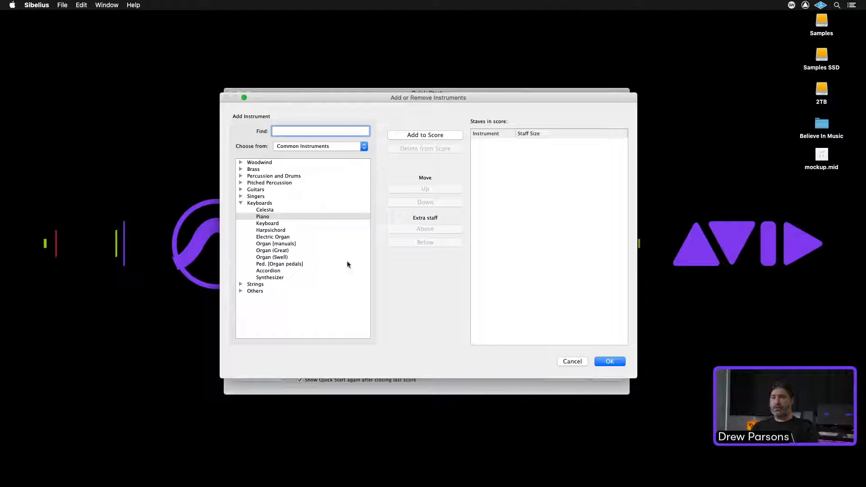
left_click(611, 361)
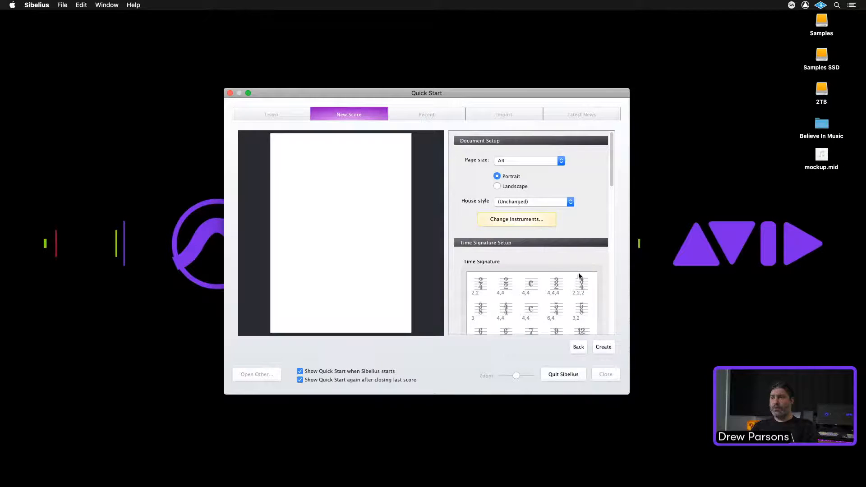
Step: Review the Blank template's time signature, tempo, key signature and score information options, and return to the template list
scroll(578, 276, "down", 3)
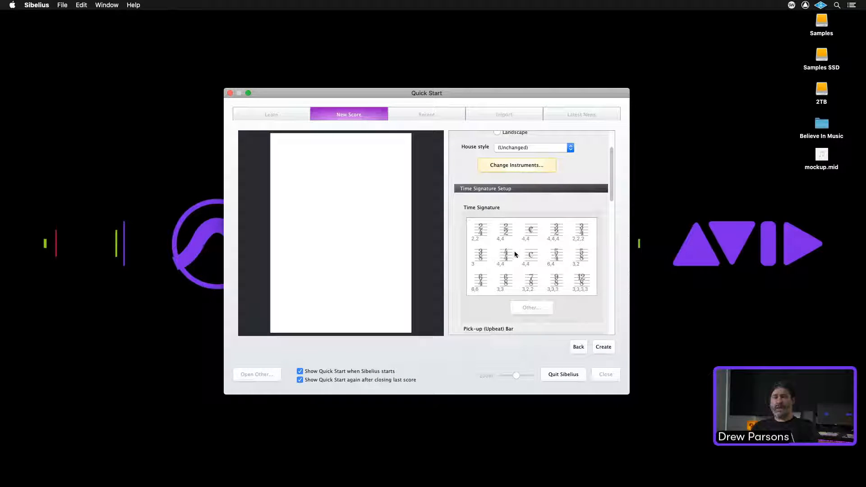
scroll(515, 254, "down", 10)
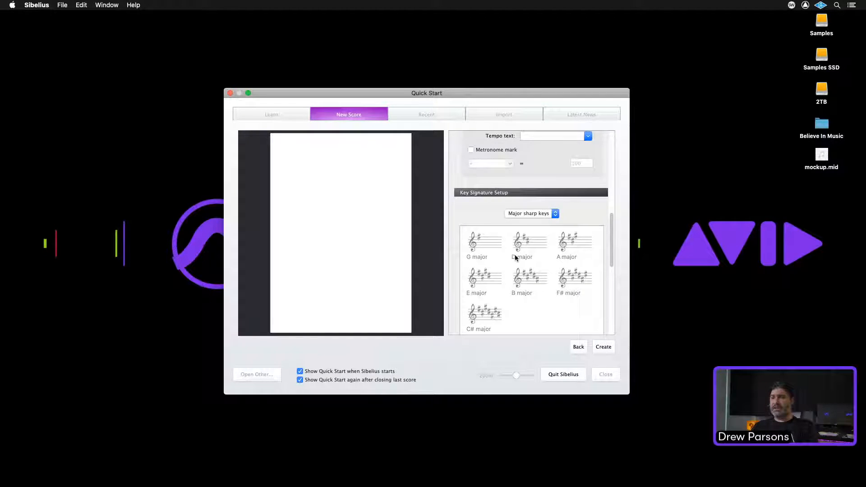
scroll(515, 256, "down", 5)
scroll(505, 266, "down", 4)
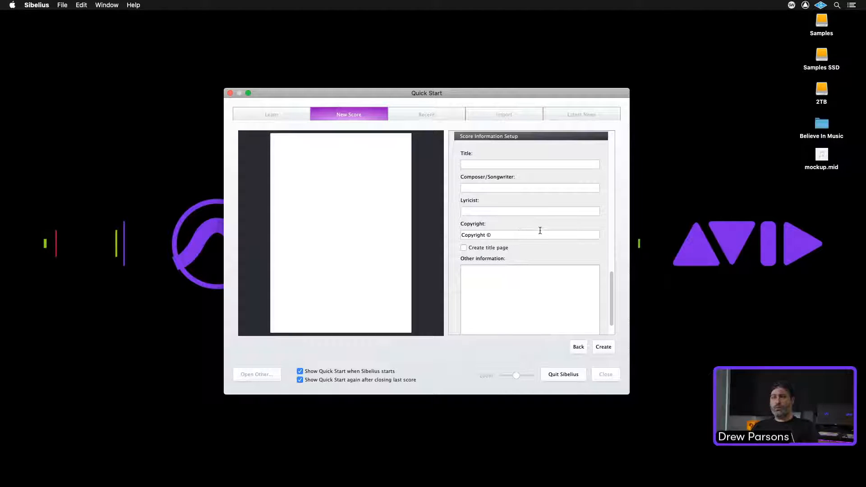
left_click(578, 347)
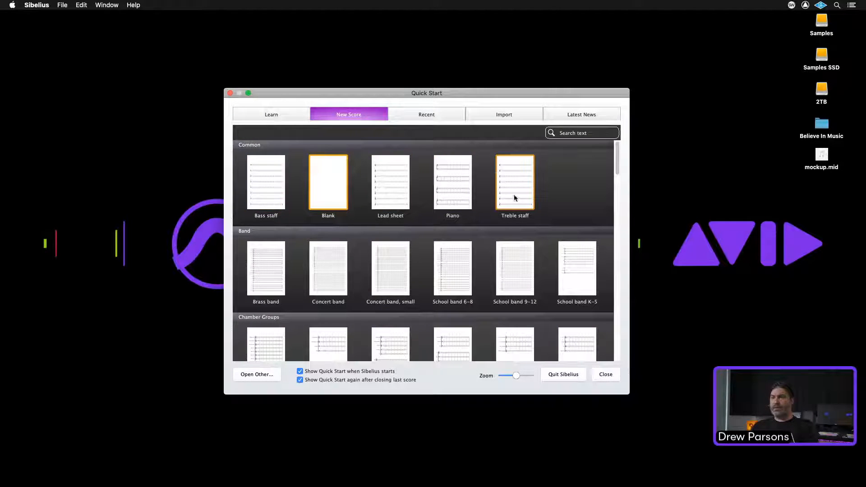
Step: Search the new score templates for "string" and open the setup of the String quartet template
scroll(483, 255, "down", 5)
scroll(483, 255, "down", 3)
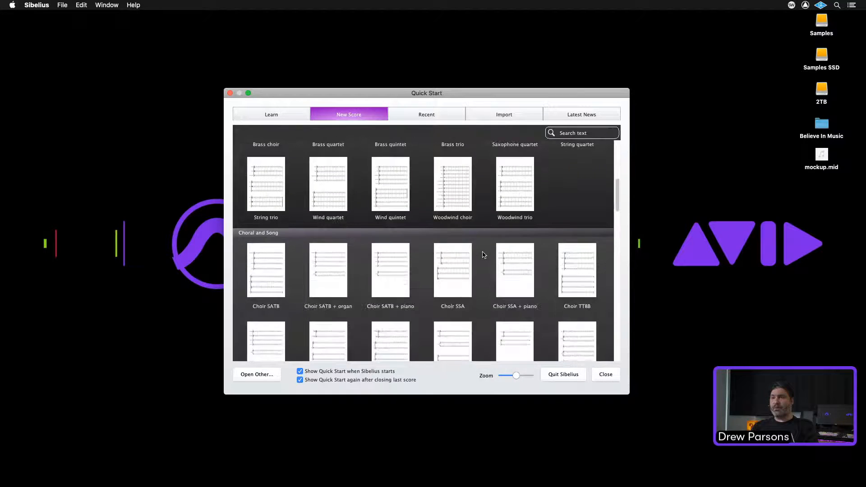
scroll(483, 255, "up", 10)
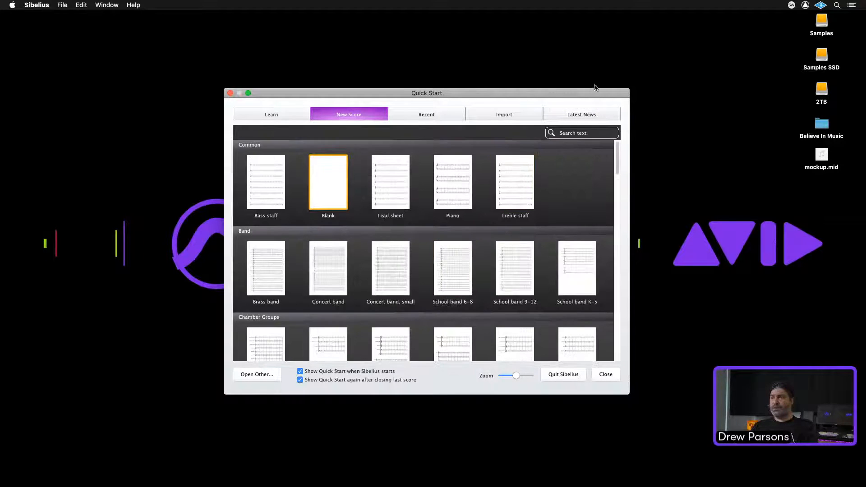
left_click(573, 135)
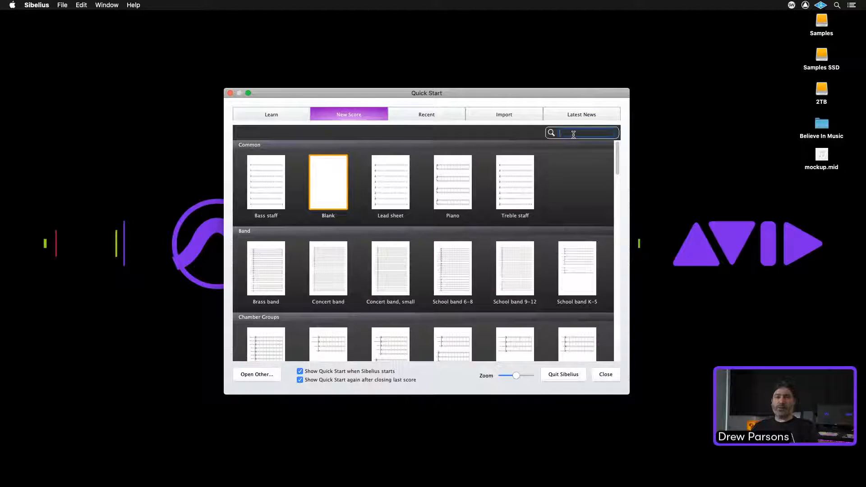
type("stro")
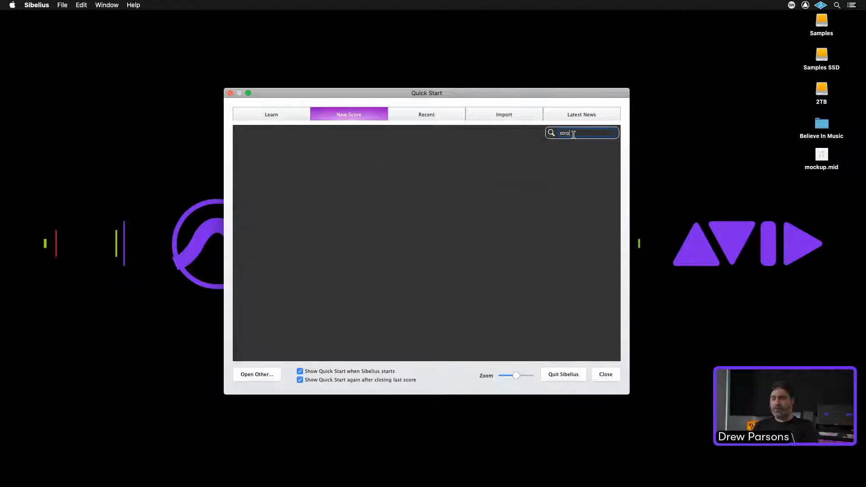
key("BackSpace")
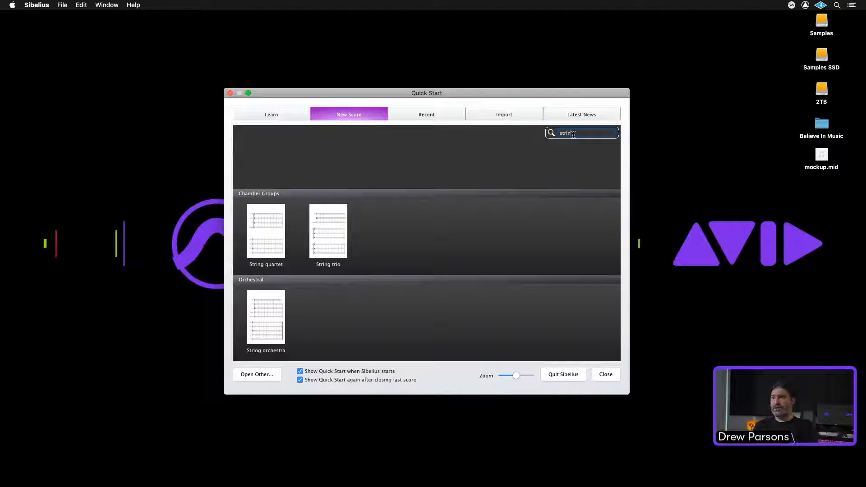
left_click(270, 248)
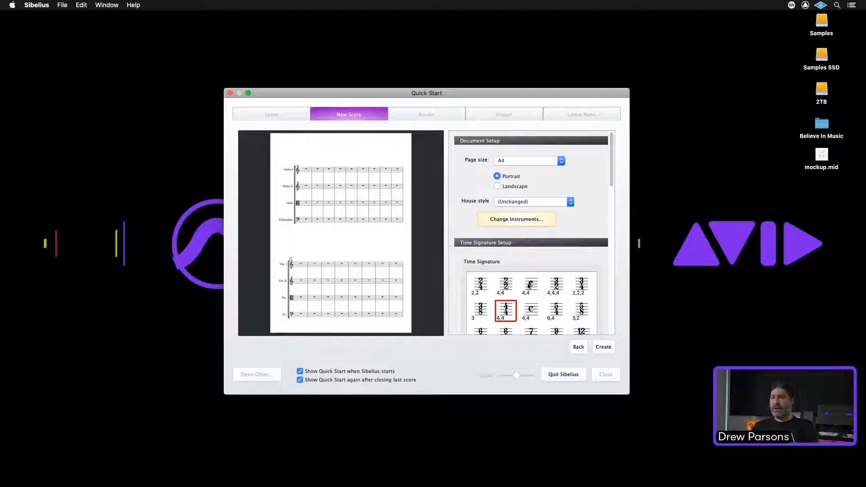
Step: Leave the String quartet setup, search the score templates for "film" and open the setup of the Orchestra, film template
scroll(531, 287, "down", 5)
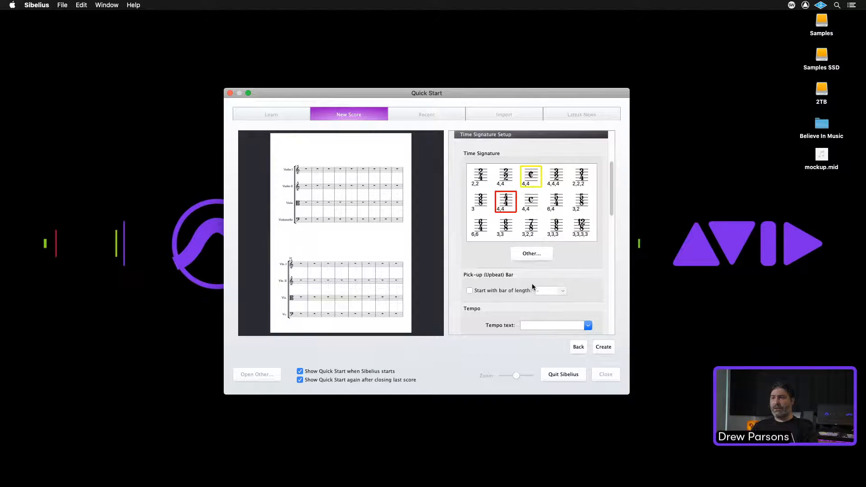
left_click(581, 348)
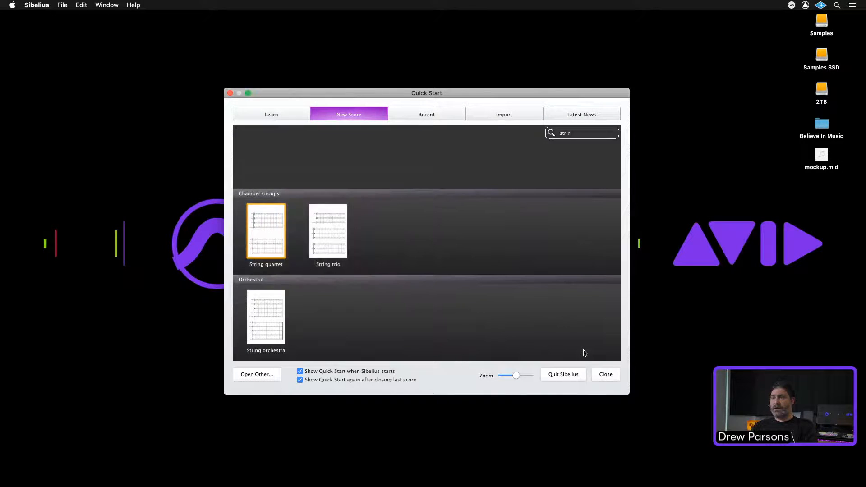
left_click(576, 133)
key("BackSpace")
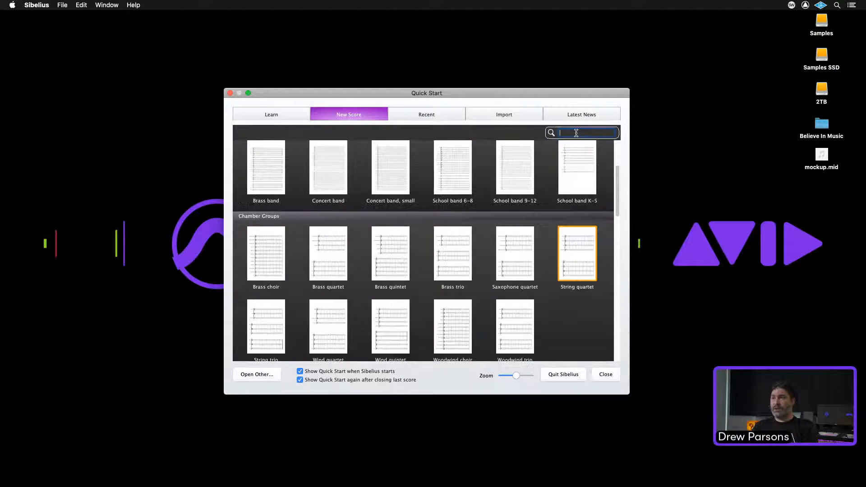
type("film")
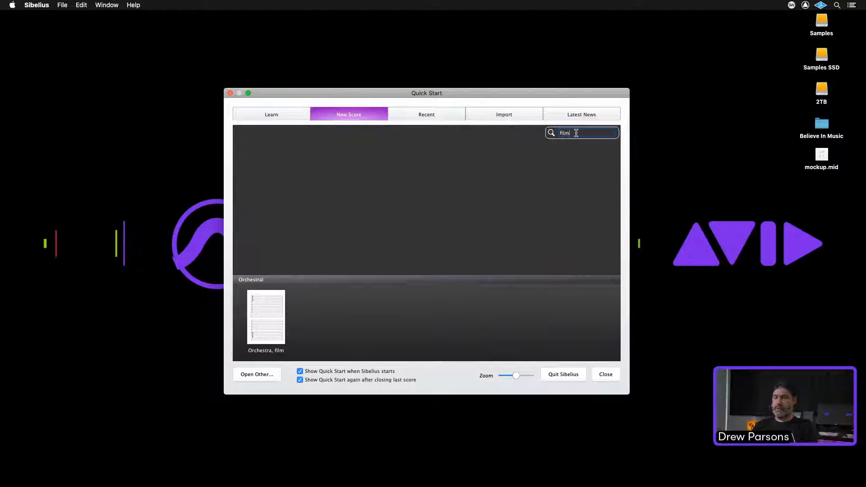
left_click(264, 330)
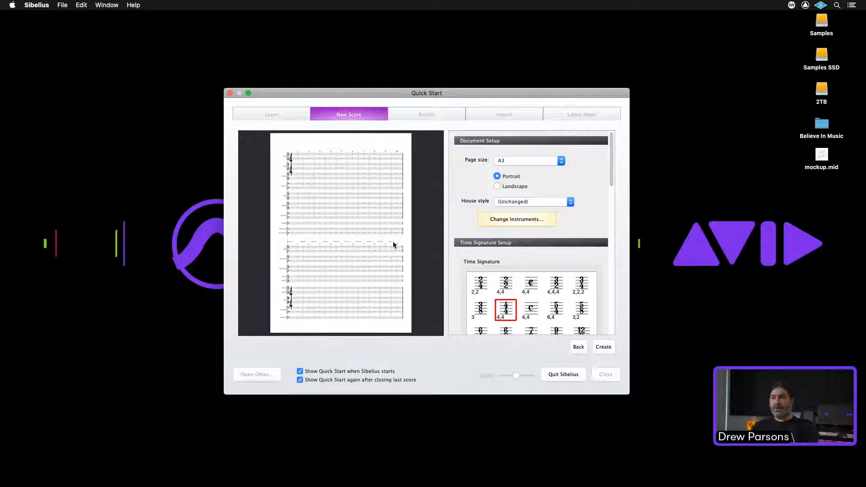
Step: Return to the template list, clear the search text and open the recent score Orchestral template
left_click(578, 347)
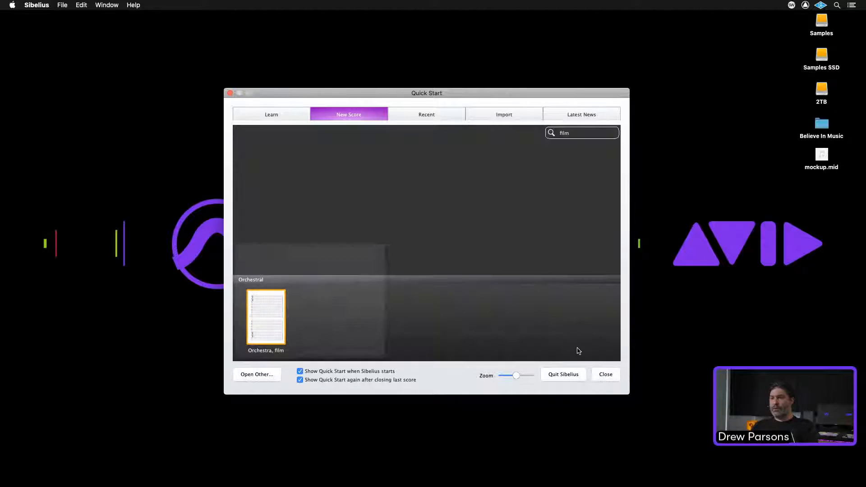
left_click(578, 130)
key("BackSpace")
key("BackSpace")
key("BackSpace")
key("BackSpace")
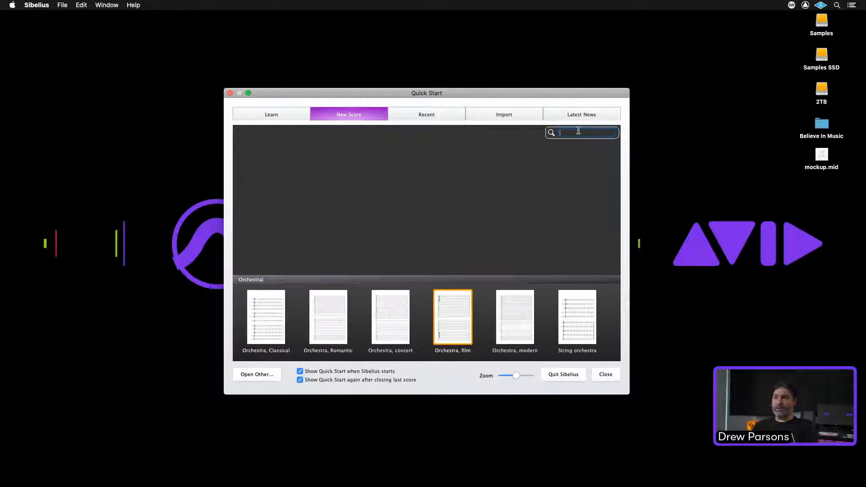
left_click(431, 116)
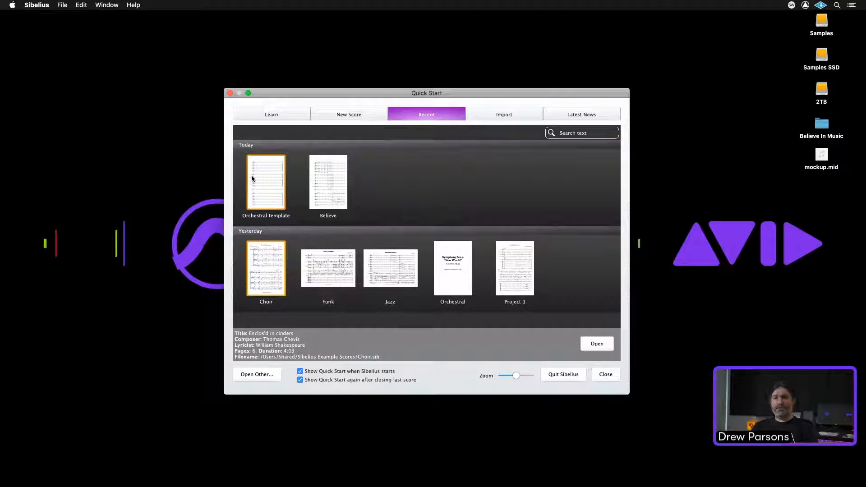
double_click(251, 177)
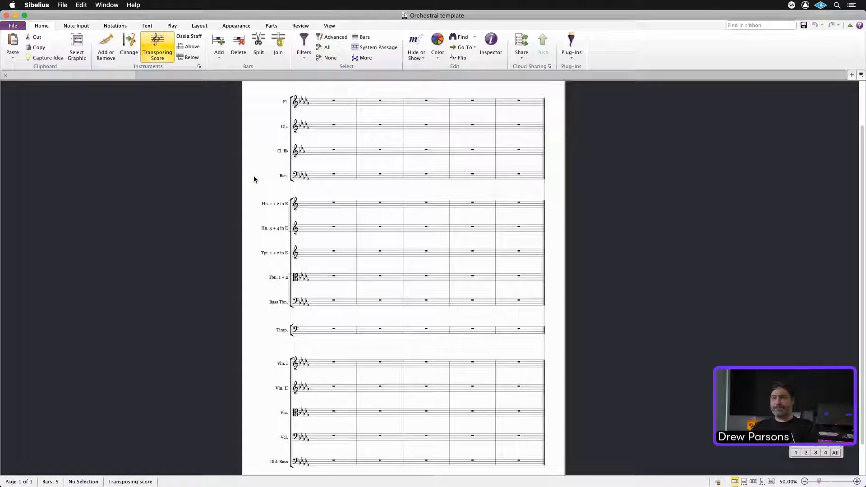
Step: Load mockup.mid from the Desktop as the file to import into the open orchestral score
left_click(13, 25)
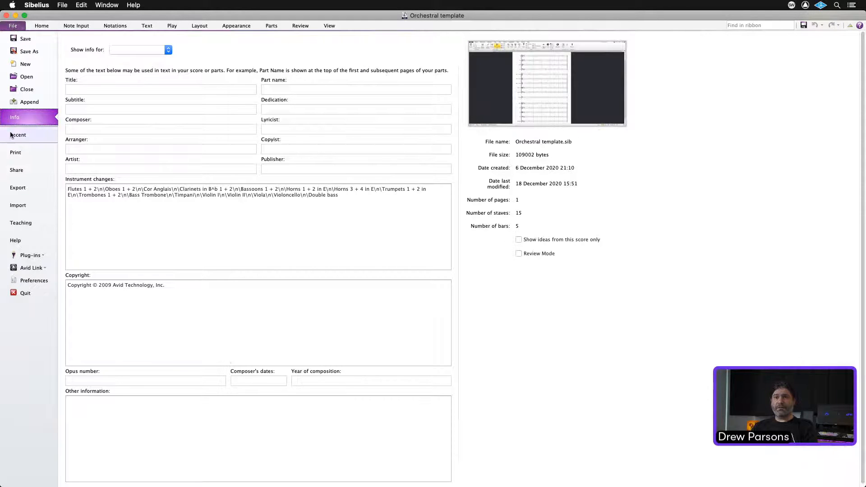
left_click(10, 207)
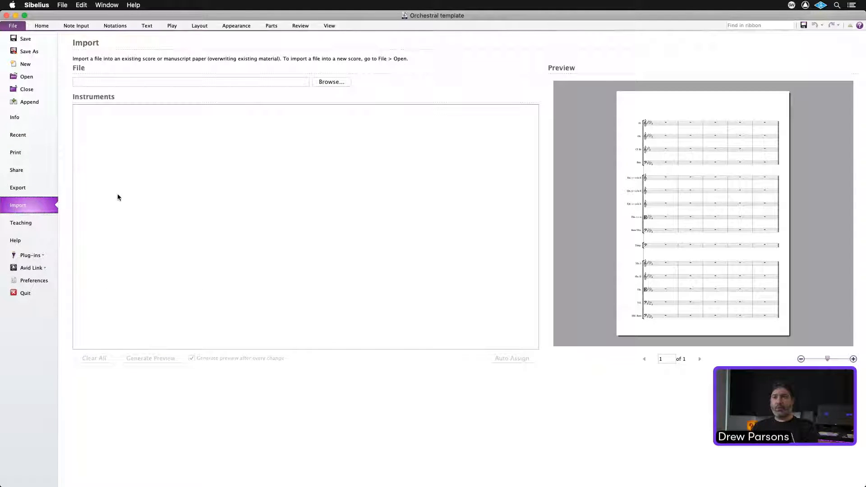
left_click(331, 82)
left_click(282, 124)
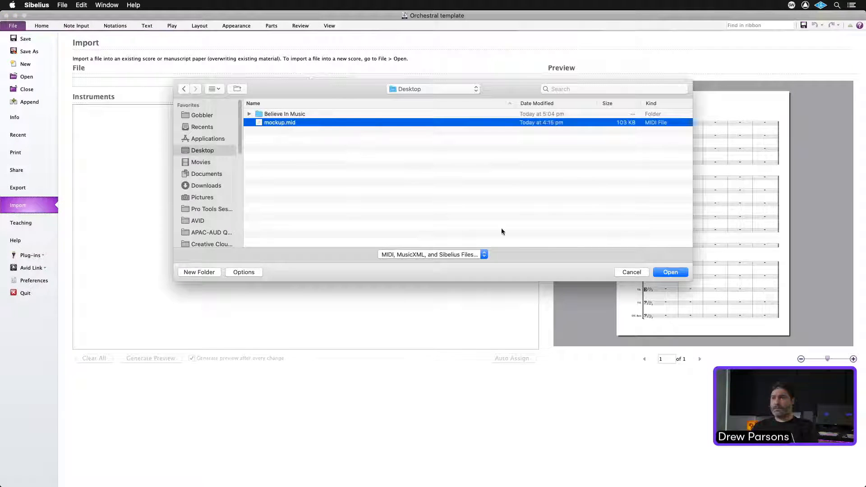
left_click(662, 273)
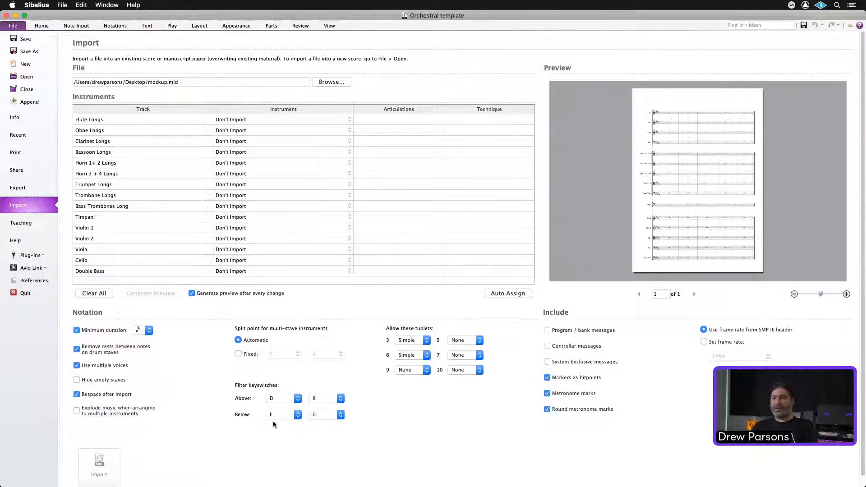
Step: Assign the Flute Longs track to Flutes 1 + 2 and the Cello track to Violoncello
scroll(274, 424, "down", 1)
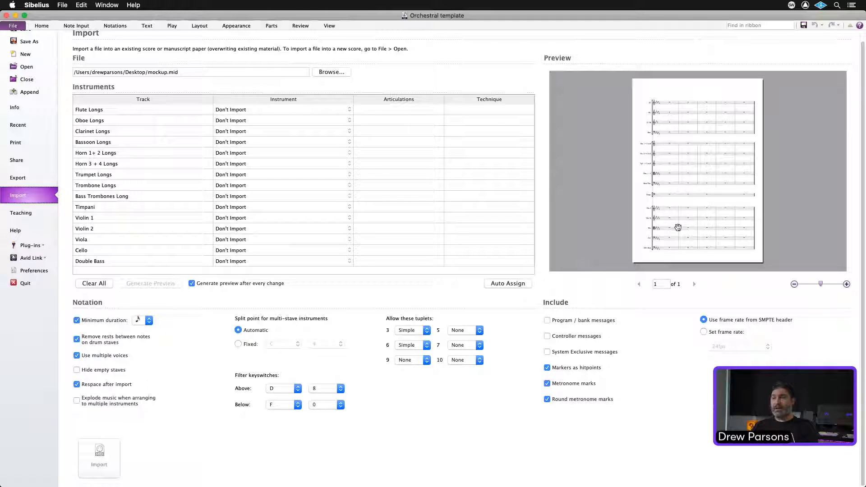
left_click(234, 110)
left_click(234, 111)
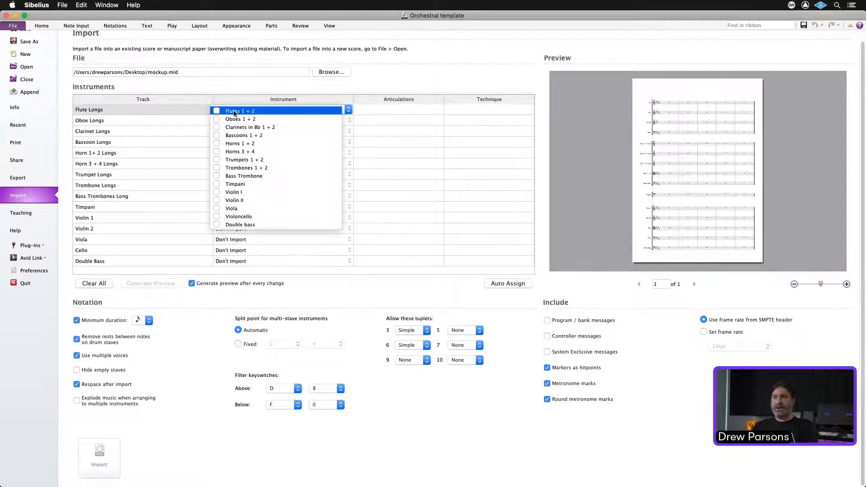
left_click(244, 110)
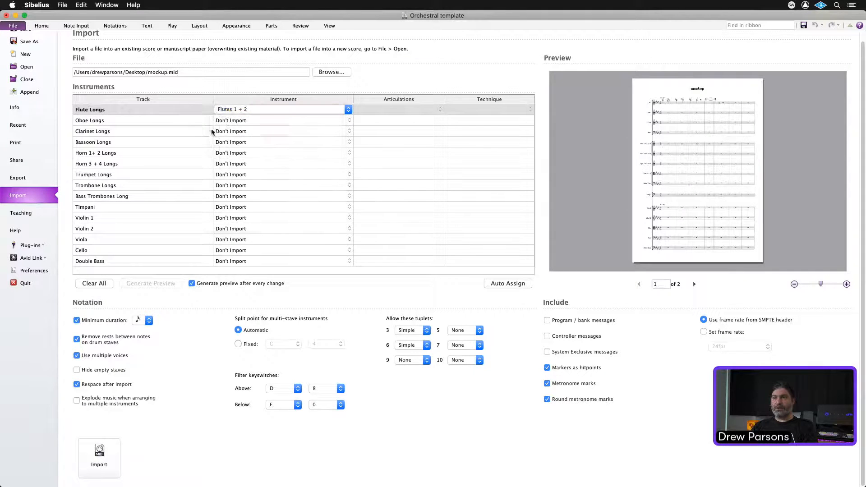
left_click(228, 253)
left_click(228, 254)
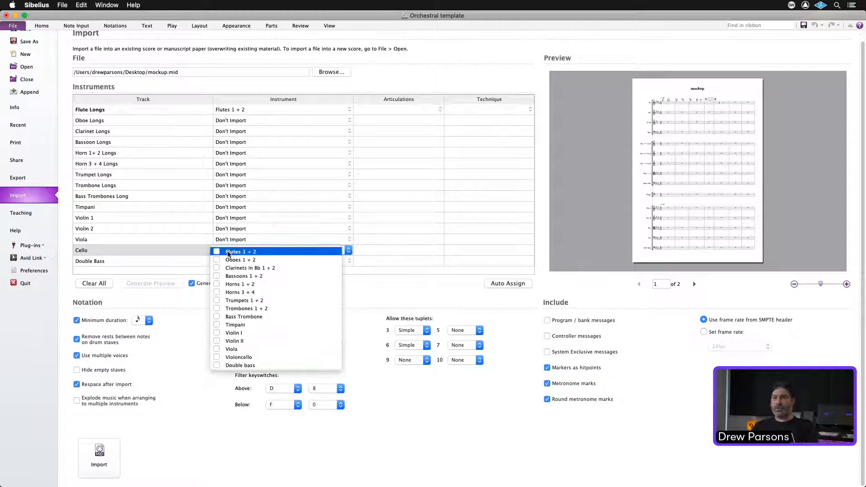
left_click(237, 357)
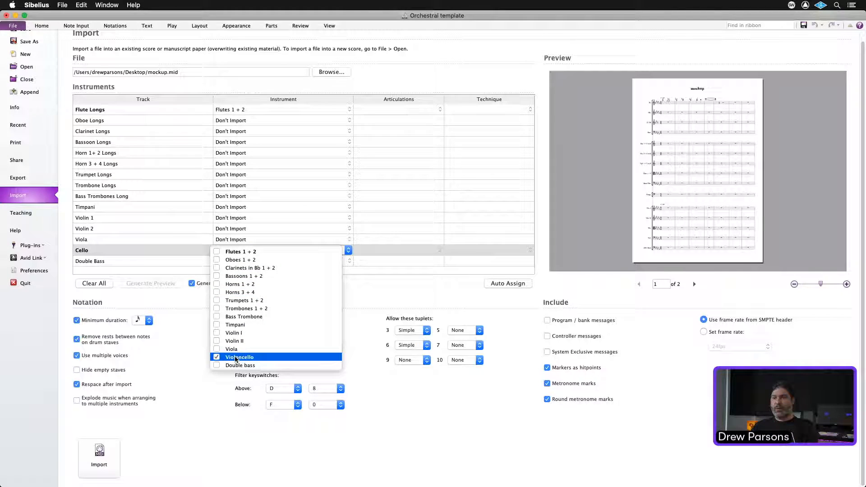
left_click(372, 306)
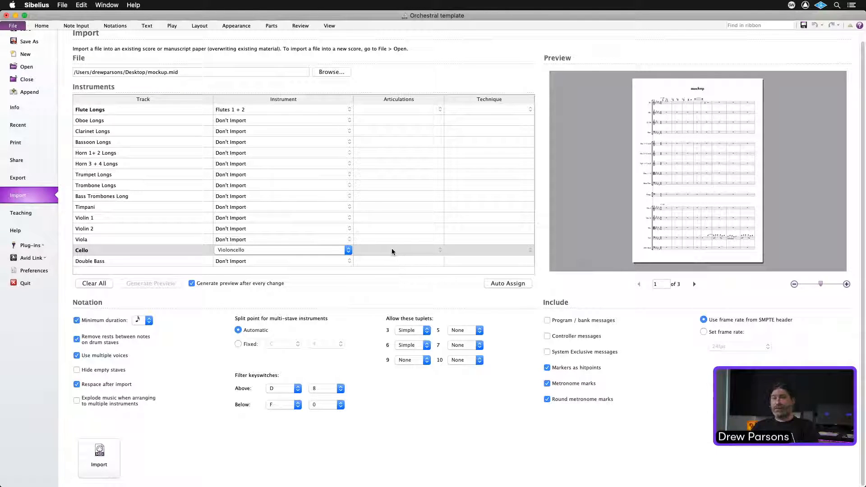
Step: View the available articulations and playing techniques for the Cello track without choosing any
left_click(392, 249)
left_click(391, 250)
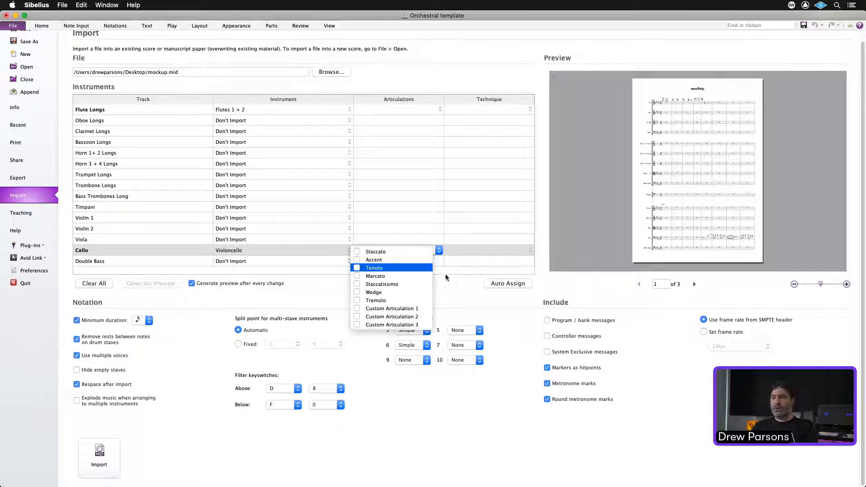
left_click(463, 284)
left_click(473, 251)
left_click(472, 252)
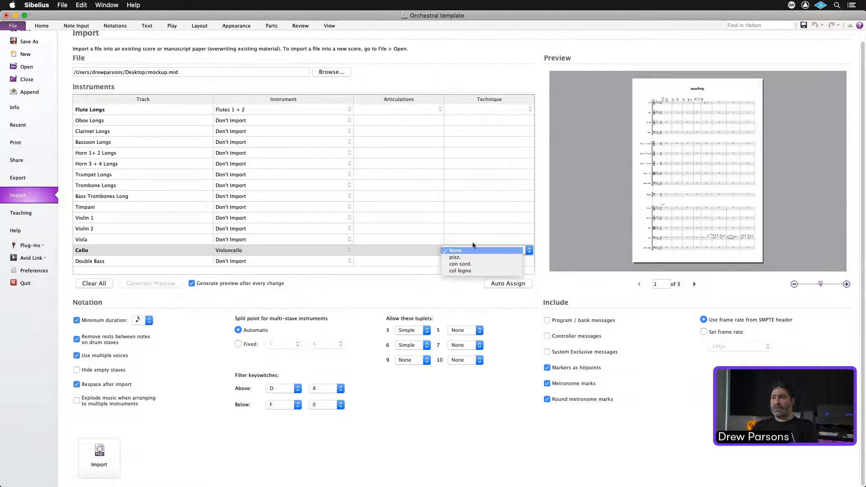
left_click(406, 283)
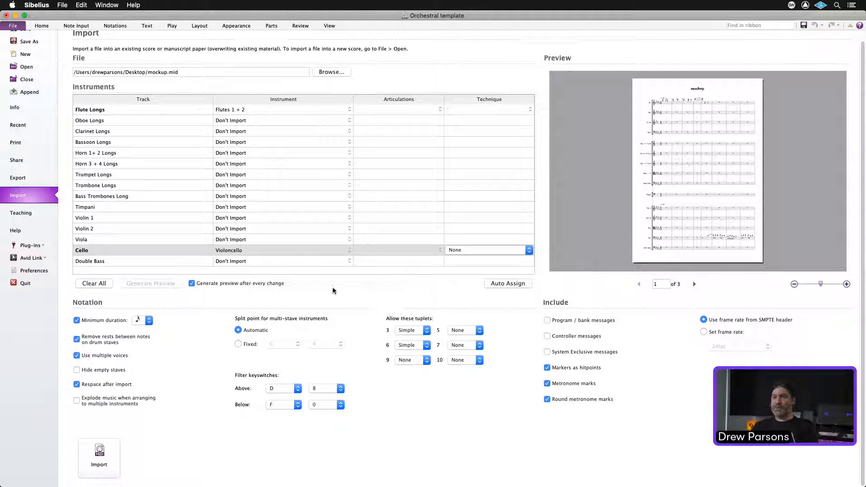
Step: Auto-assign the tracks to instruments, and correct the oboe, bassoon, Horn 3 + 4, trombone and Violin 2 tracks to their matching instruments
left_click(504, 283)
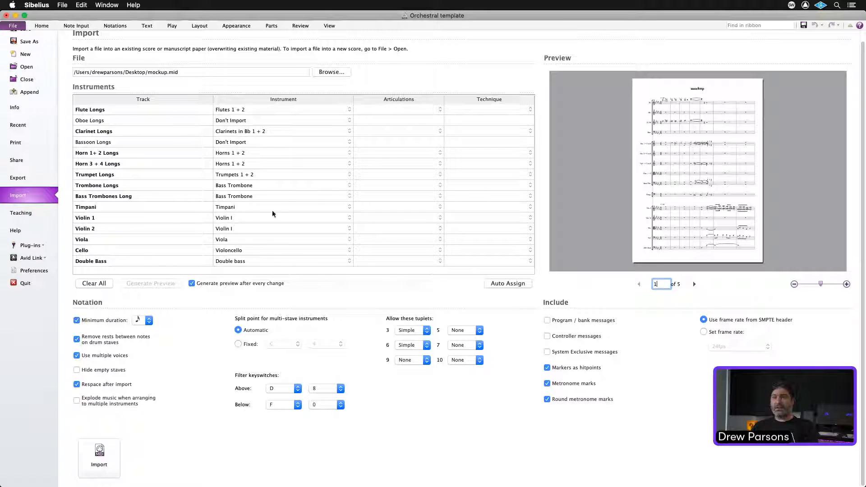
left_click(227, 122)
left_click(228, 122)
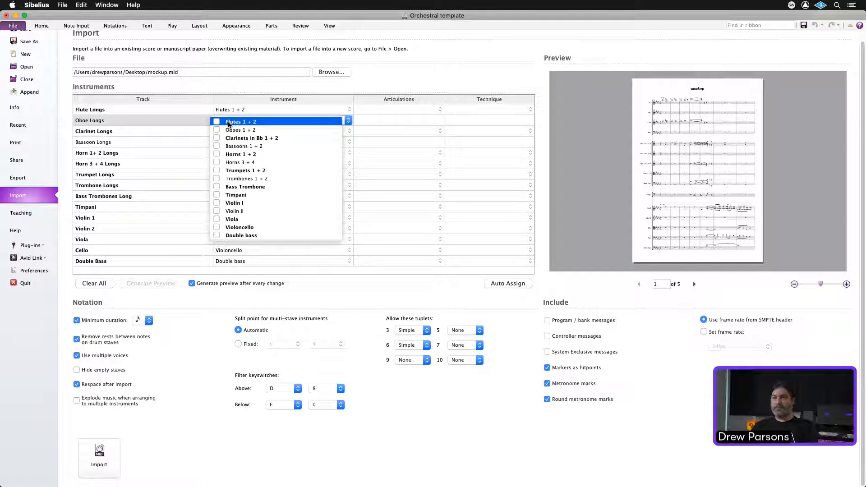
left_click(241, 129)
left_click(177, 230)
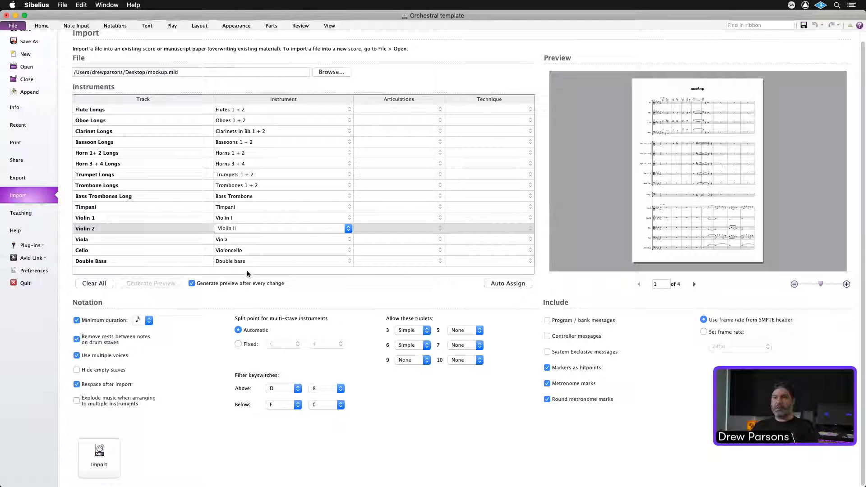
Step: Preview the import with empty staves hidden, switch that option back off and import the MIDI file into the score
left_click(84, 371)
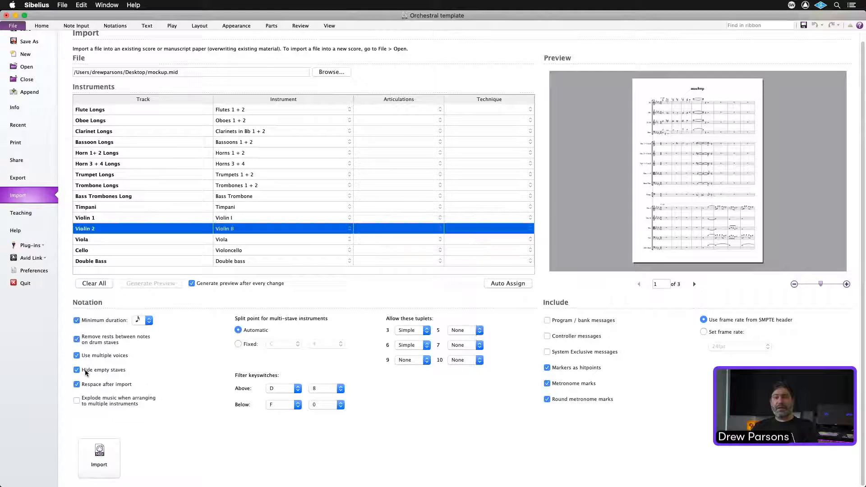
left_click(86, 372)
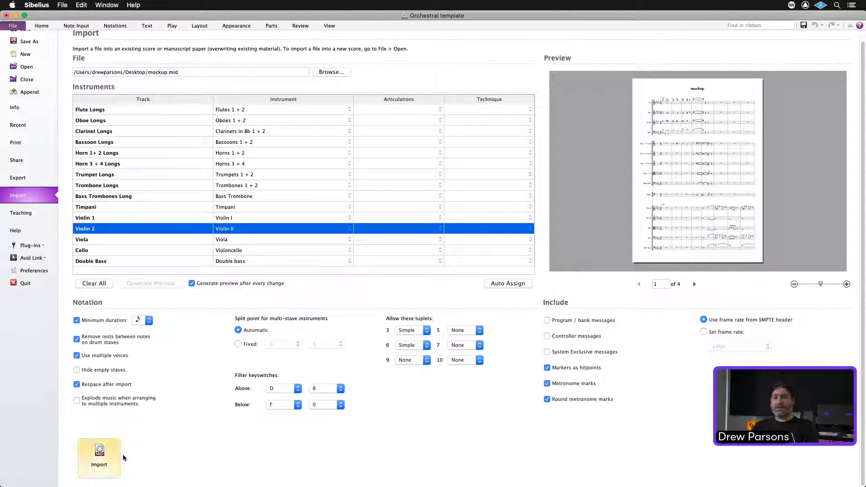
left_click(100, 458)
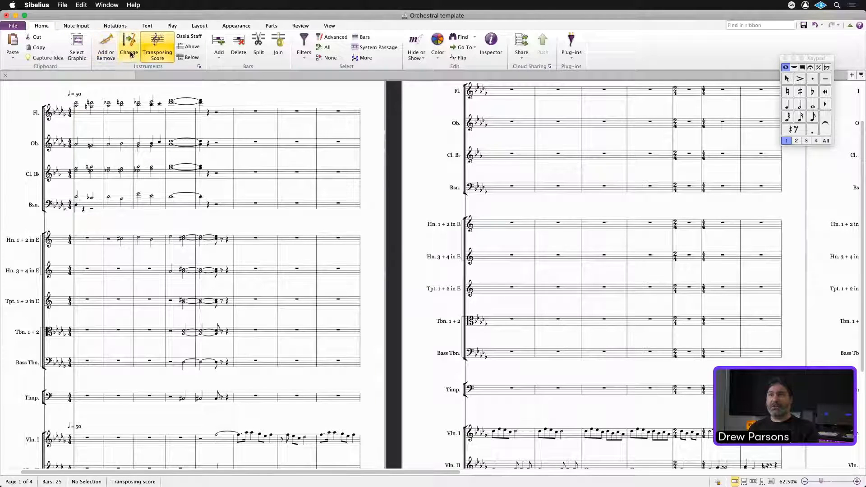
Step: View the MIDI input device preferences and close them without changes
left_click(83, 27)
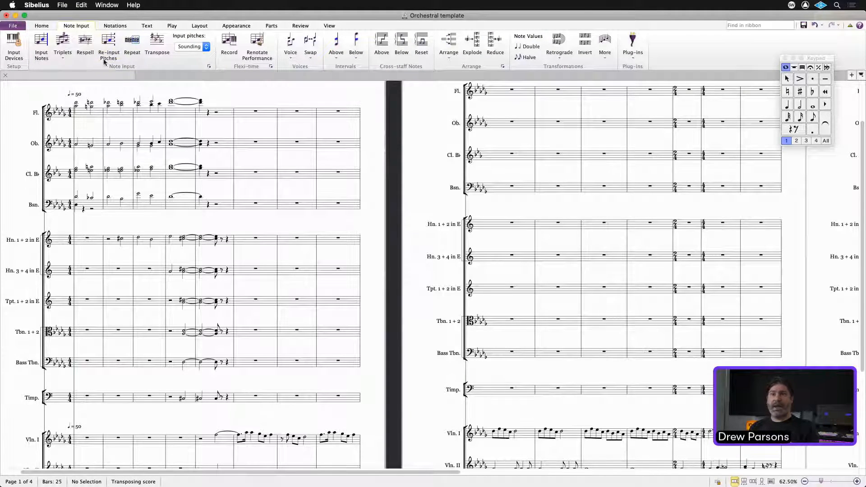
left_click(14, 48)
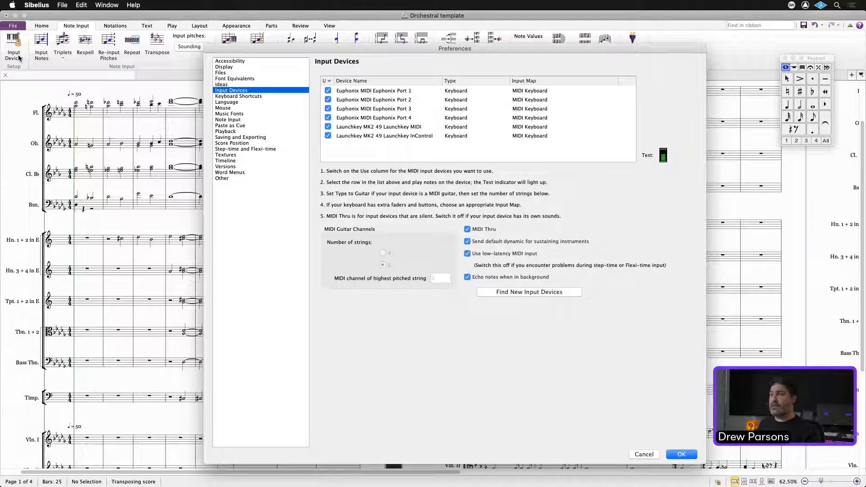
key("Escape")
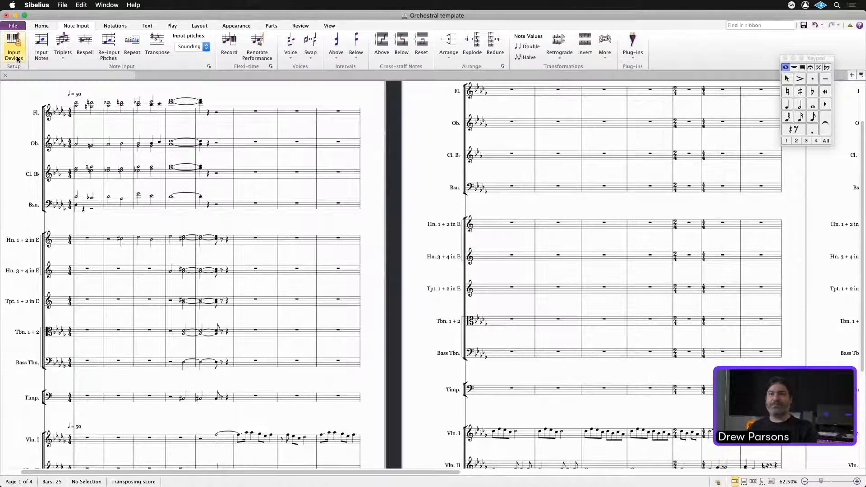
Step: Look over the tools for notations, text and playback
left_click(115, 25)
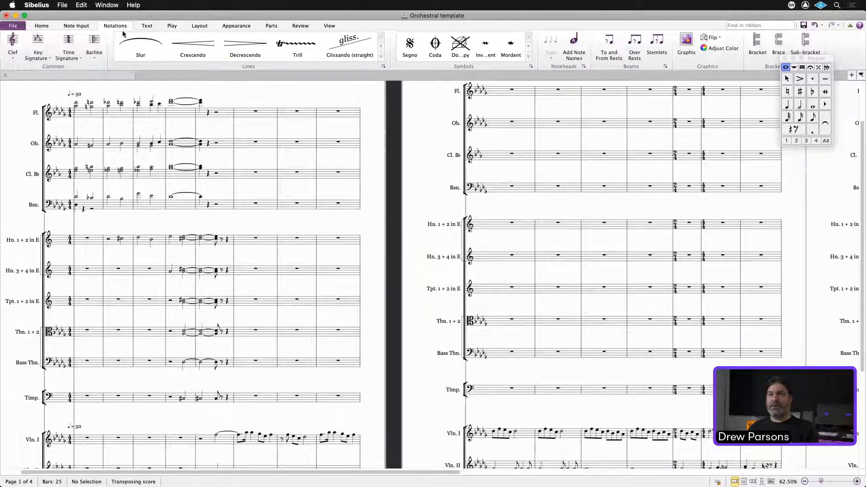
left_click(147, 26)
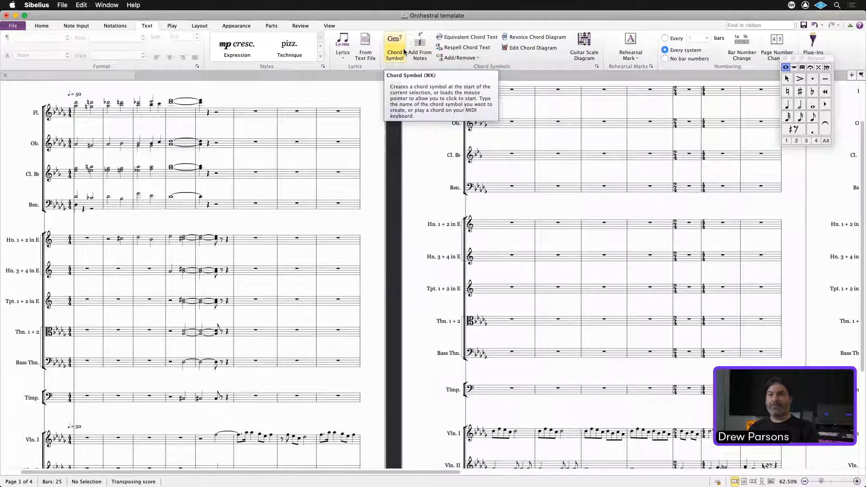
left_click(173, 27)
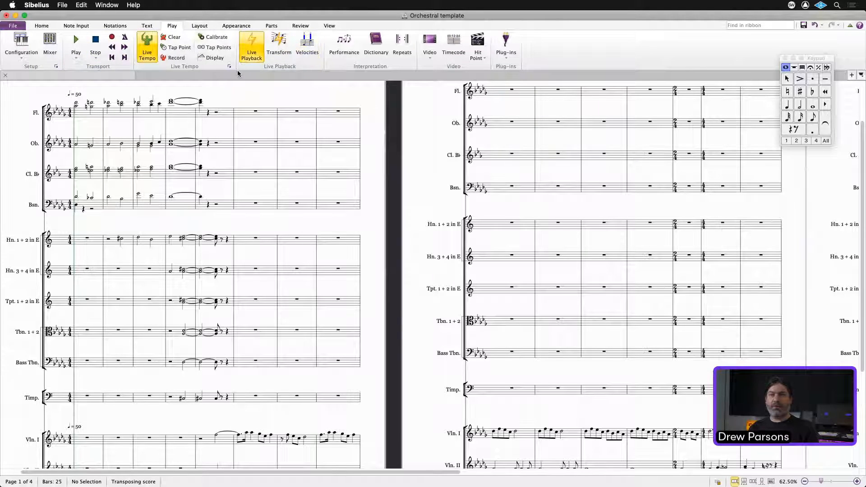
Step: View the available playback configurations without choosing one, and show and hide the Mixer
left_click(39, 53)
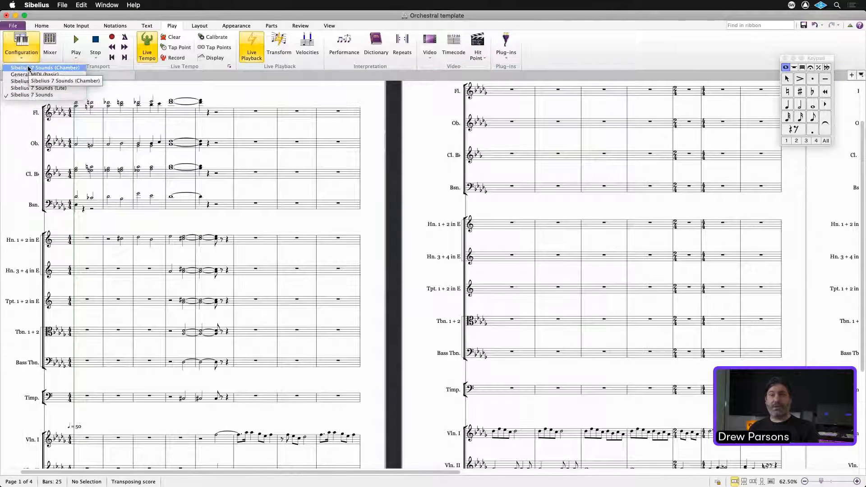
left_click(50, 42)
left_click(50, 42)
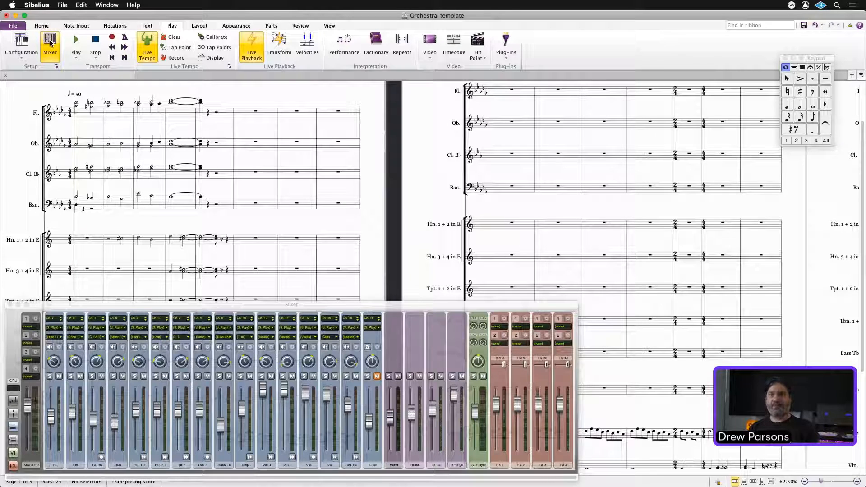
left_click(49, 40)
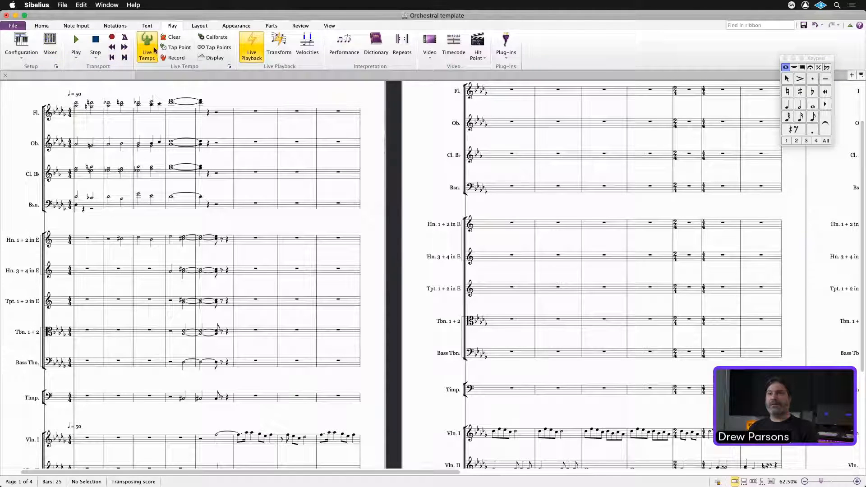
Step: Look over the layout, appearance and parts tools, and browse through the score's pages
left_click(193, 26)
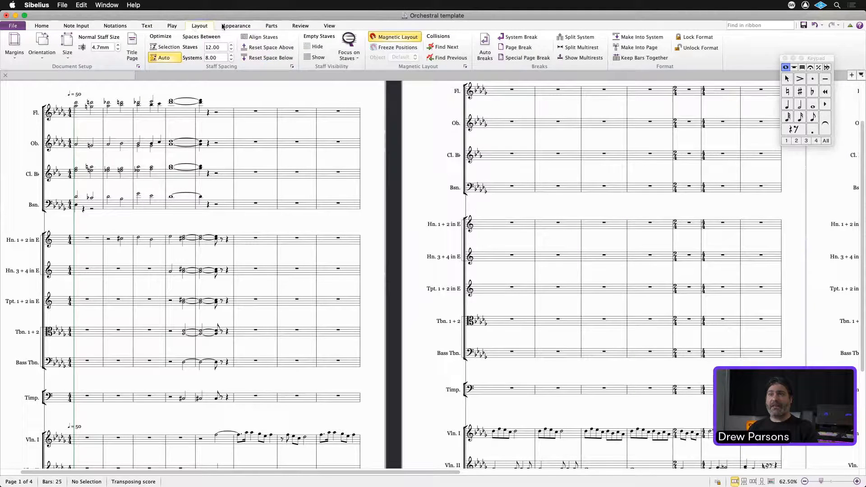
left_click(230, 26)
left_click(201, 27)
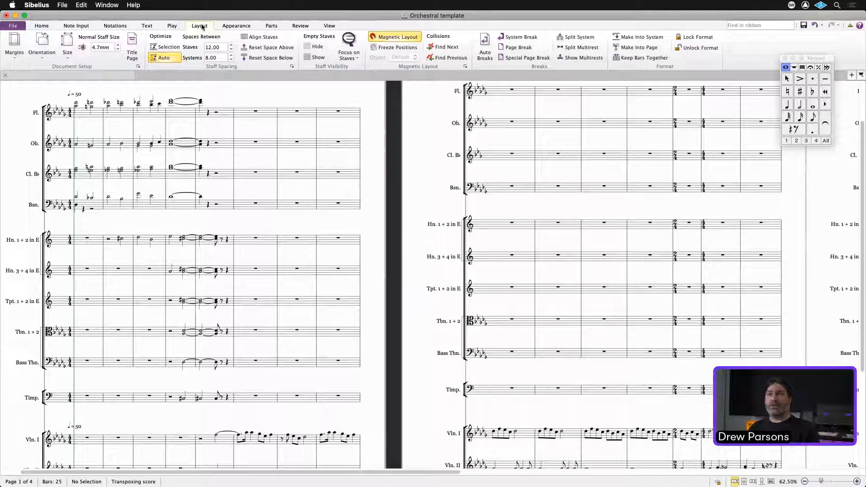
left_click(233, 28)
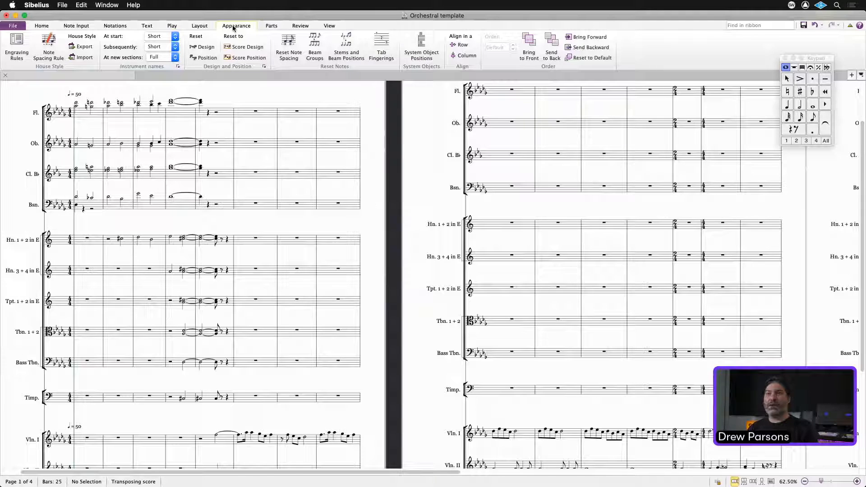
left_click(272, 26)
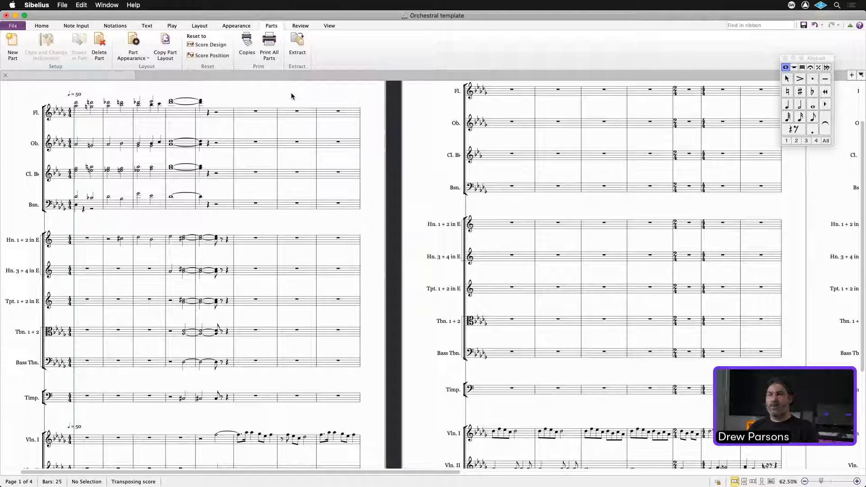
left_click_drag(291, 97, 131, 90)
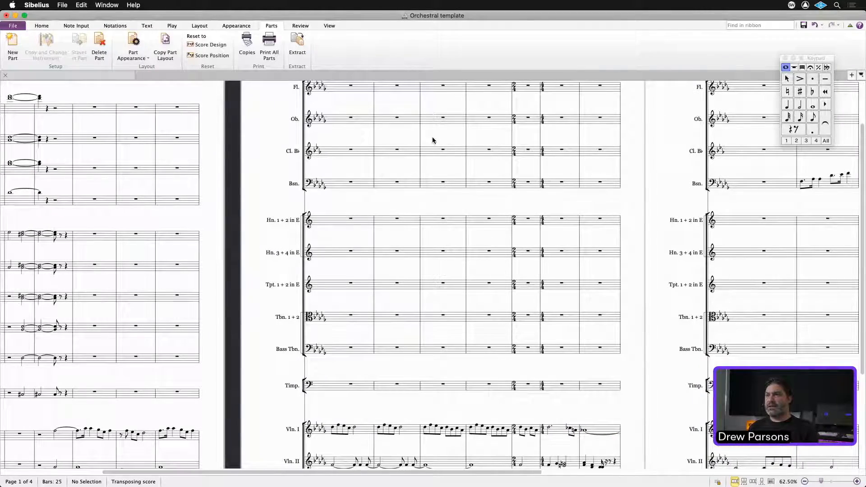
left_click_drag(432, 137, 189, 136)
mouse_move(570, 134)
left_mouse_down()
mouse_move(344, 137)
mouse_move(614, 143)
left_mouse_up()
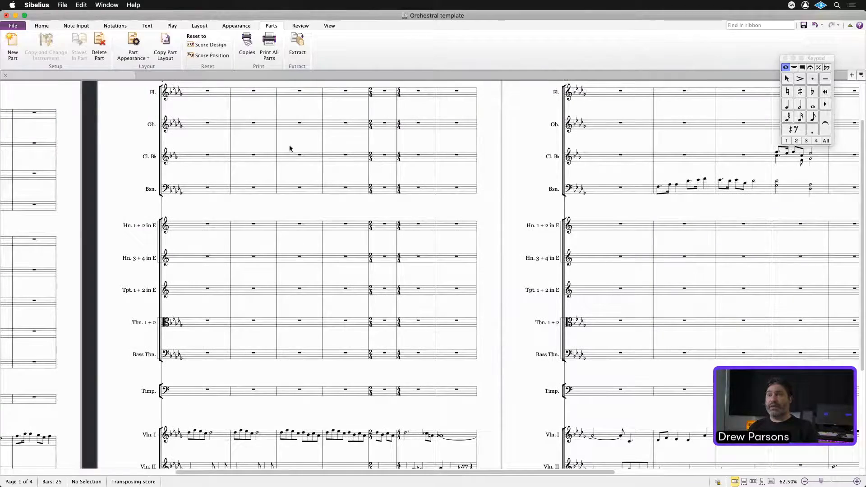
left_click_drag(289, 148, 601, 142)
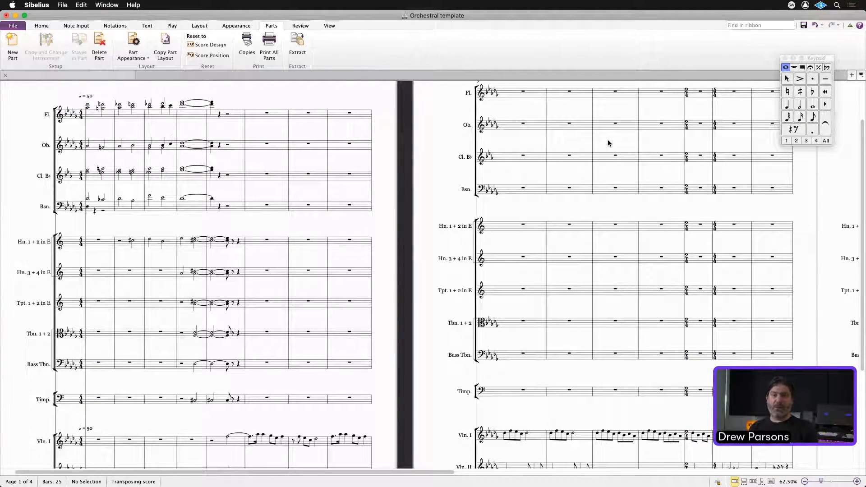
left_click(199, 26)
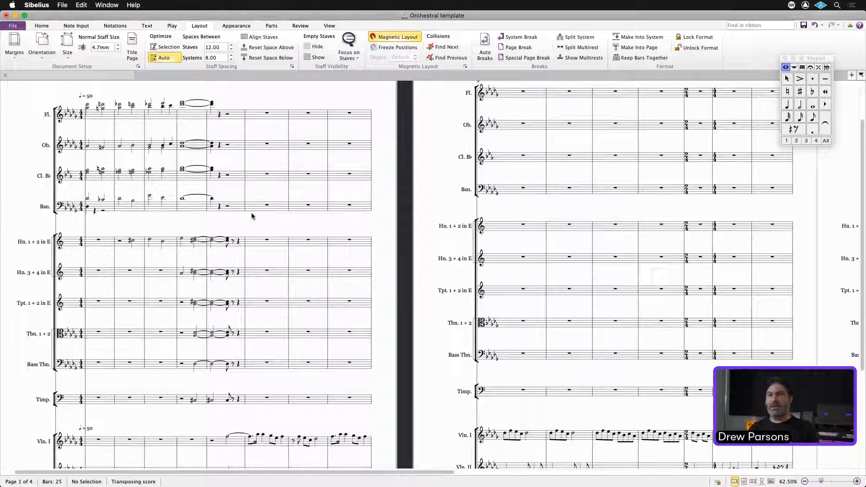
Step: Shift the flute passage in bars 1 to 5 down five octaves and back up to its original octave
left_click(95, 115)
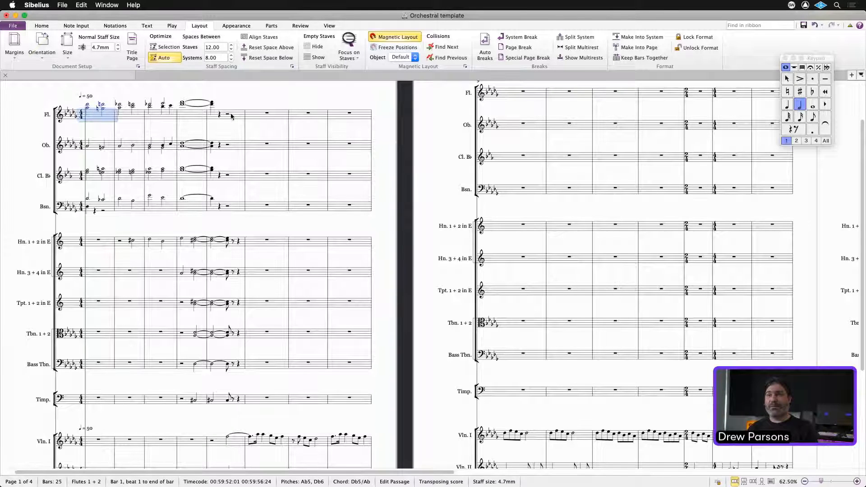
left_click(232, 116, "shift")
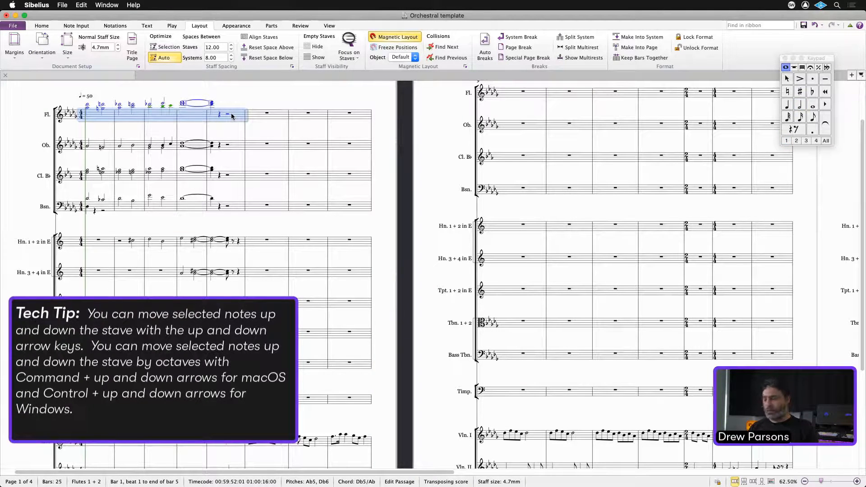
key("super+Down")
key("super+Down")
key("super+Down")
key("super+Down")
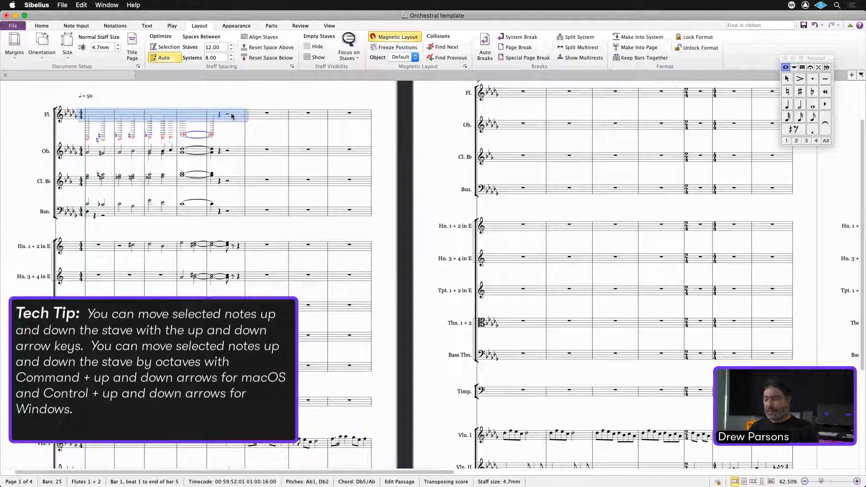
key("super+Down")
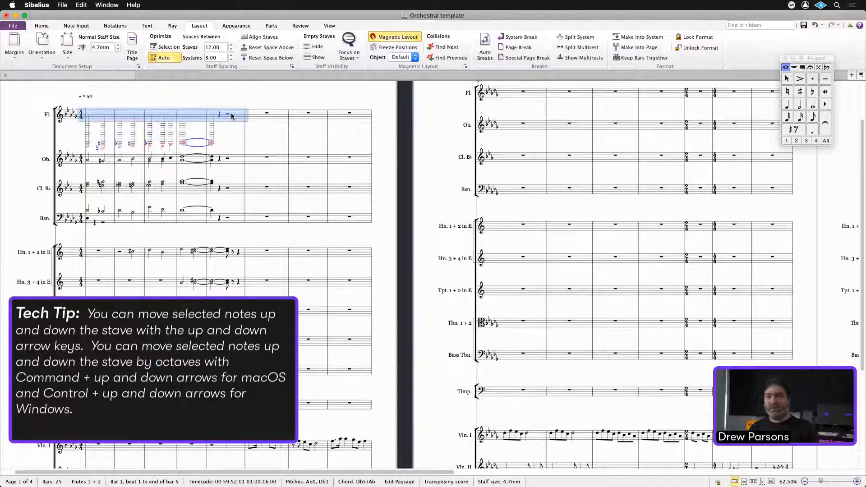
key("super+Up")
key("super+Up")
key("super+Up")
key("super+Up")
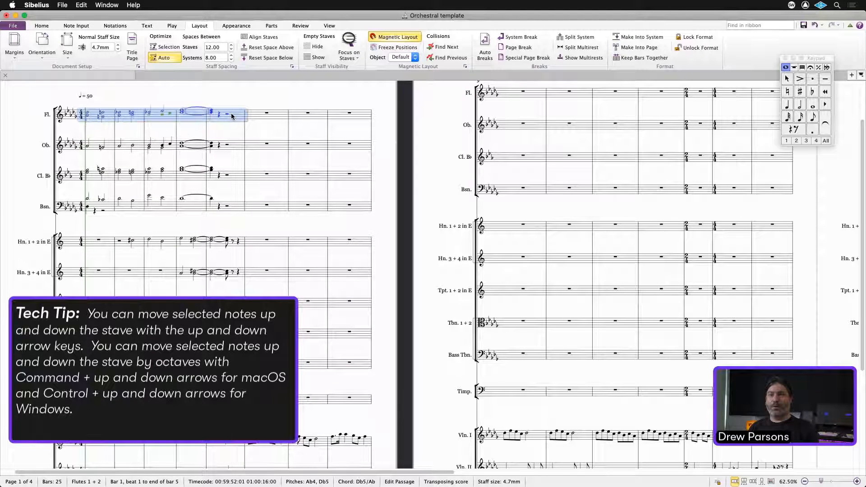
key("super+Up")
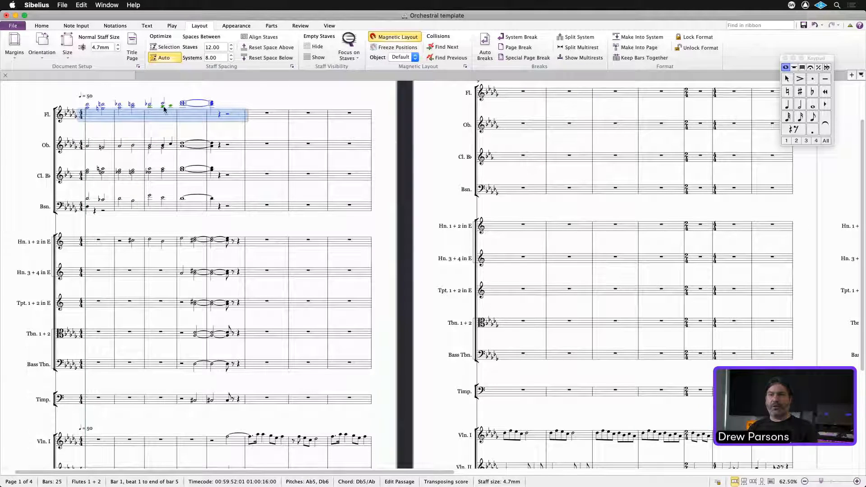
Step: Filter the bottom chord notes in bars 1 to 5 of the flute through bassoon staves and assign them to voice 2
left_click(130, 111)
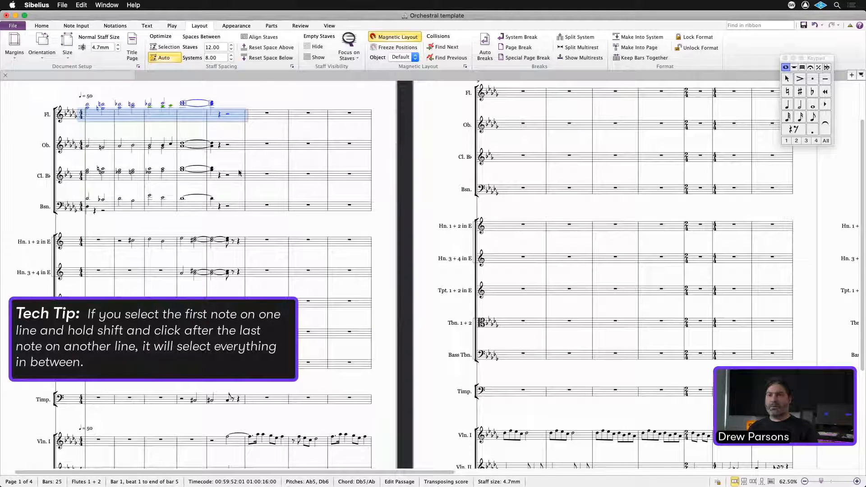
left_click(235, 208, "shift")
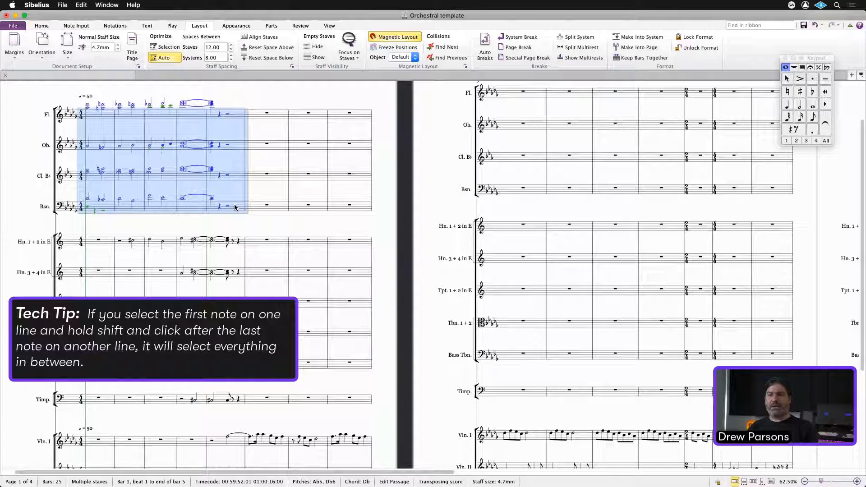
left_click(42, 26)
left_click(302, 41)
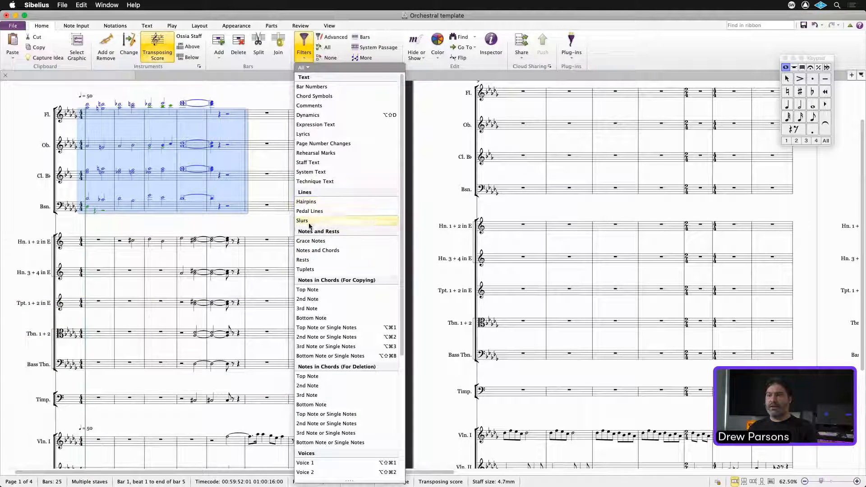
left_click(313, 318)
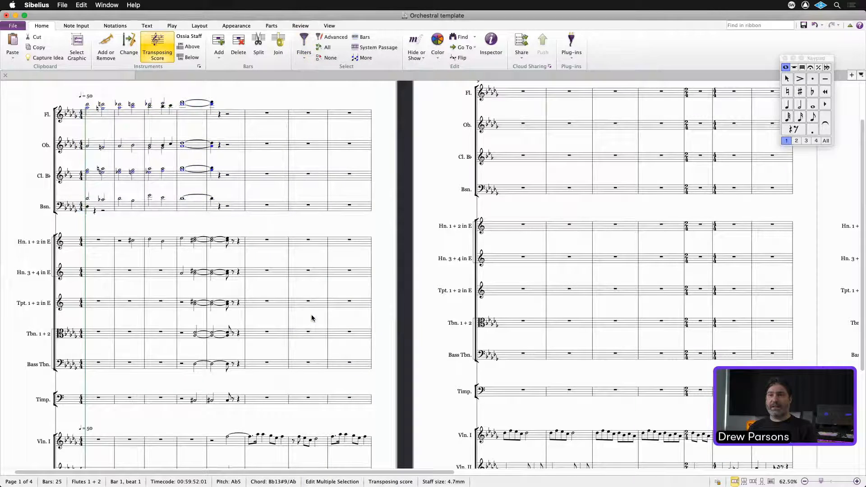
right_click(121, 111)
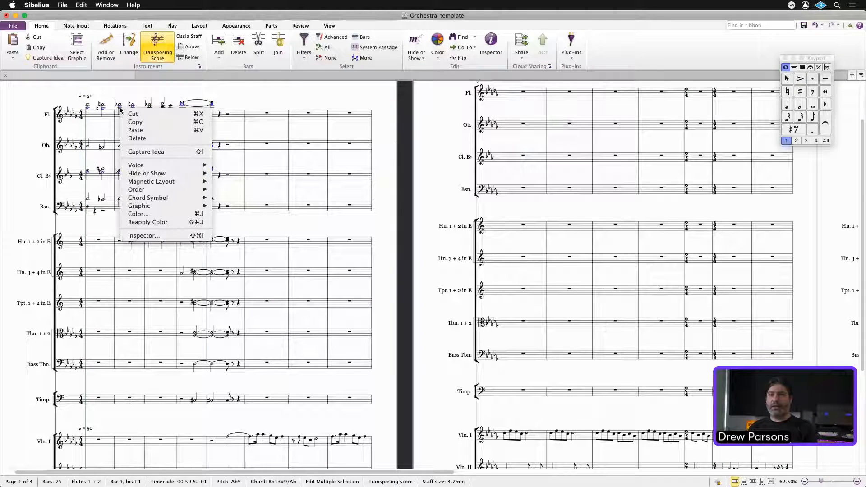
mouse_move(138, 168)
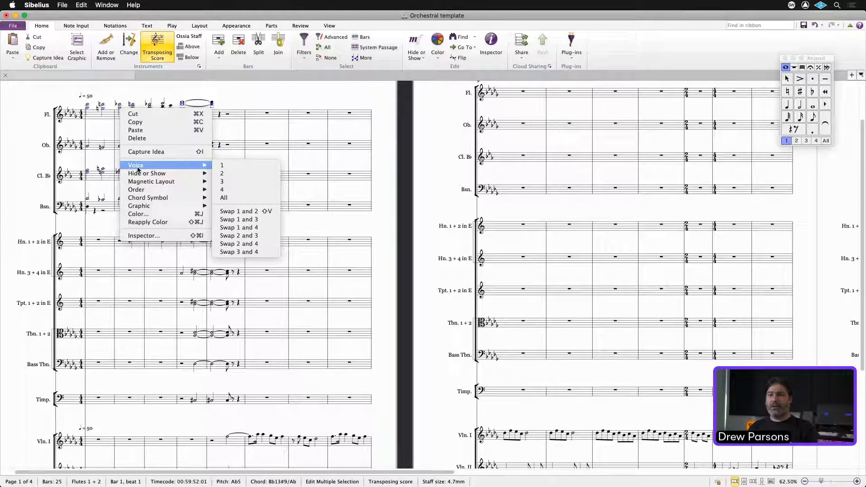
left_click(224, 175)
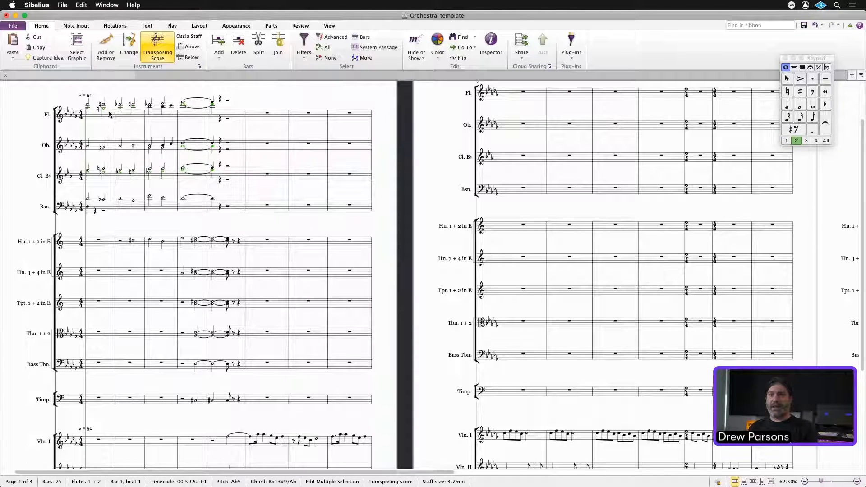
left_click(186, 258)
Step: Filter the bottom chord notes in bars 4 and 5 from Horns 1 + 2 through bass trombone and assign them to voice 2
left_click(187, 246)
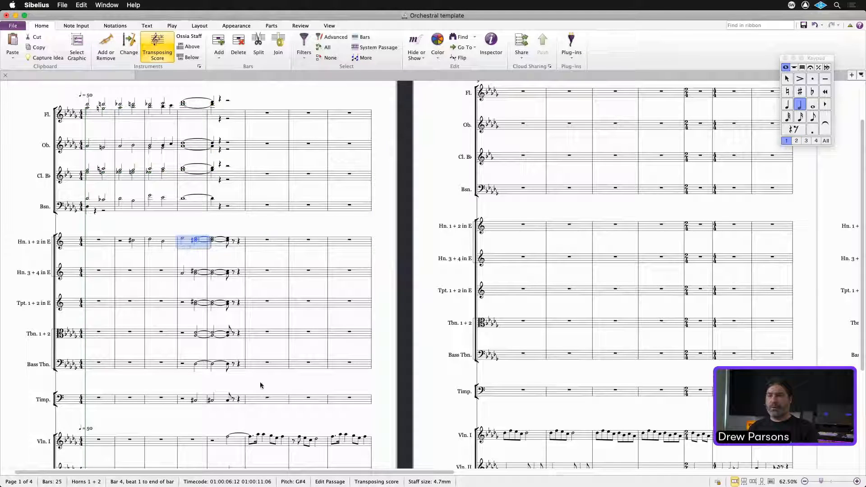
left_click(243, 369, "shift")
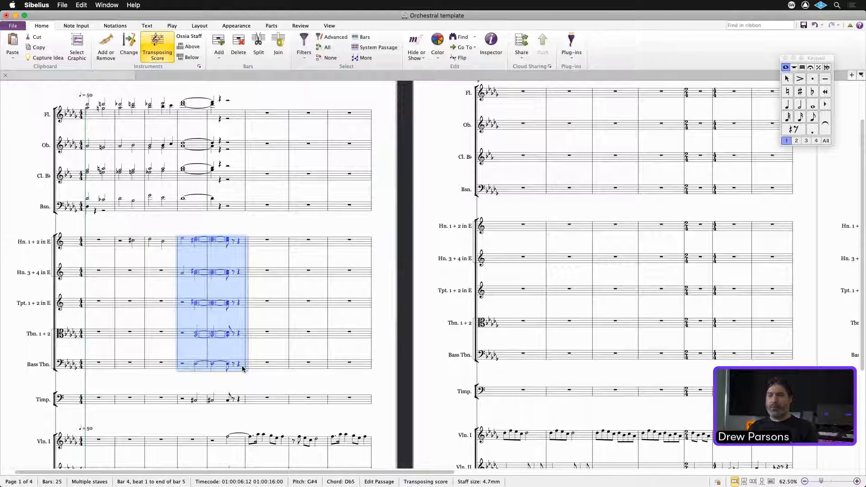
right_click(243, 368)
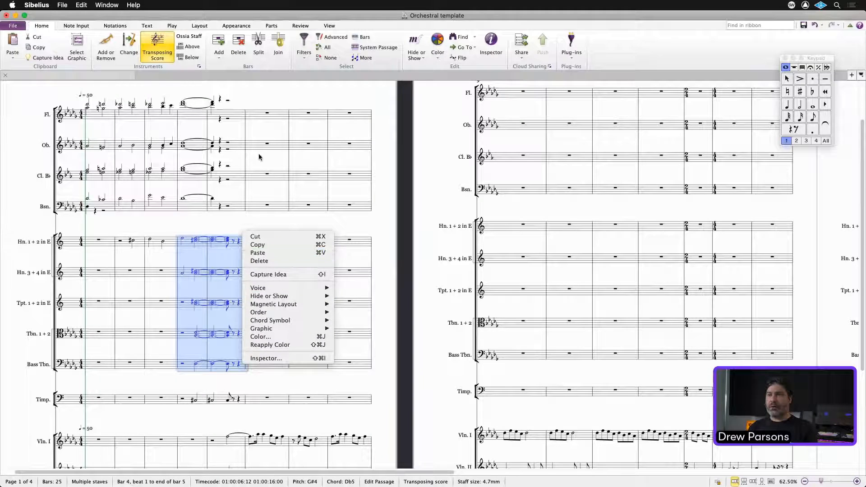
left_click(302, 53)
left_click(302, 53)
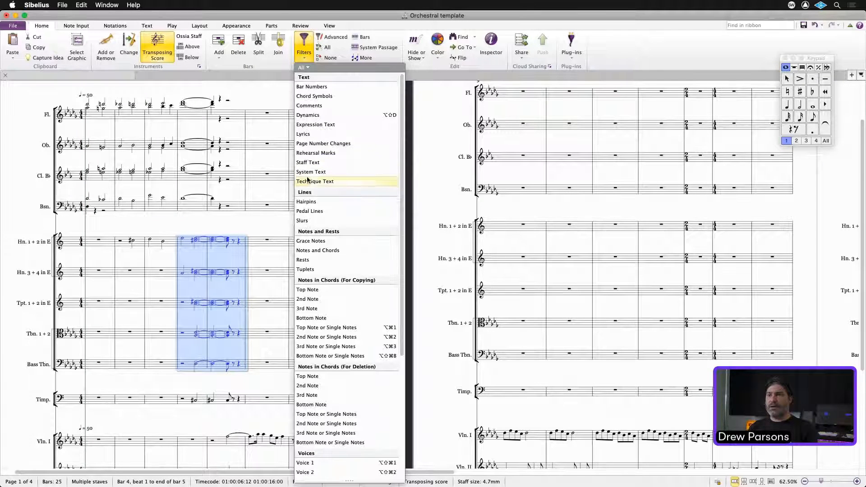
left_click(315, 318)
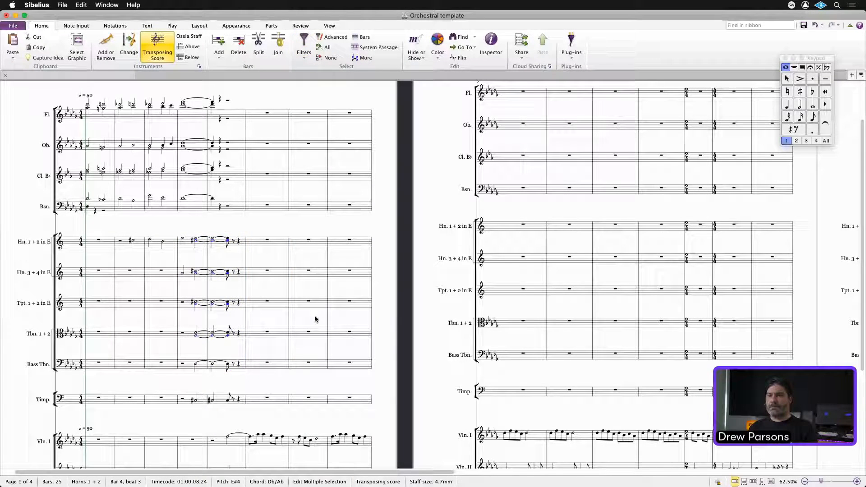
right_click(211, 244)
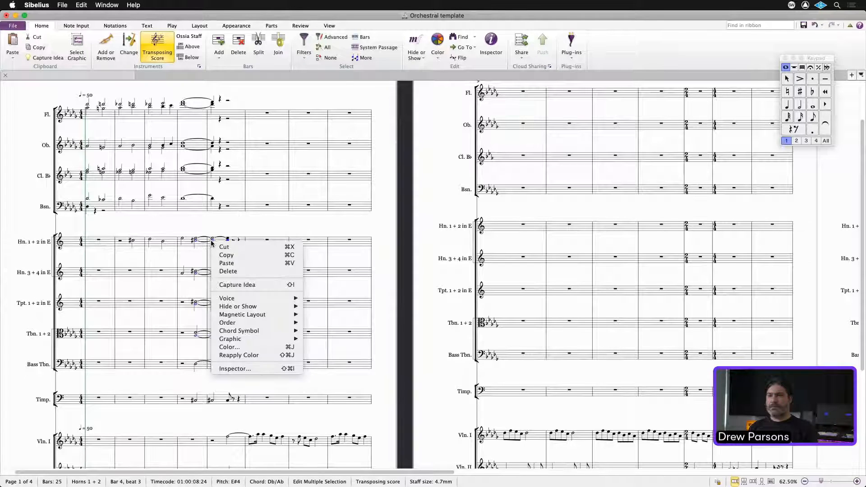
mouse_move(296, 306)
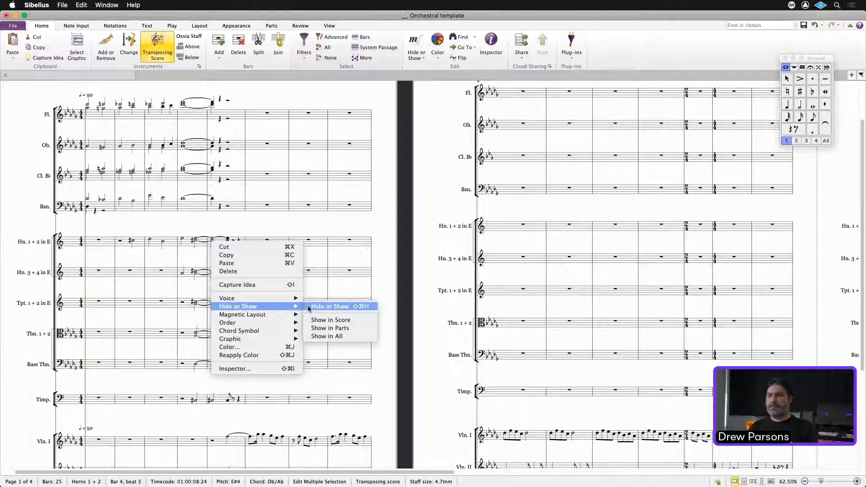
left_click(315, 306)
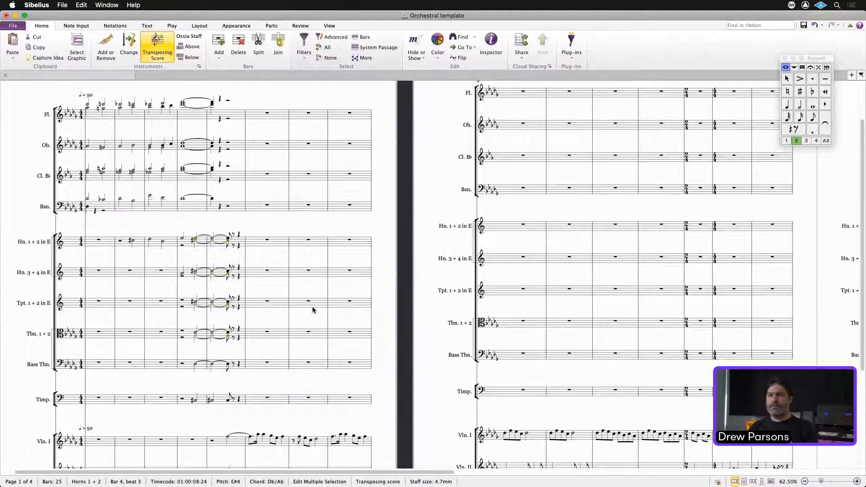
Step: Replace the metronome mark at the start of bar 1 with the tempo text Largo
key("Escape")
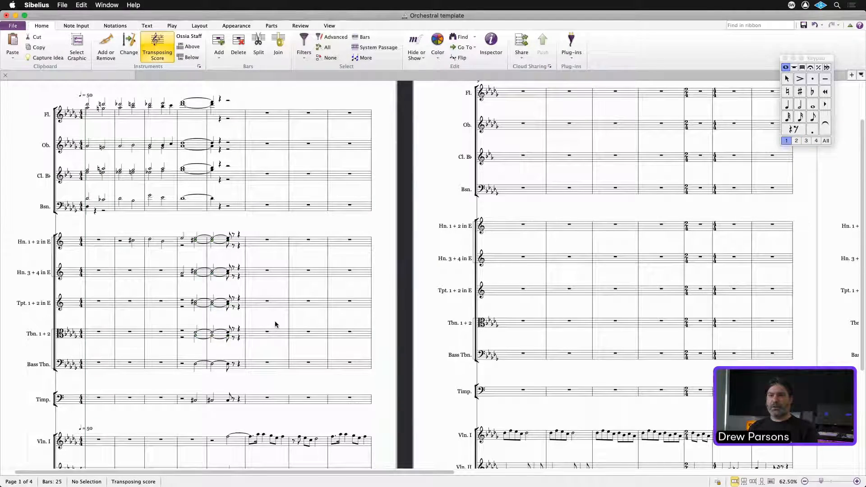
scroll(275, 324, "down", 5)
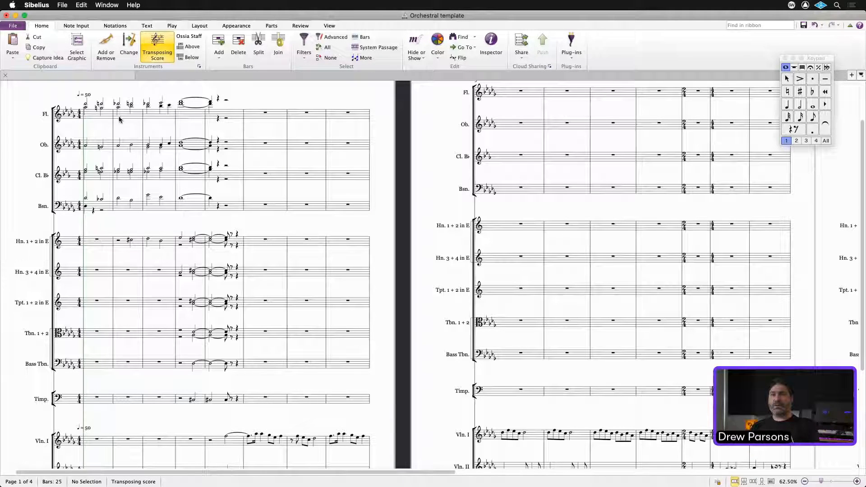
left_click(81, 96)
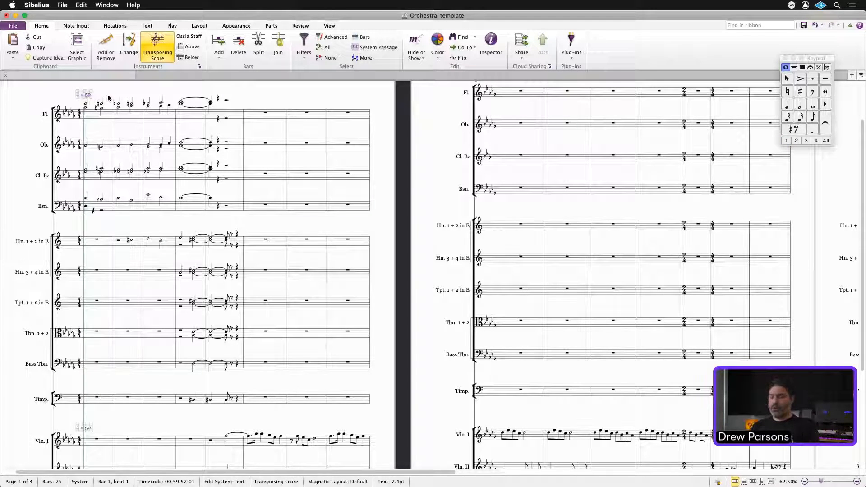
key("Delete")
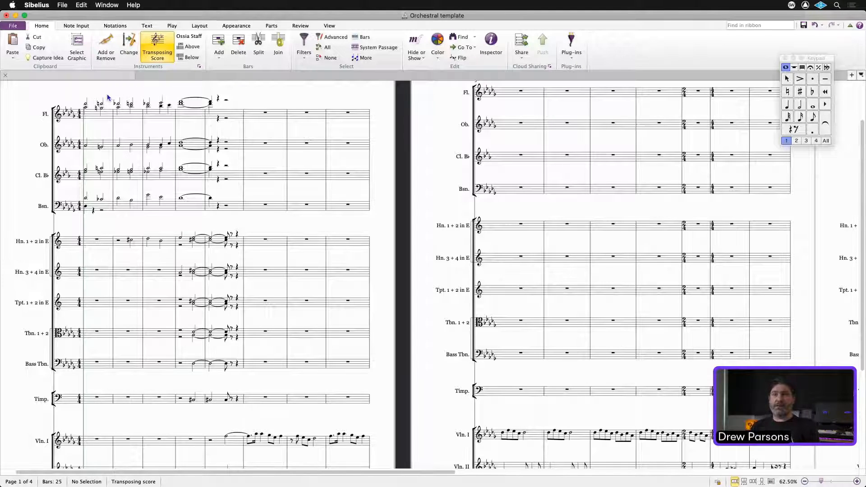
left_click(83, 97)
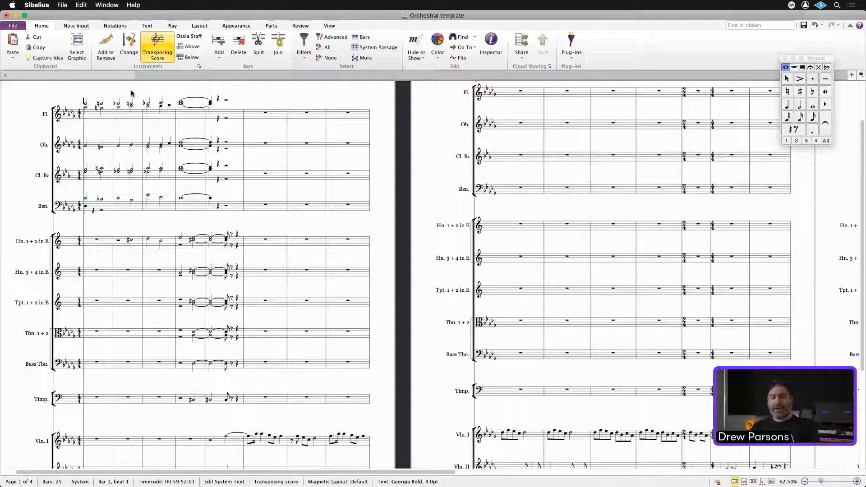
right_click(84, 102)
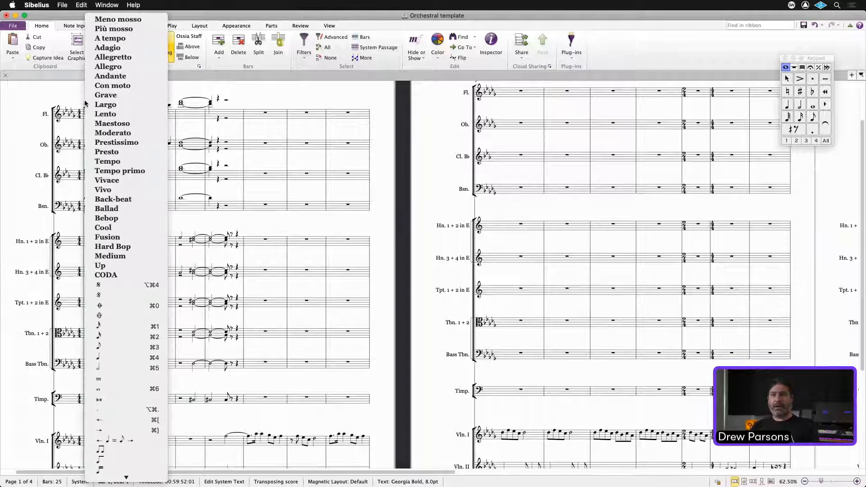
left_click(101, 104)
key("Escape")
key("Escape")
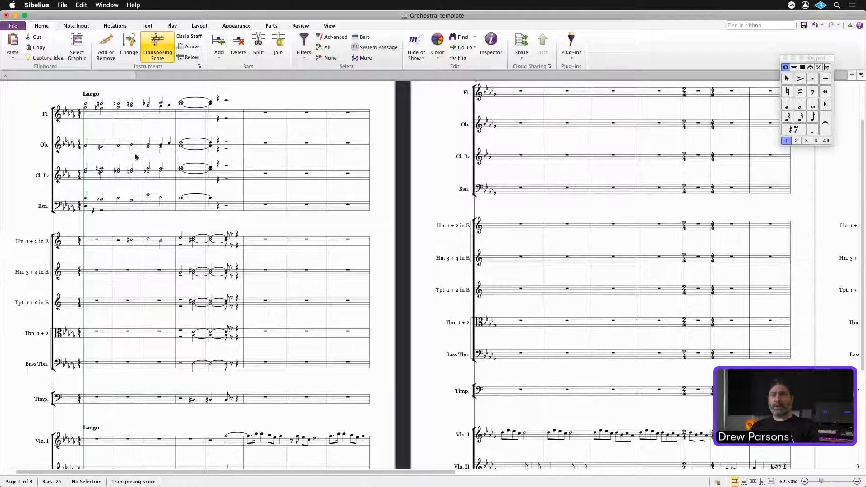
Step: Add a pp dynamic under the first flute note in bar 1
left_click(68, 426)
left_click(85, 109)
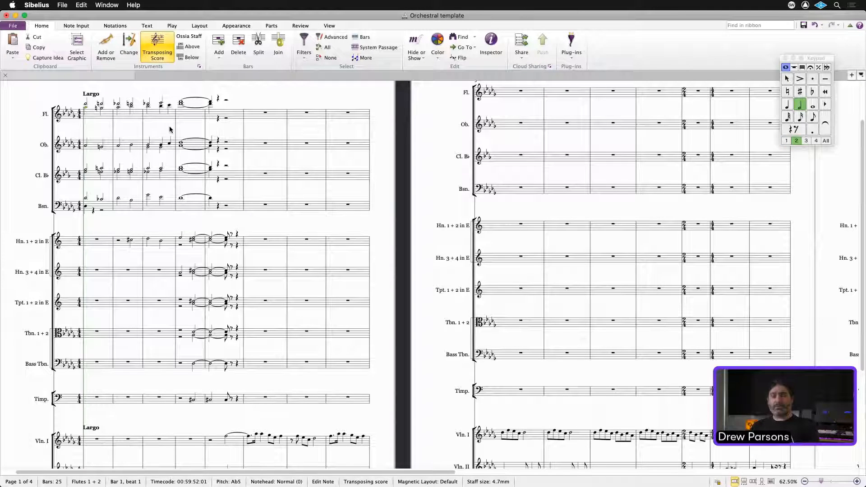
left_click(86, 106, "shift")
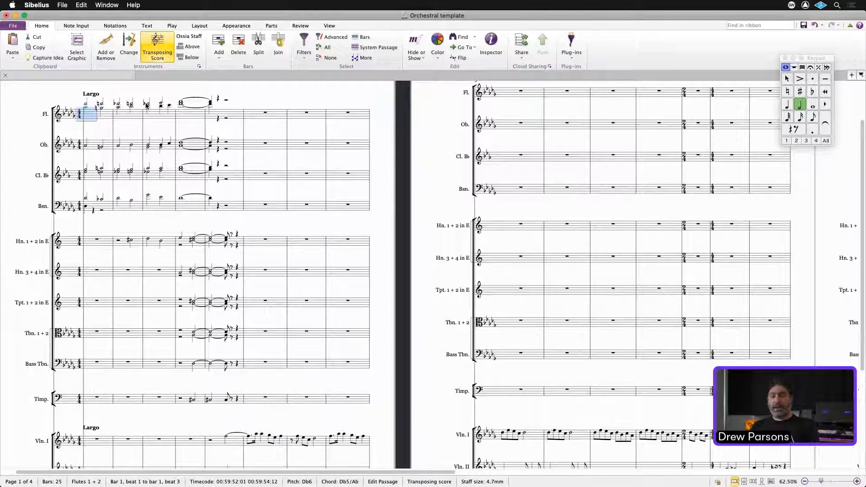
key("super+e")
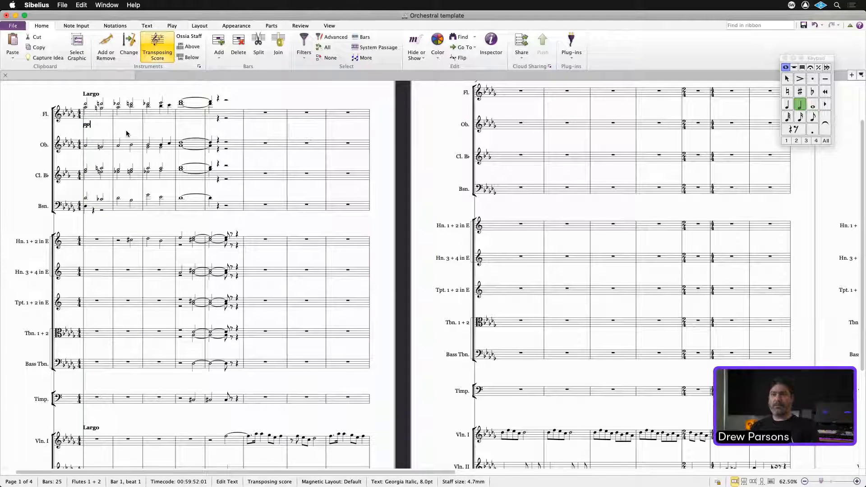
key("Escape")
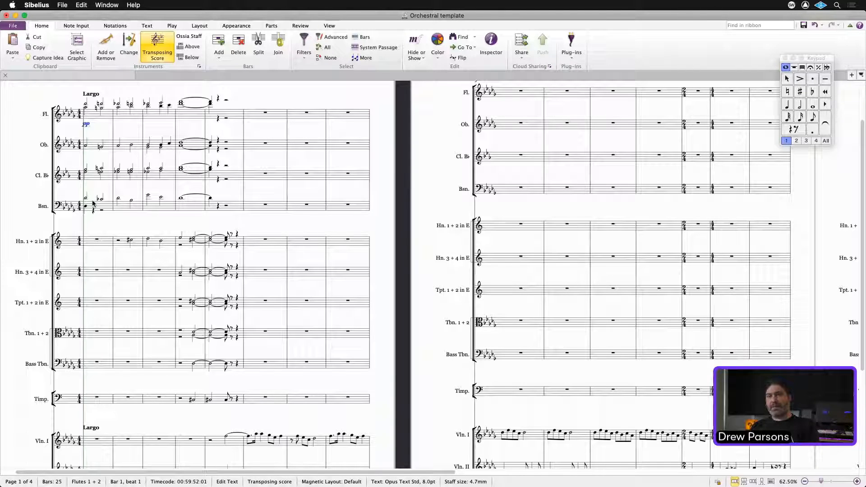
Step: Add a pp dynamic at the start of bar 1 to the oboe, clarinet and bassoon staves together
left_click(87, 146)
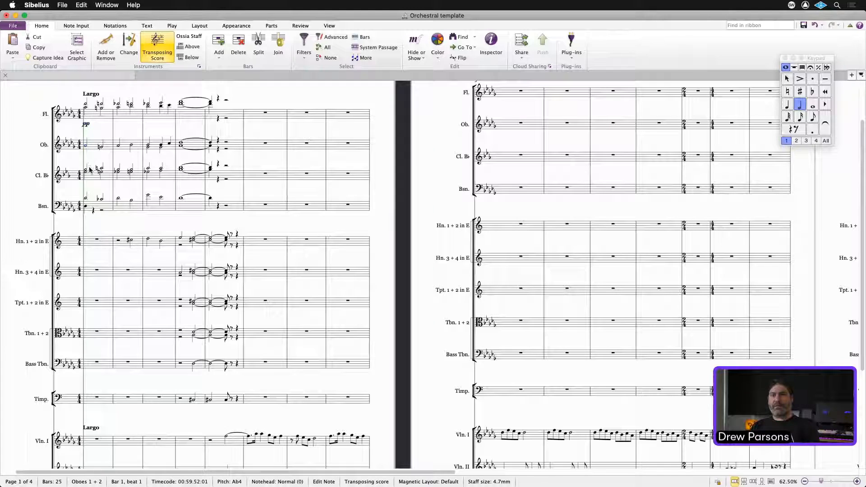
left_click(87, 181, "shift")
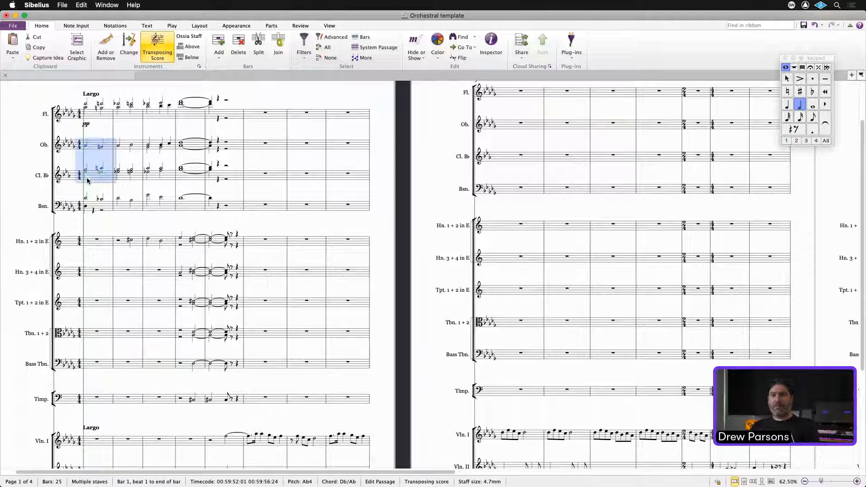
left_click(88, 209, "shift")
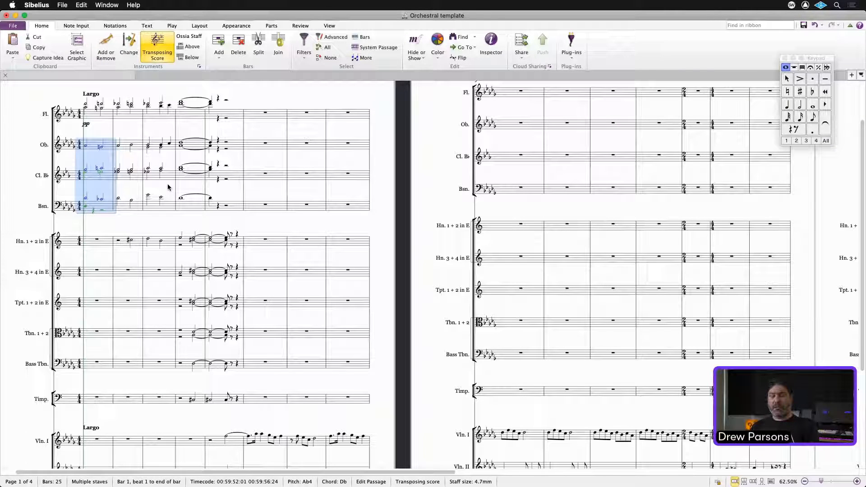
key("super+e")
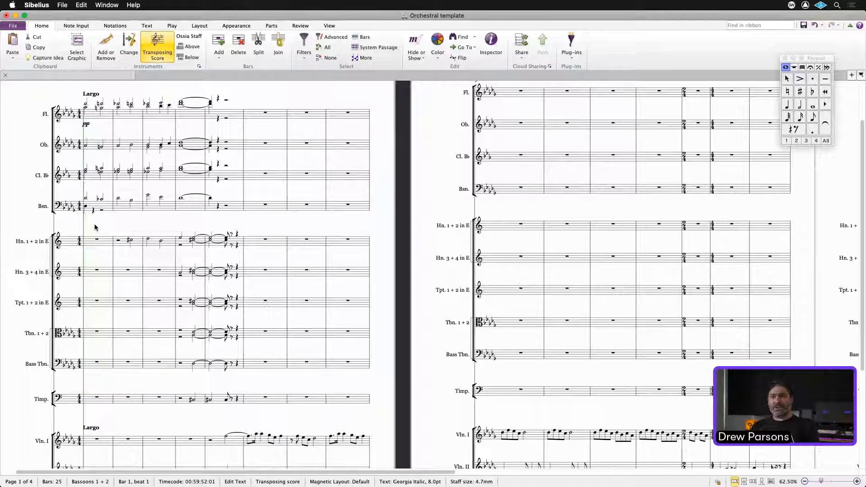
key("super+p")
key("super+p")
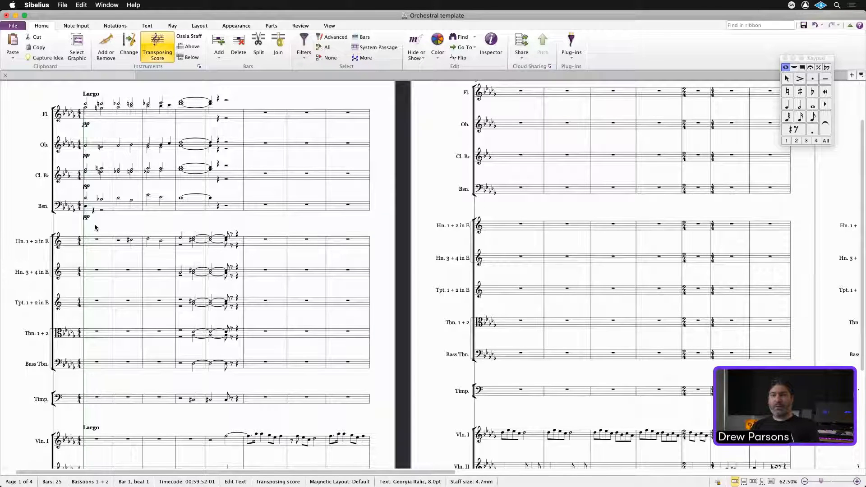
key("Escape")
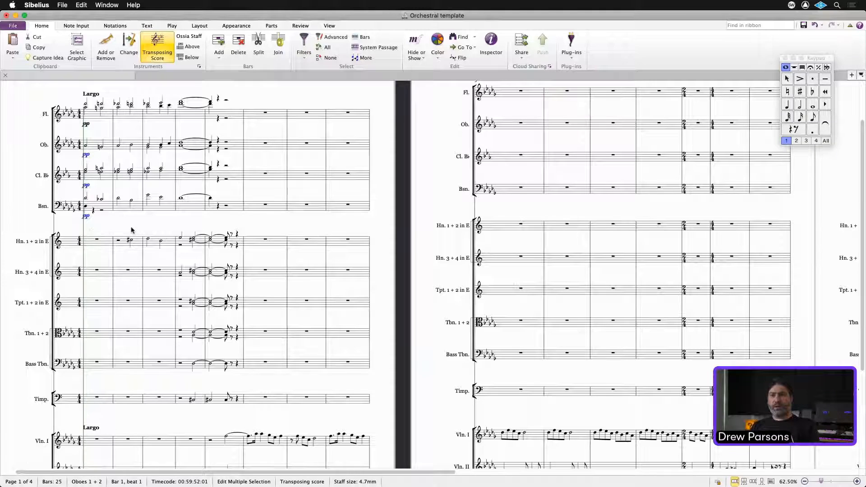
Step: Add a cresc. marking at the start of bar 2 to the flute, oboe, clarinet and bassoon staves together
left_click(117, 110)
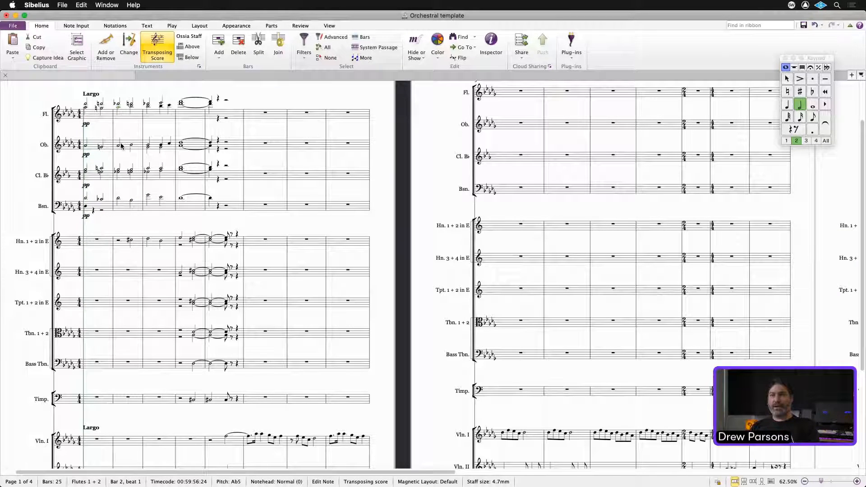
left_click(118, 115)
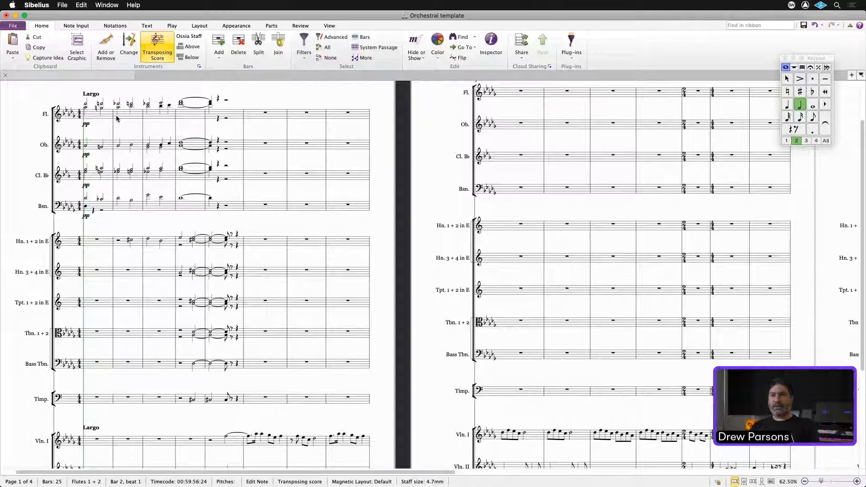
left_click(119, 117)
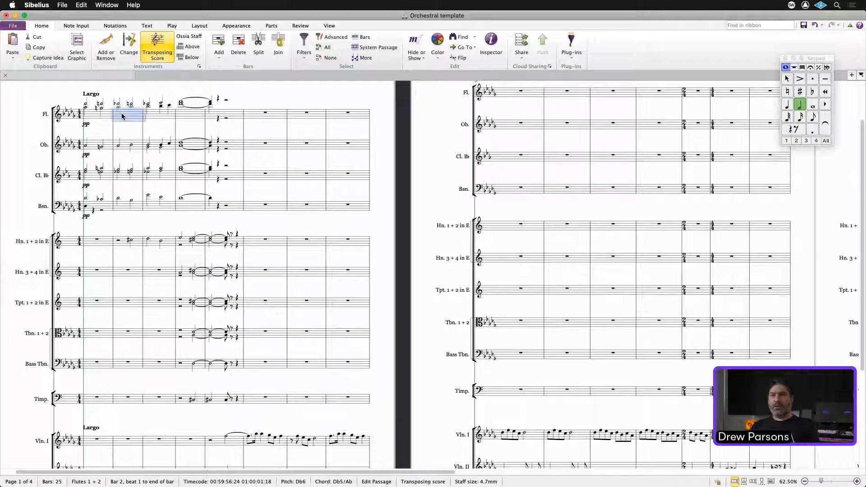
left_click(126, 145, "shift")
left_click(126, 181, "shift")
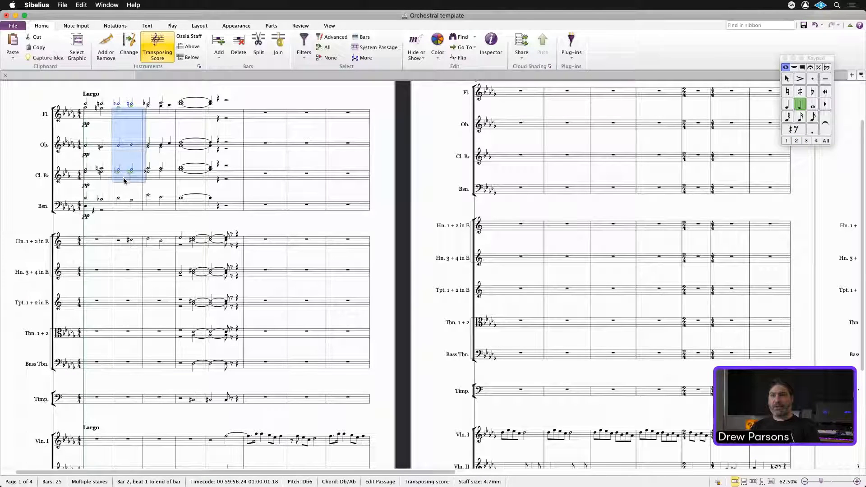
left_click(122, 209, "shift")
key("super+e")
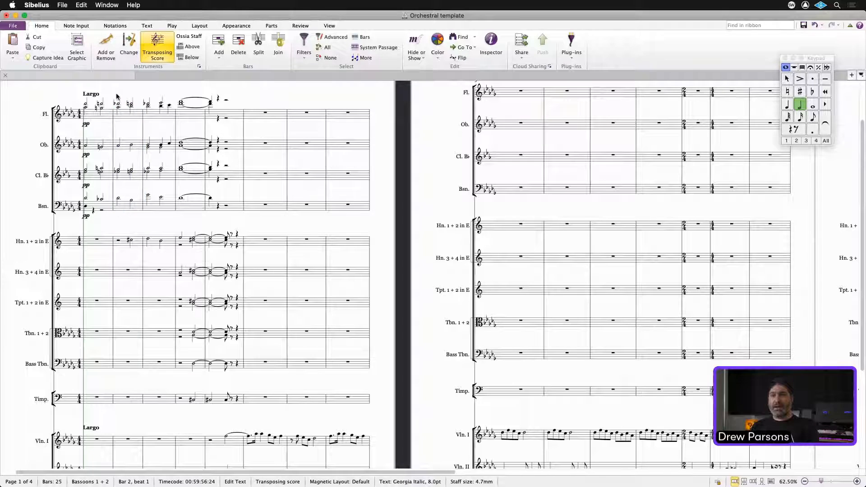
right_click(116, 126)
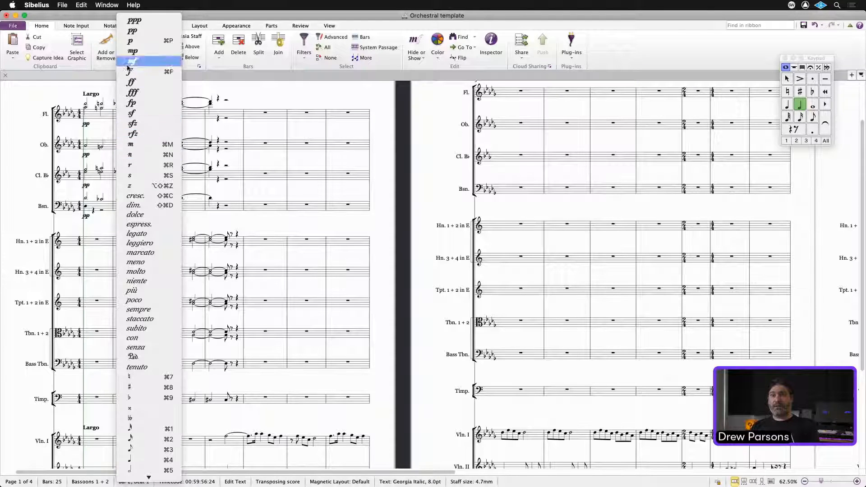
left_click(134, 196)
key("Escape")
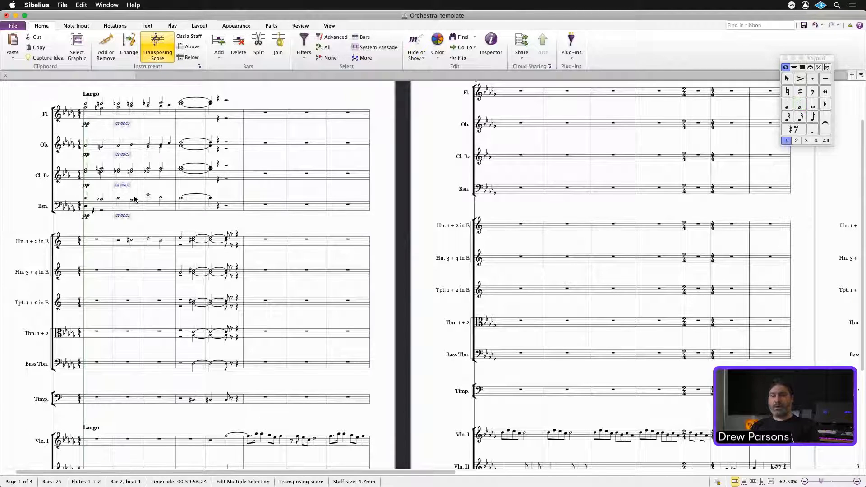
Step: Add an fz dynamic at the start of bar 3 to the flute, oboe, clarinet and bassoon staves together
left_click(148, 107)
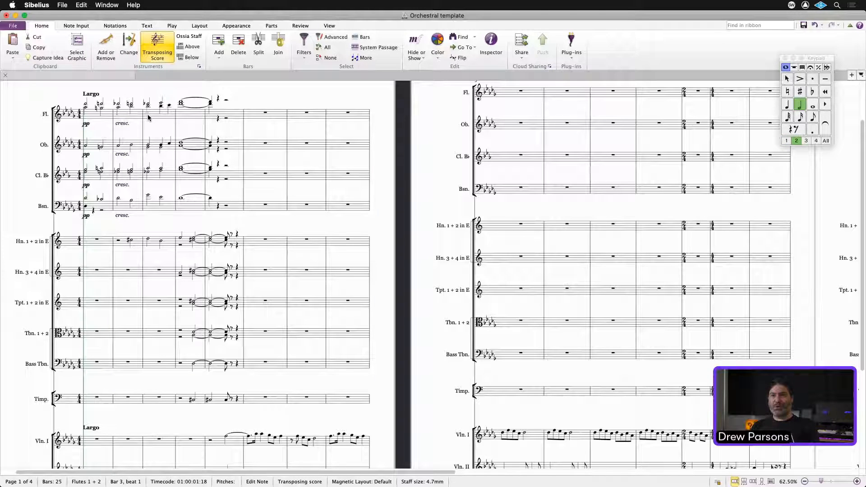
left_click(151, 118)
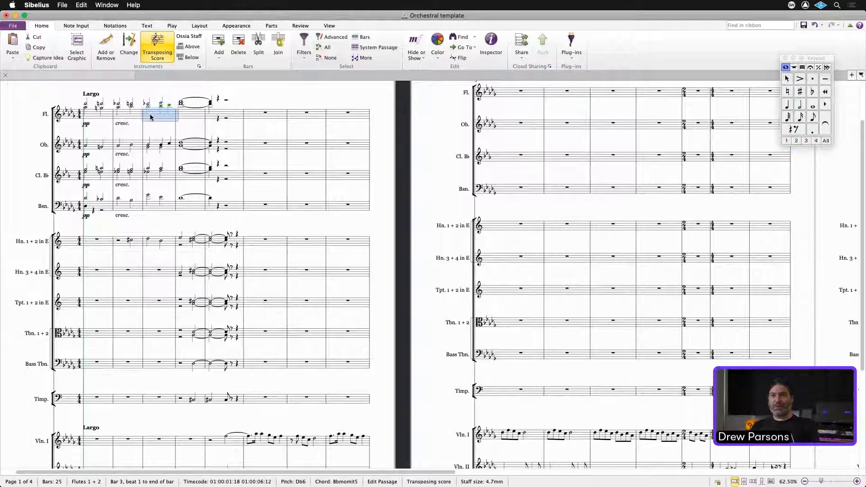
left_click(155, 148, "shift")
left_click(153, 177, "shift")
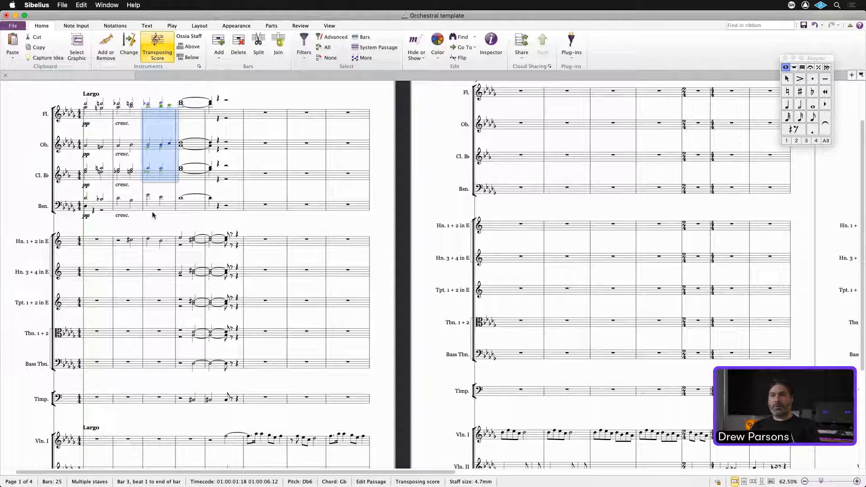
left_click(152, 206, "shift")
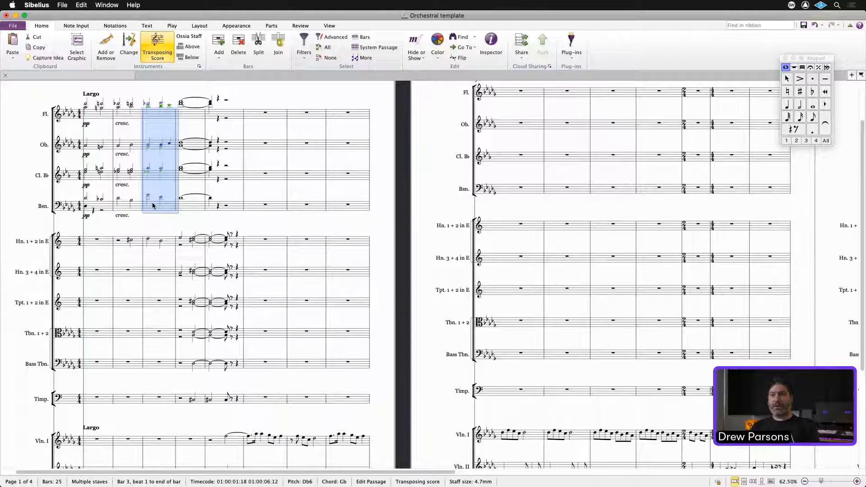
key("super+e")
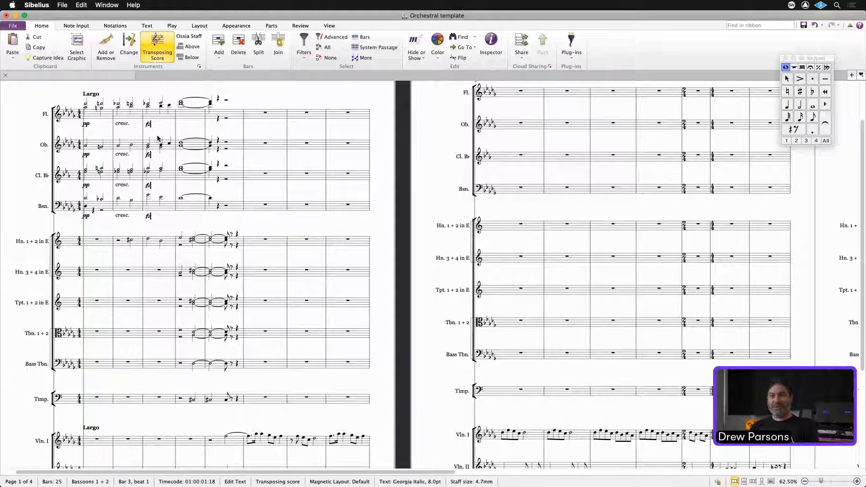
key("Escape")
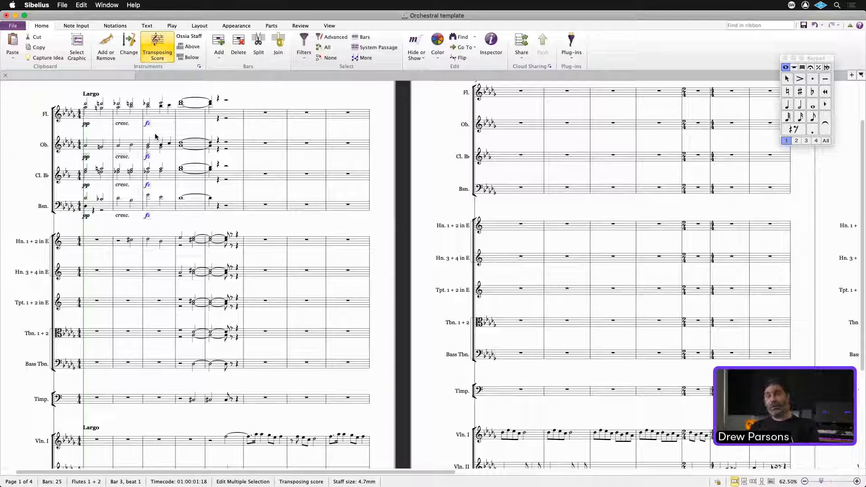
Step: Add crescendo hairpins across bar 3 in the flute through bassoon staves
left_click(163, 117)
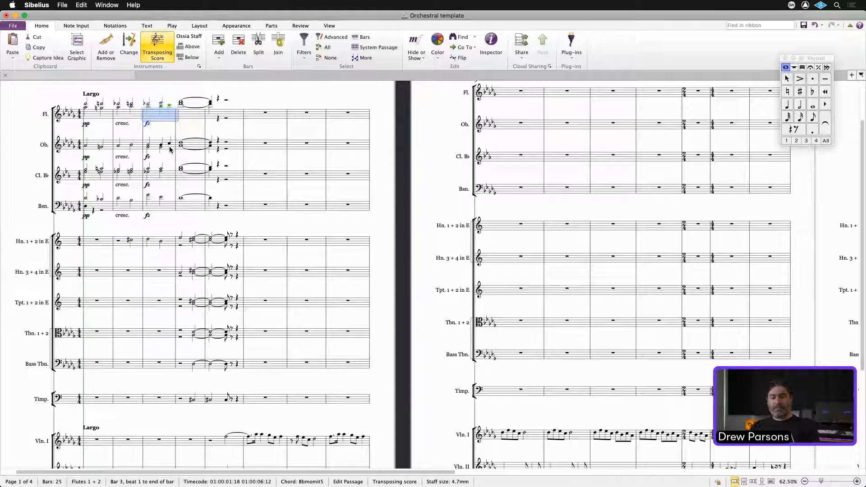
left_click(171, 211, "shift")
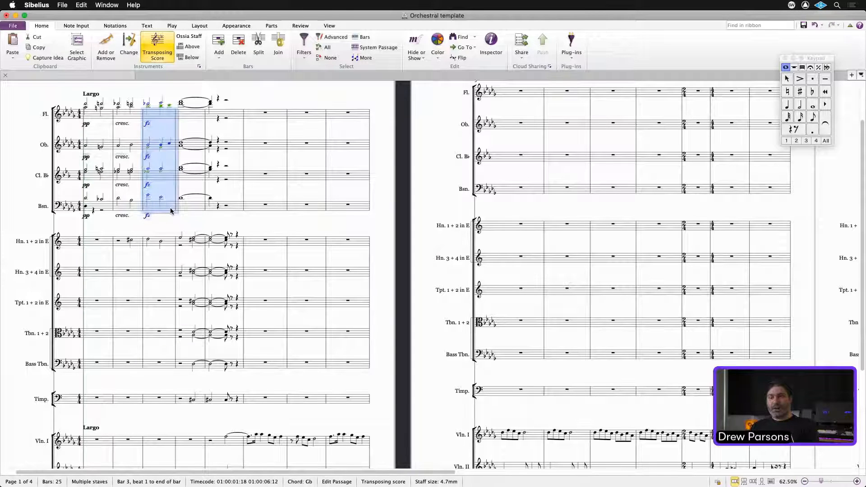
key("shift+period")
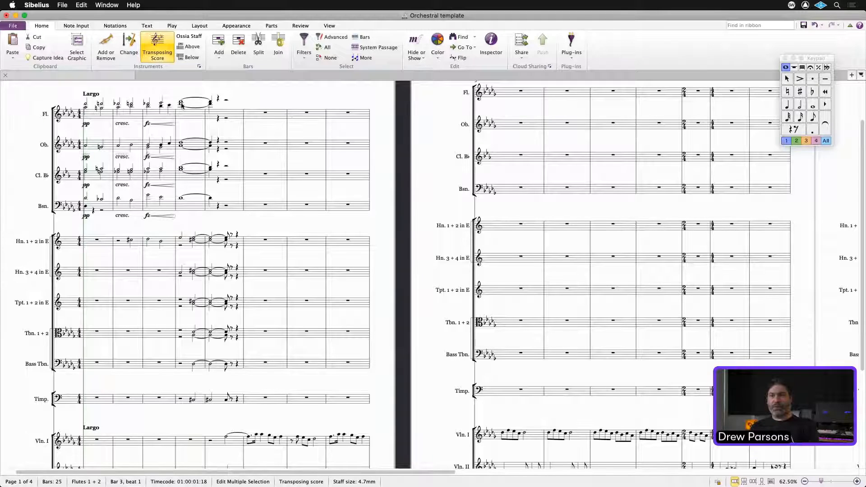
Step: Add an ff dynamic at the start of bar 4 to the flute, oboe, clarinet and bassoon staves together
left_click(185, 118)
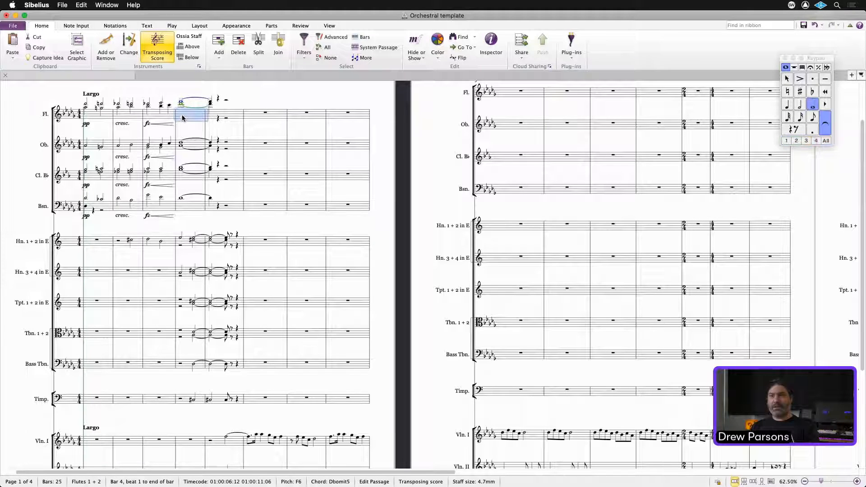
left_click(193, 210, "shift")
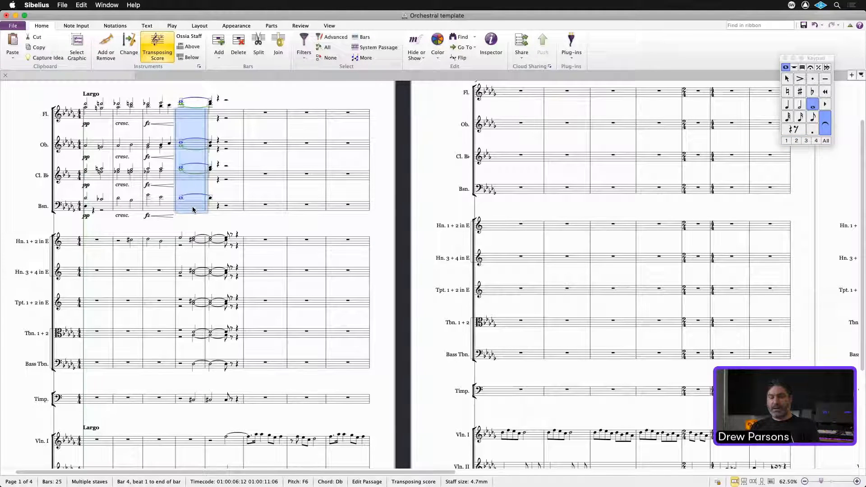
key("super+e")
key("super+f")
key("super+f")
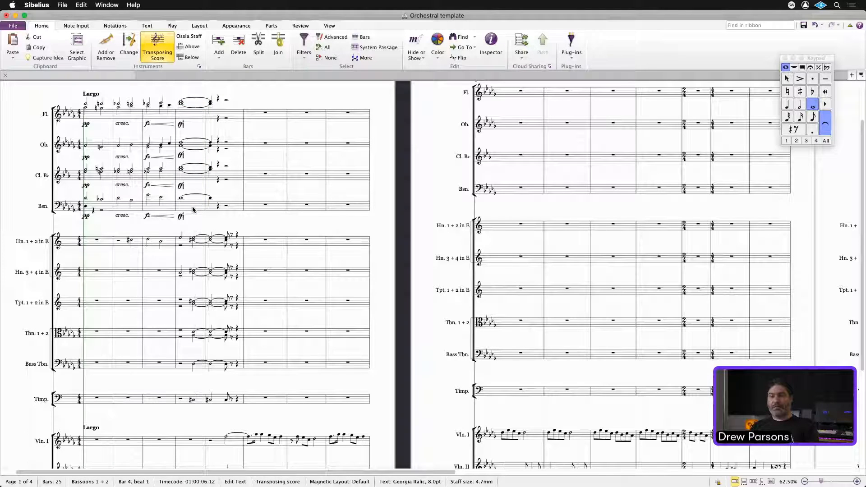
key("Escape")
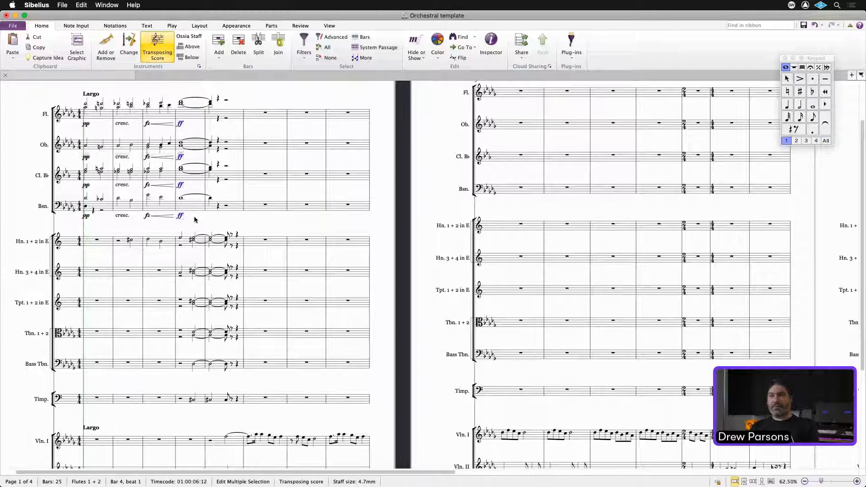
key("Escape")
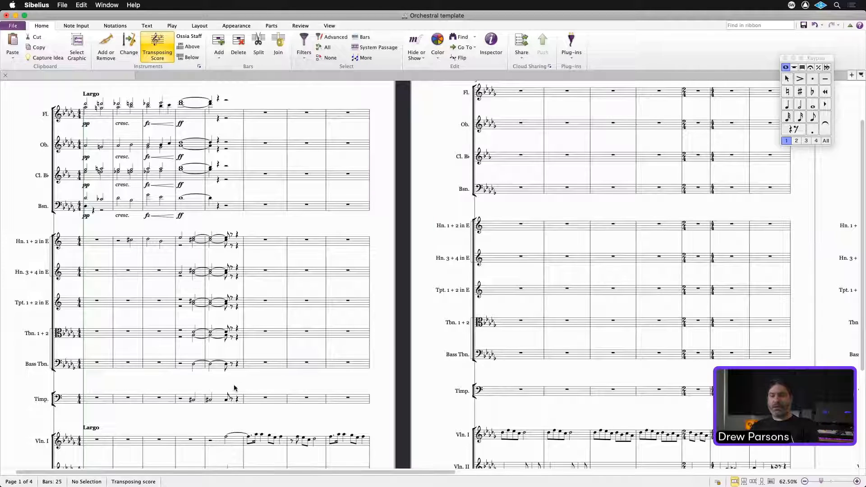
Step: Add a ppp dynamic on beat 3 of bar 5 to all string staves, from Violin I through Double Bass
scroll(255, 403, "down", 5)
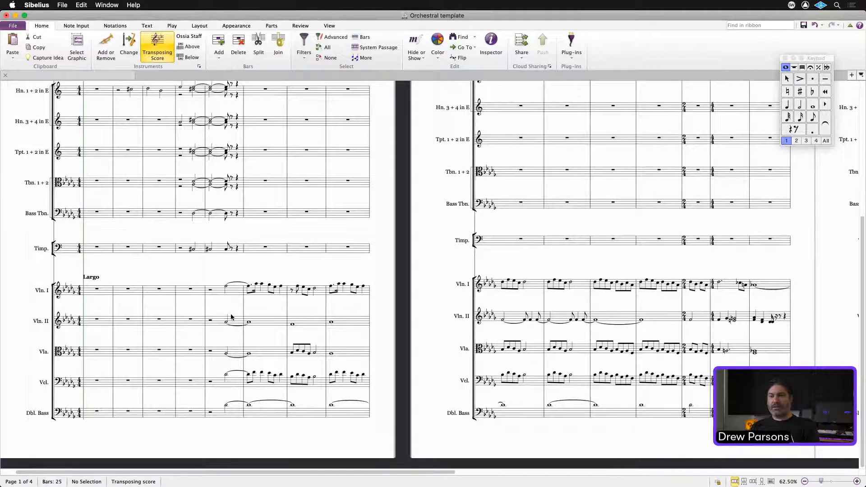
left_click(234, 293)
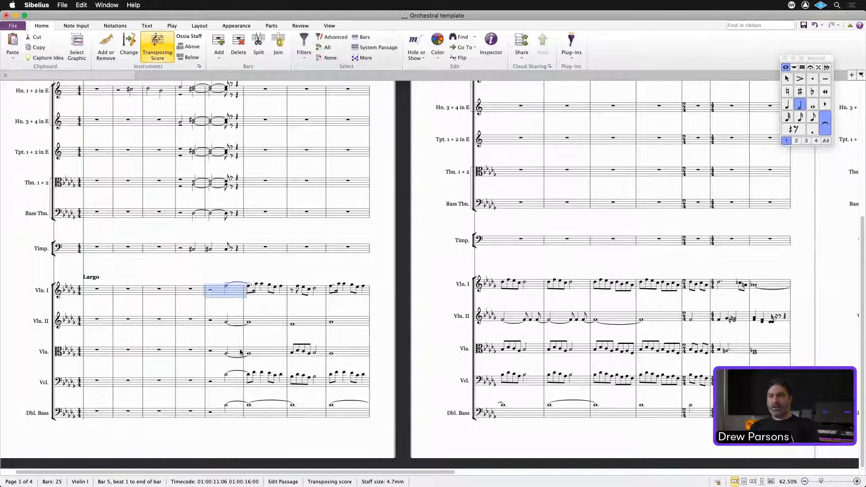
left_click(239, 415, "shift")
key("super+e")
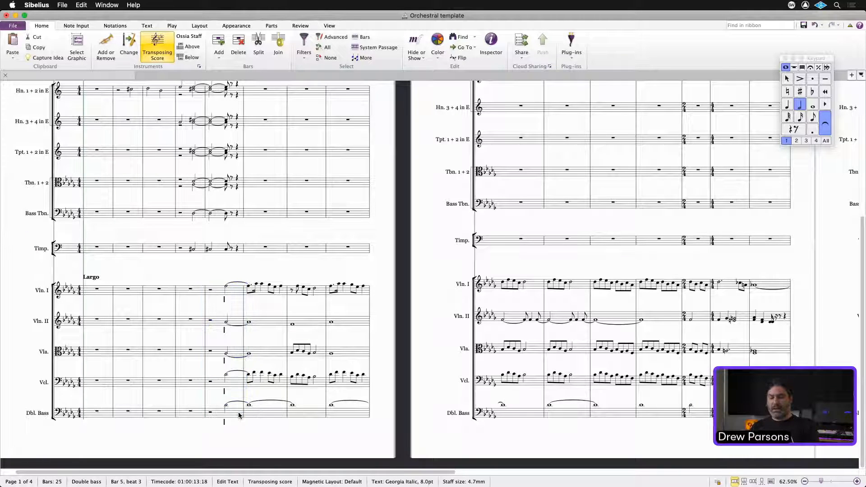
type("ppp")
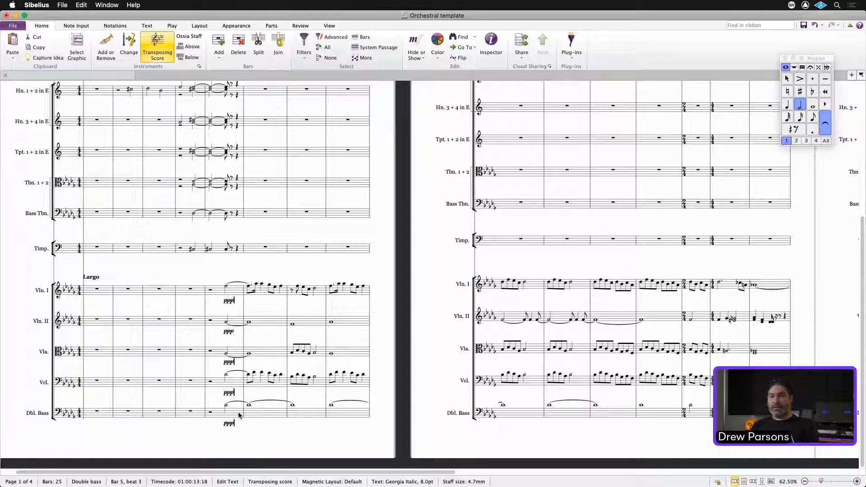
key("Escape")
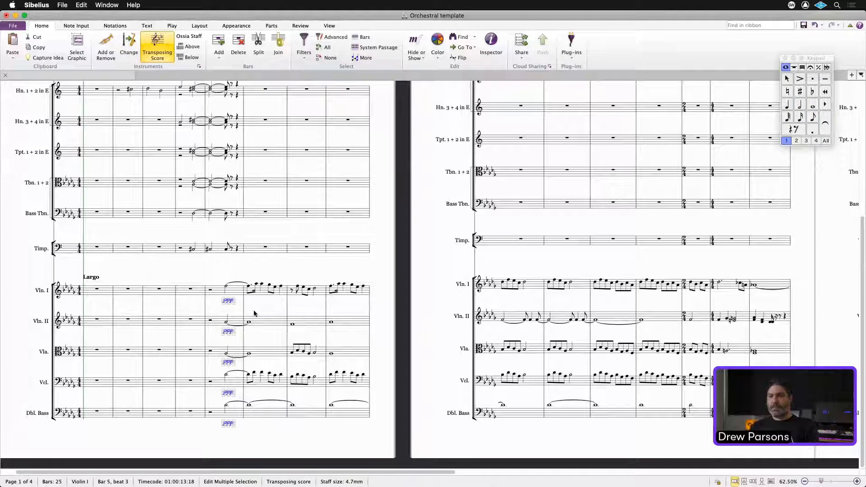
key("Escape")
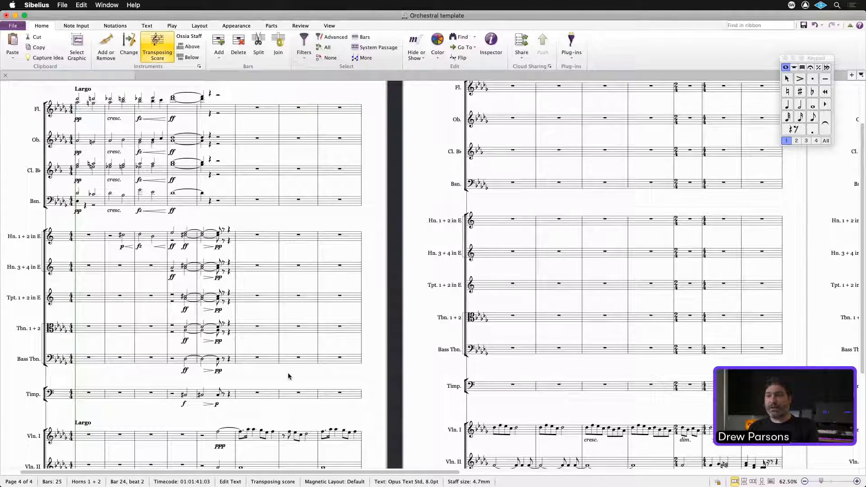
Step: Add a slur from the half note in bar 5 of the Violin I staff and extend it to the start of bar 7
left_click_drag(290, 379, 272, 235)
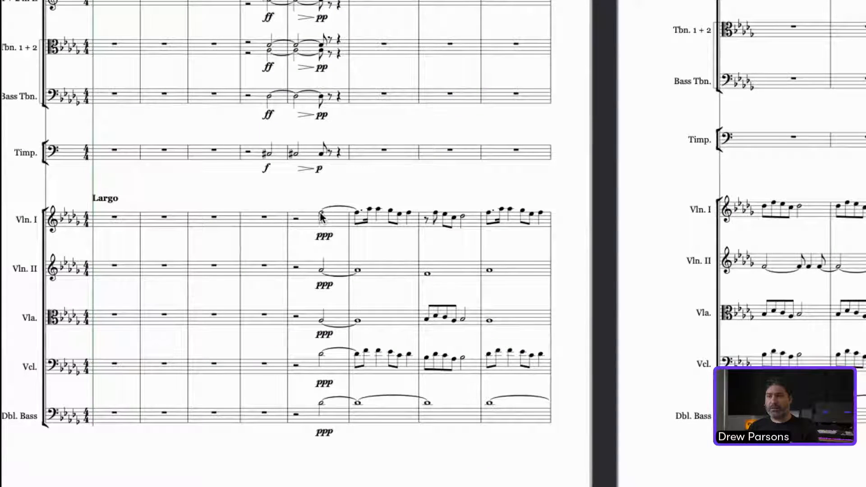
left_click(322, 214)
key("s")
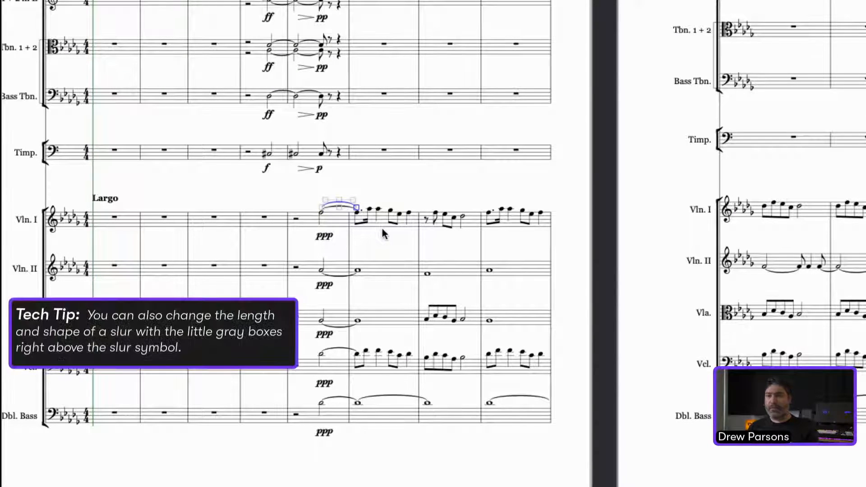
key("space")
key("space")
key("space")
key("space")
key("space")
key("space")
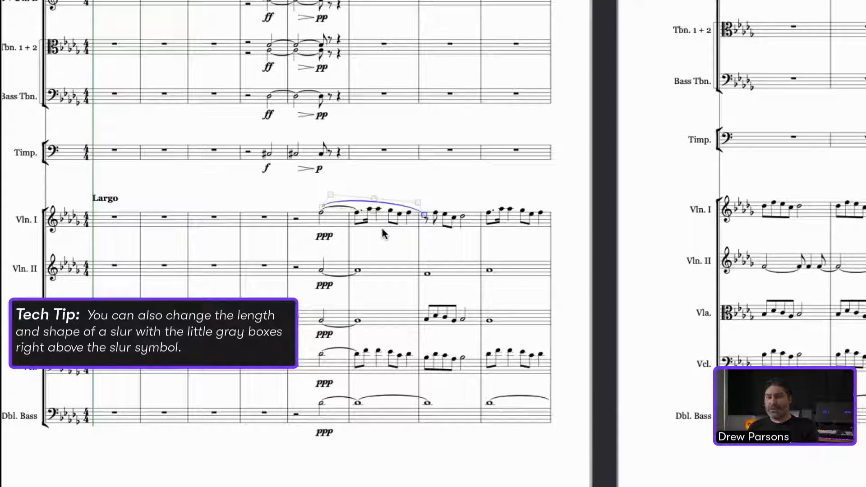
Step: Shorten the Violin I slur from bar 5 so that it ends on the second note of bar 6
key("shift+space")
key("shift+space")
key("shift+space")
key("shift+space")
key("shift+space")
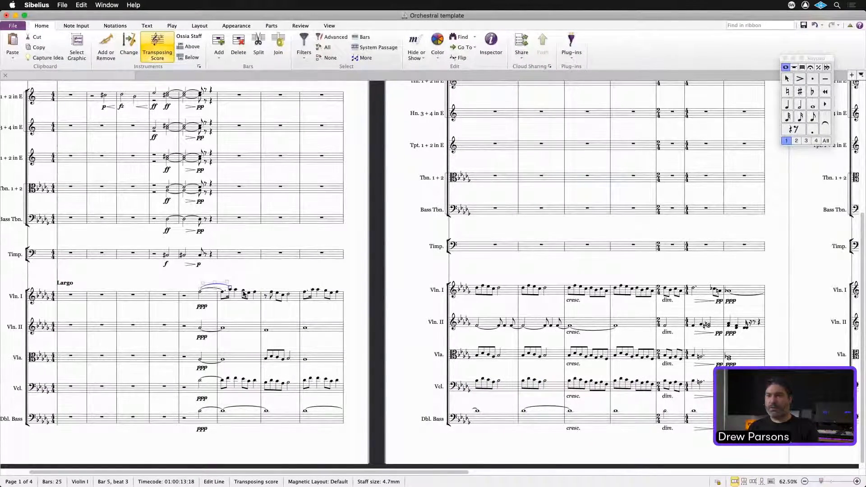
Step: Slur the last three notes of bar 6 and all the notes of bar 7 in Violin I as two separate slurs
left_click(243, 293)
left_click(254, 294, "shift")
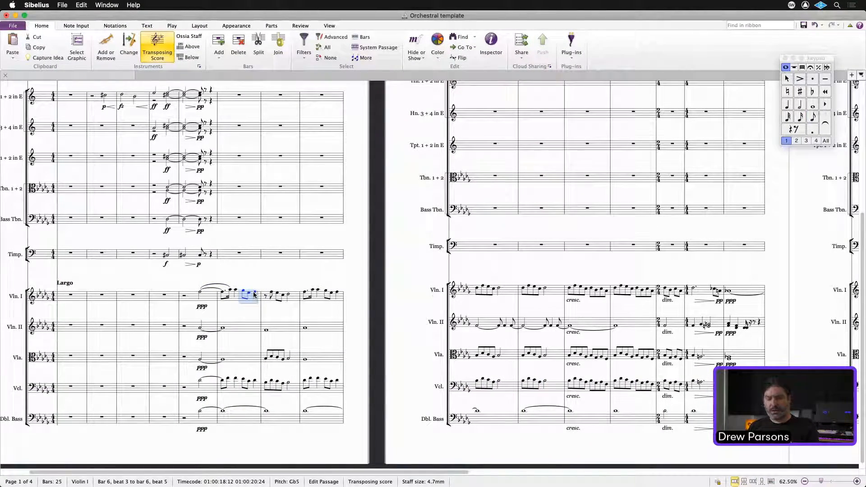
key("s")
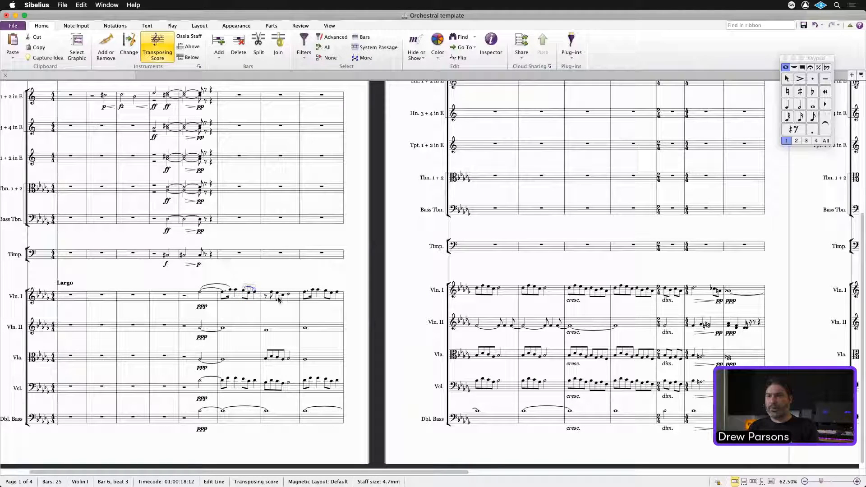
left_click(293, 301)
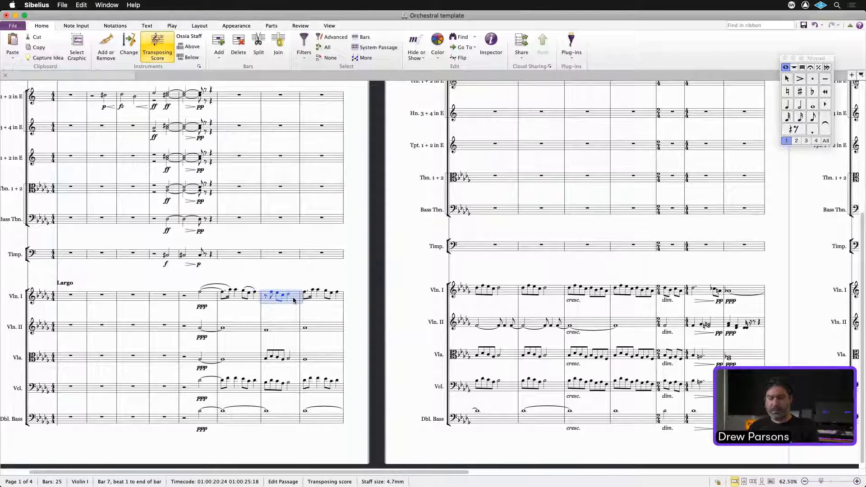
key("s")
Step: In bar 8 of Violin I, slur the first two notes together and the last three notes together
left_click(305, 291)
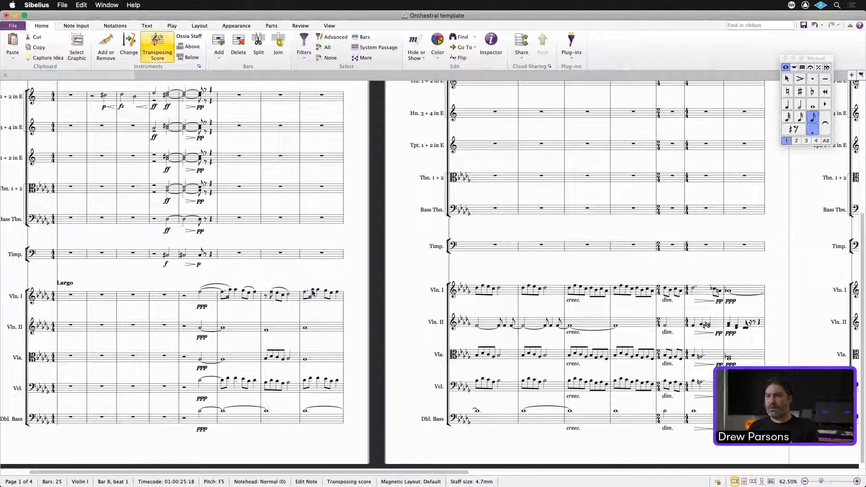
left_click(313, 293, "shift")
key("s")
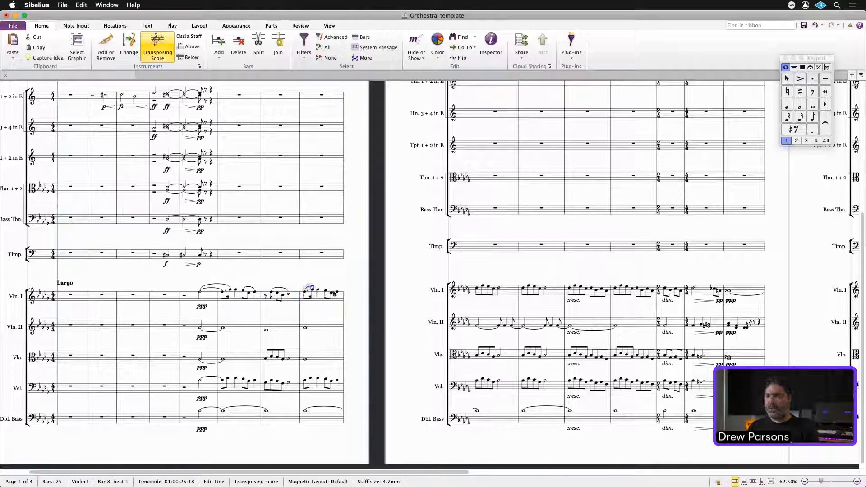
left_click(327, 294)
left_click(338, 294, "shift")
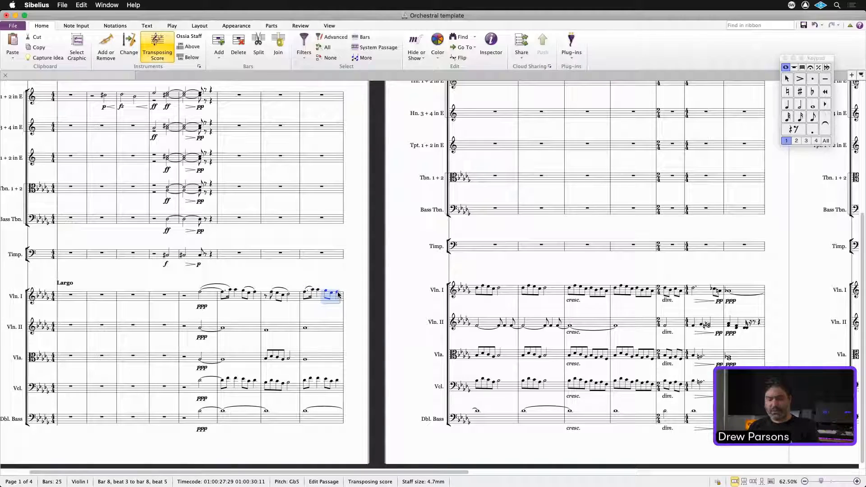
key("s")
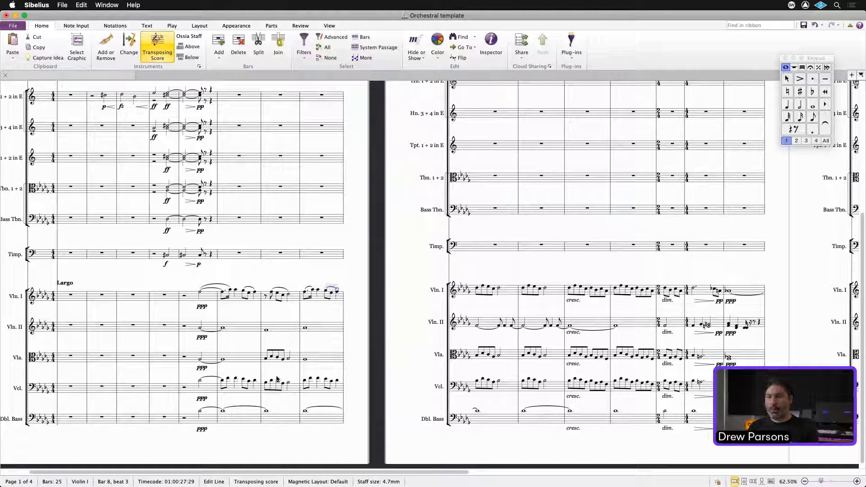
scroll(297, 384, "right", 5)
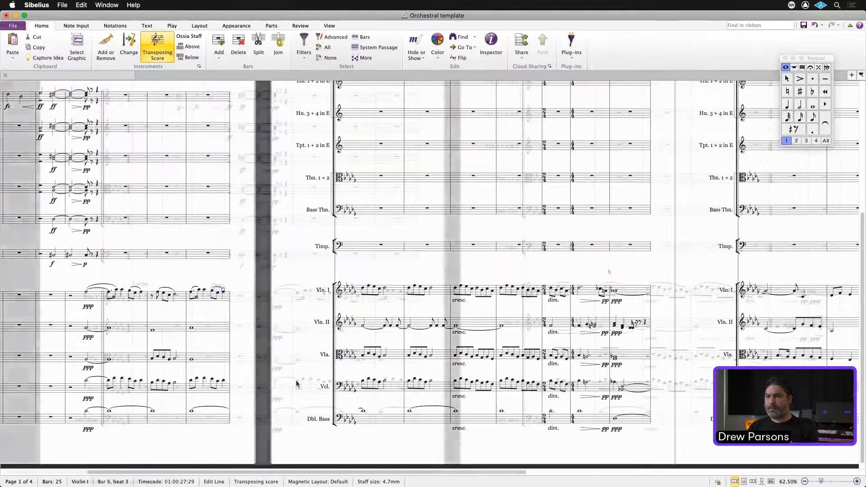
scroll(296, 384, "right", 6)
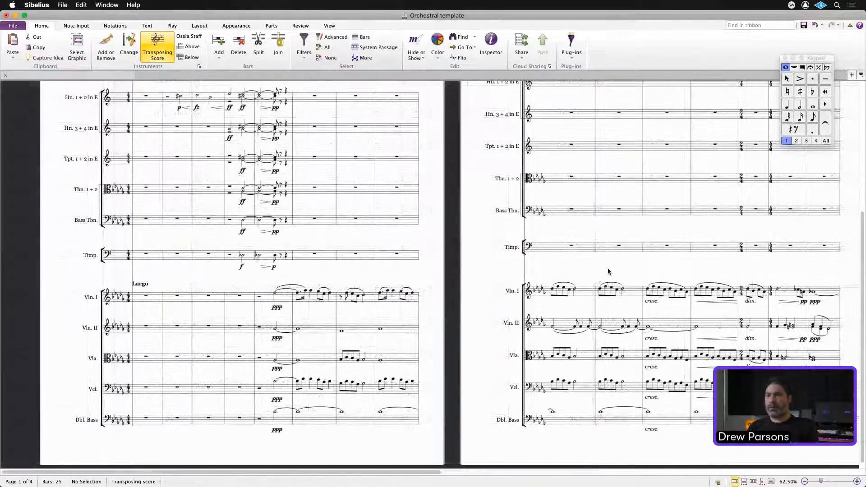
scroll(608, 271, "right", 8)
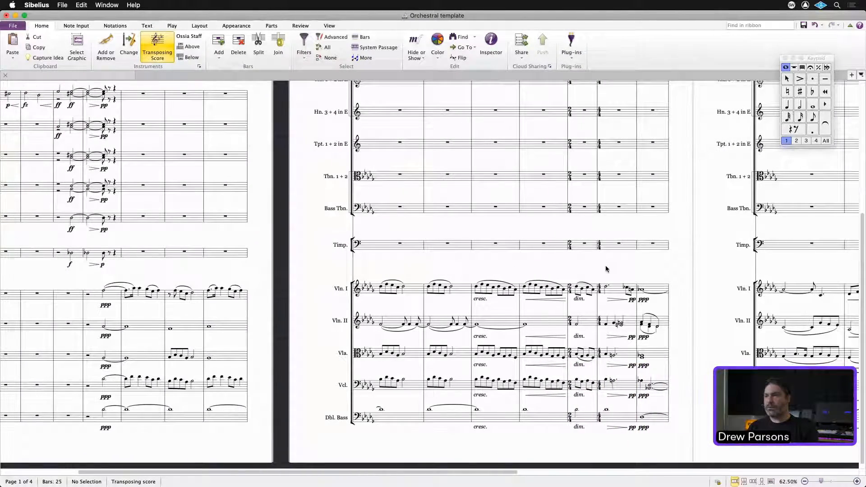
mouse_move(606, 266)
left_mouse_down()
mouse_move(399, 267)
mouse_move(622, 271)
left_mouse_up()
left_click_drag(191, 273, 361, 273)
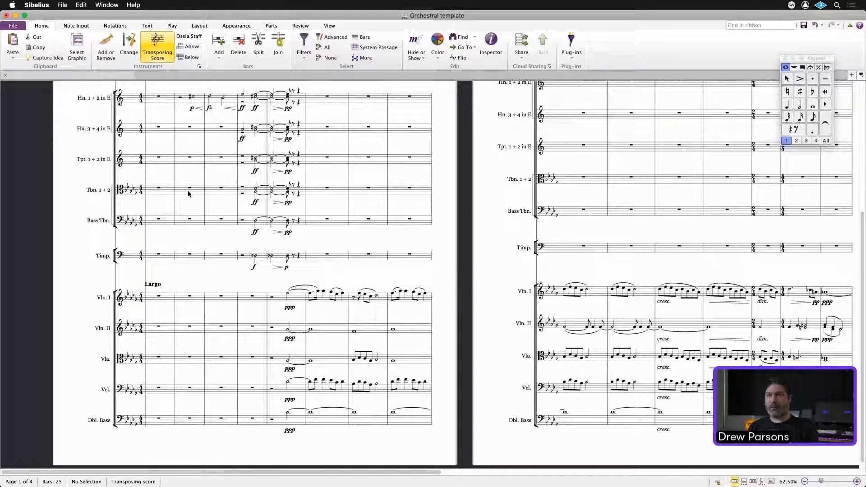
Step: Find the Trill line with a command search and add it to the timpani half note on beat 3 of bar 4
left_click(255, 256)
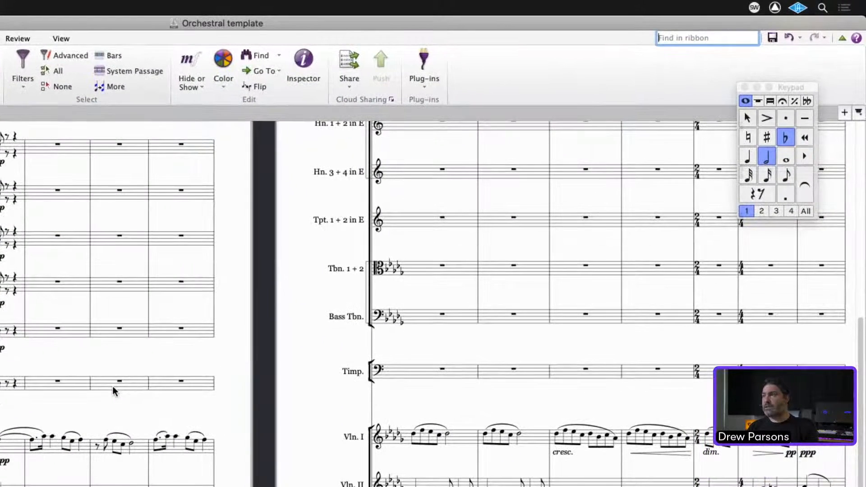
left_click(744, 38)
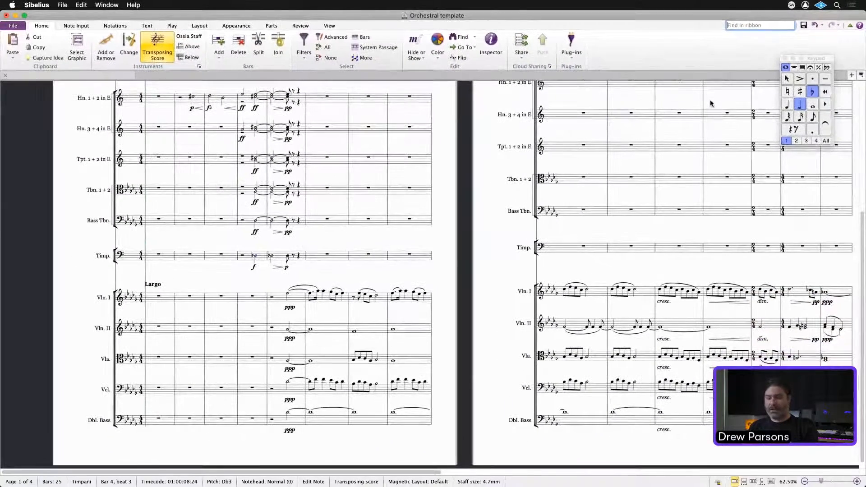
type("trill")
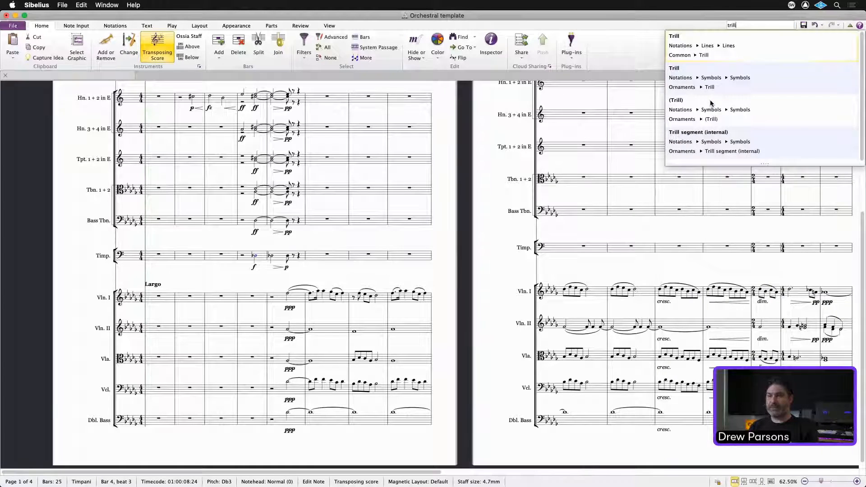
key("Return")
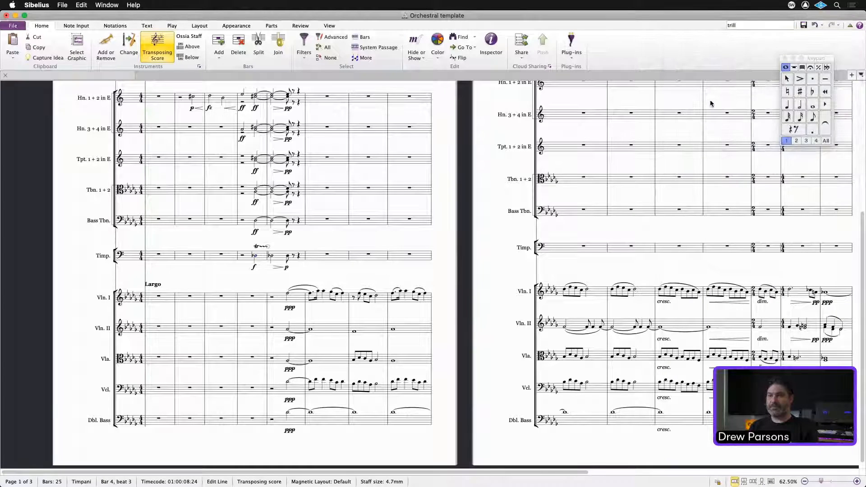
Step: Add the same trill line to the timpani half note on beat 1 of bar 5 and clear the selection
left_click(271, 256)
key("super+0")
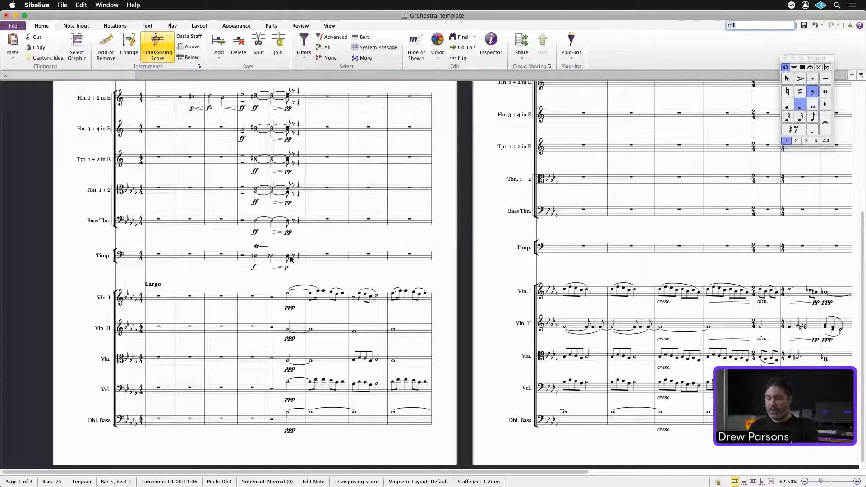
type("trill")
key("Return")
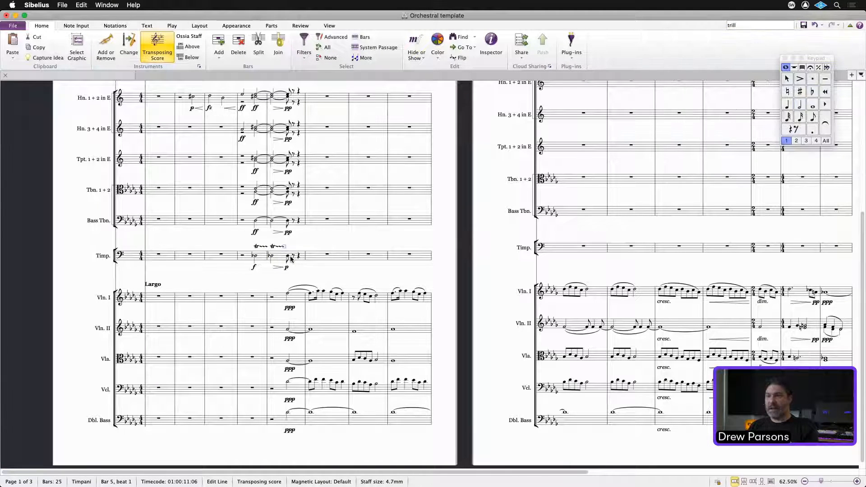
key("Escape")
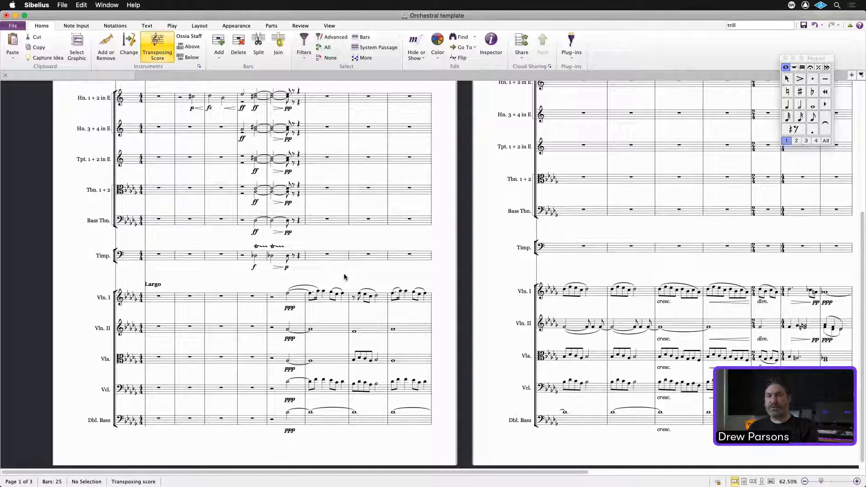
Step: Return the playhead to the start of the score and play the first page through to about bar 8, following winds and strings
left_click(300, 258)
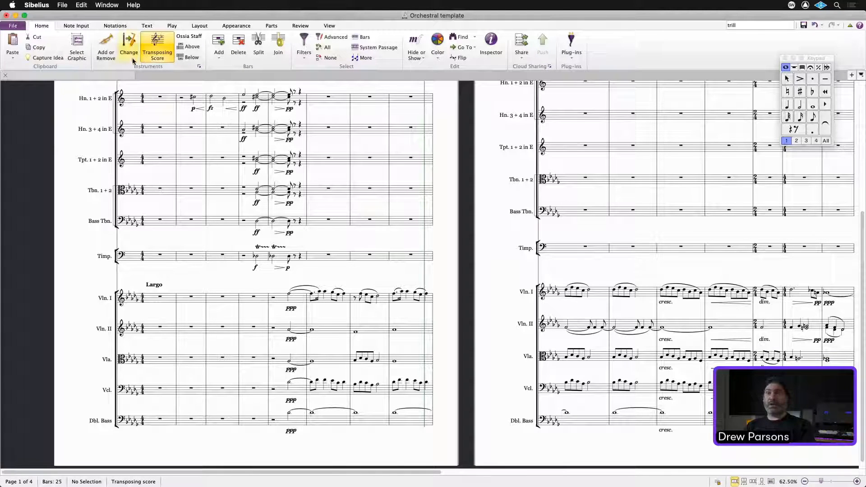
left_click(172, 25)
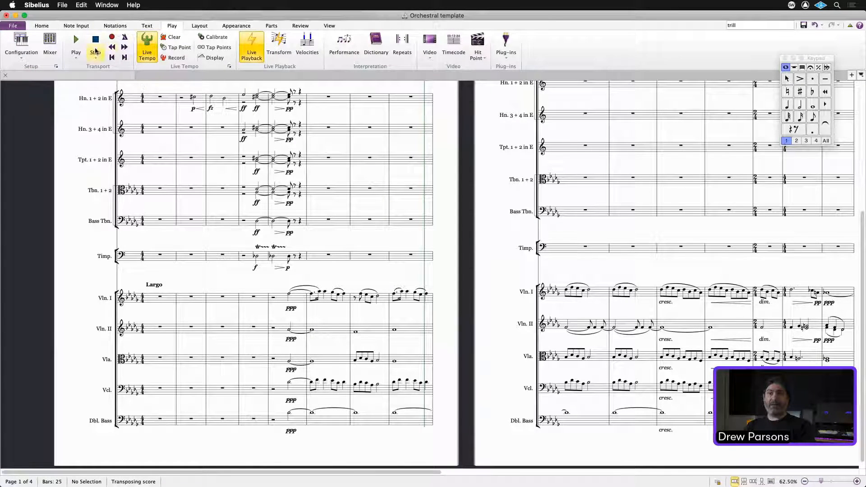
left_click(112, 58)
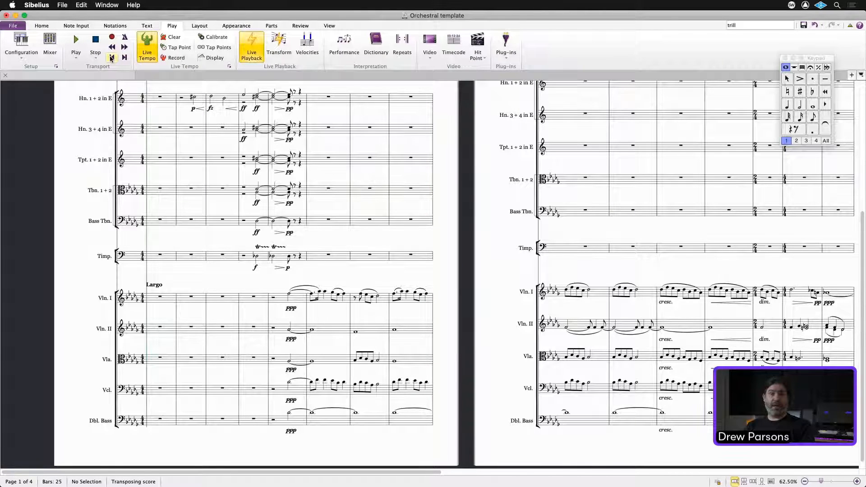
left_click(75, 39)
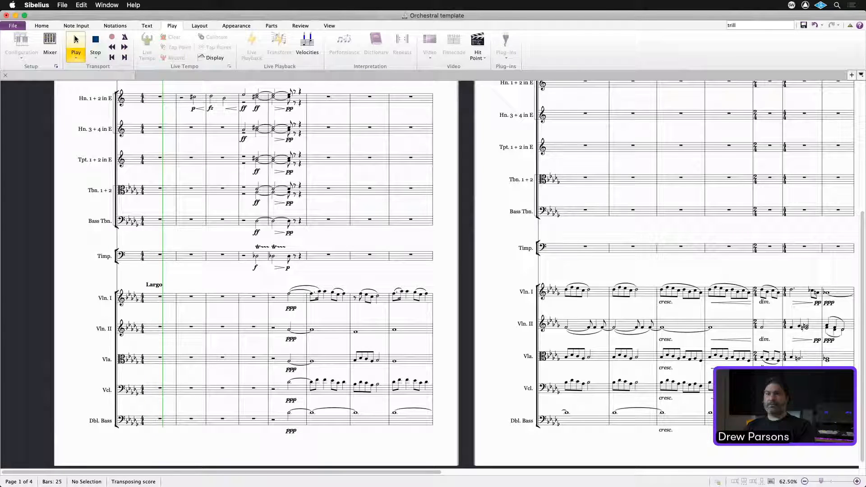
left_click_drag(79, 120, 71, 257)
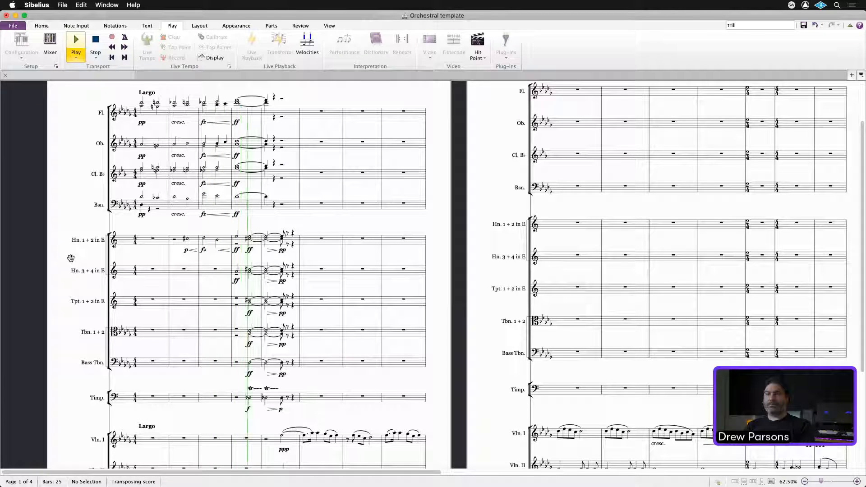
left_click_drag(71, 258, 75, 104)
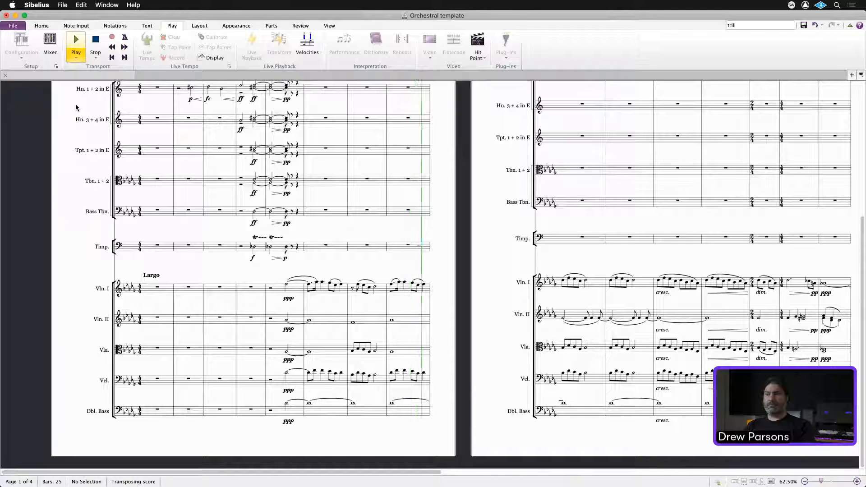
key("space")
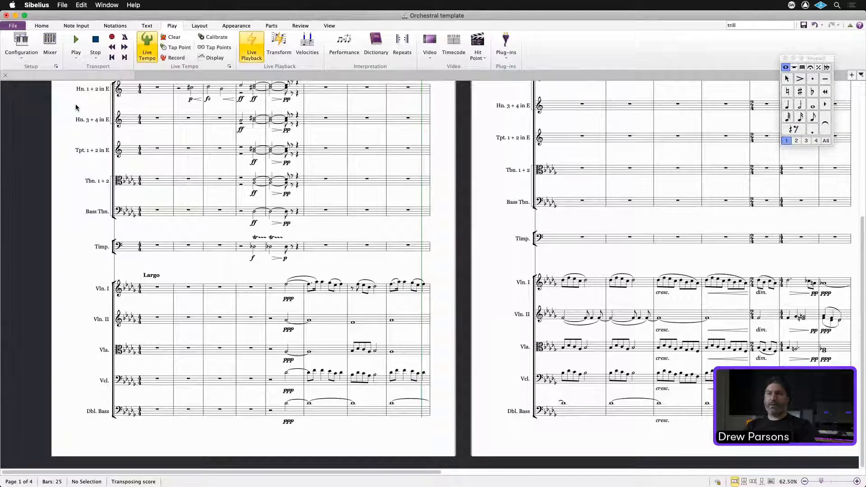
Step: Check the available playback configurations, view the Kontakt oboe instrument in the Pro Tools session, and return to Sibelius
left_click_drag(76, 108, 80, 258)
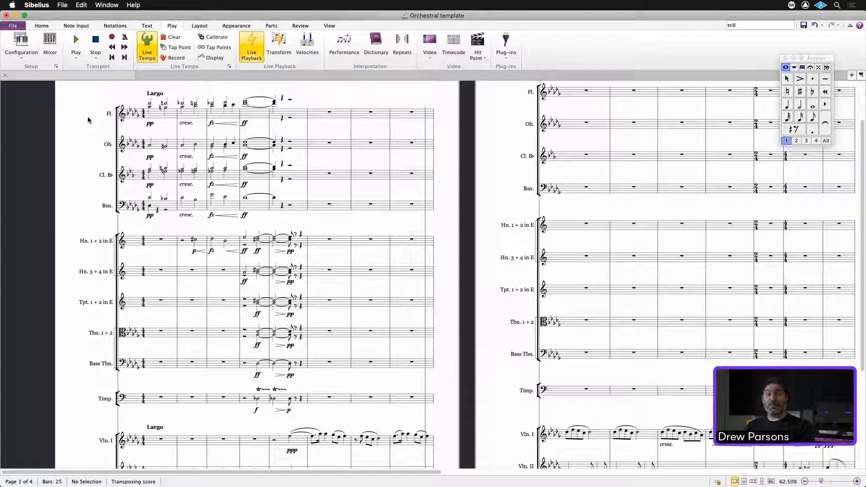
left_click(22, 56)
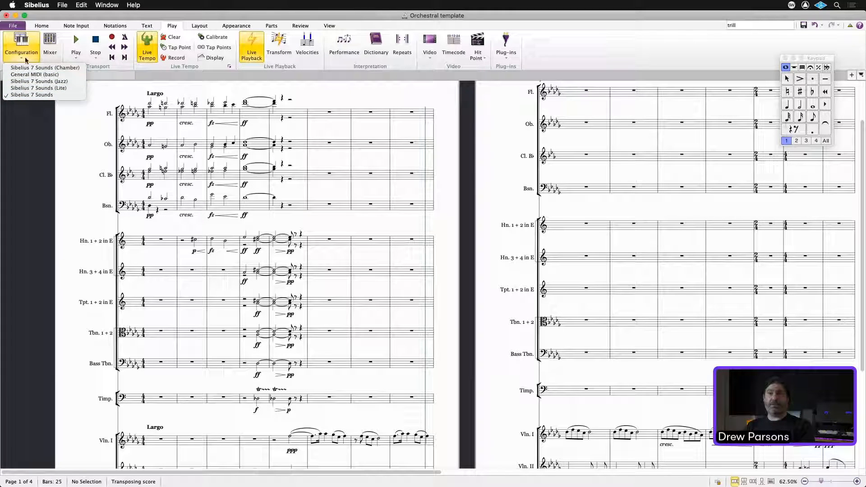
left_click(25, 58)
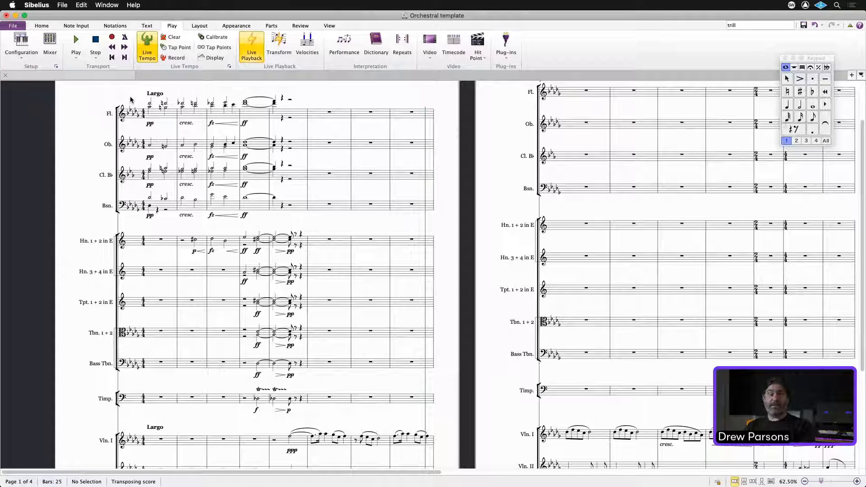
key("super+Tab")
key("super+Tab")
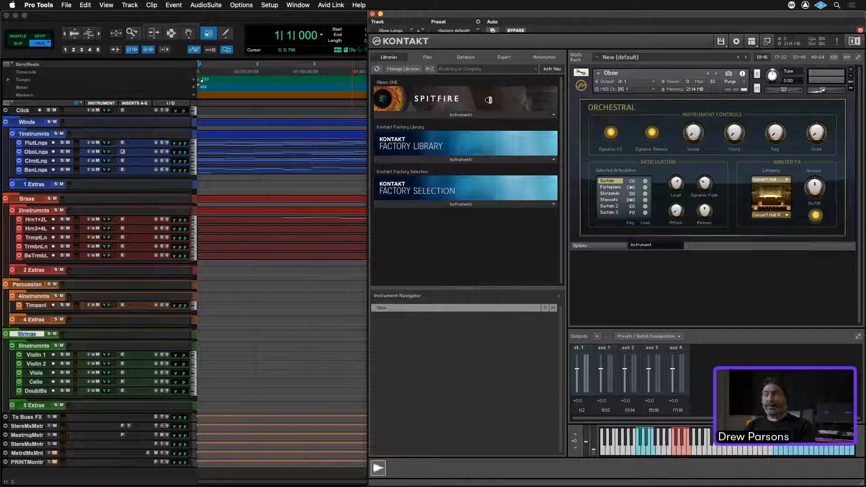
key("super+Tab")
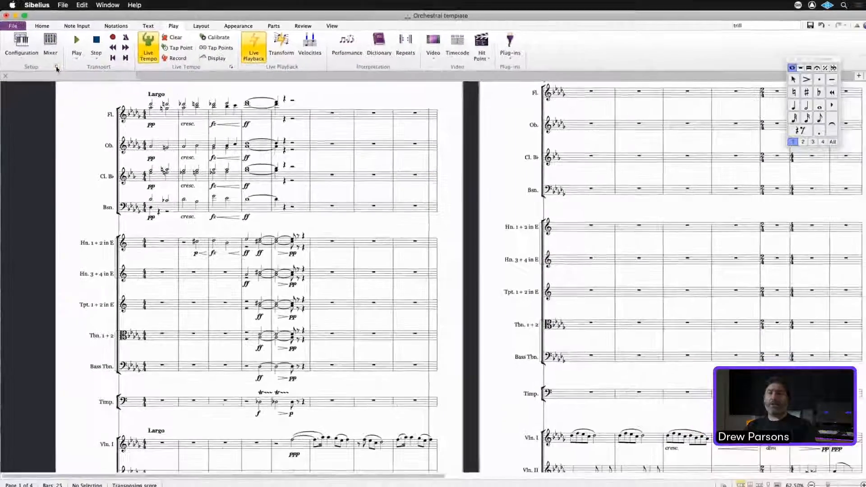
Step: Create a new playback device configuration named Kontakt
left_click(84, 100)
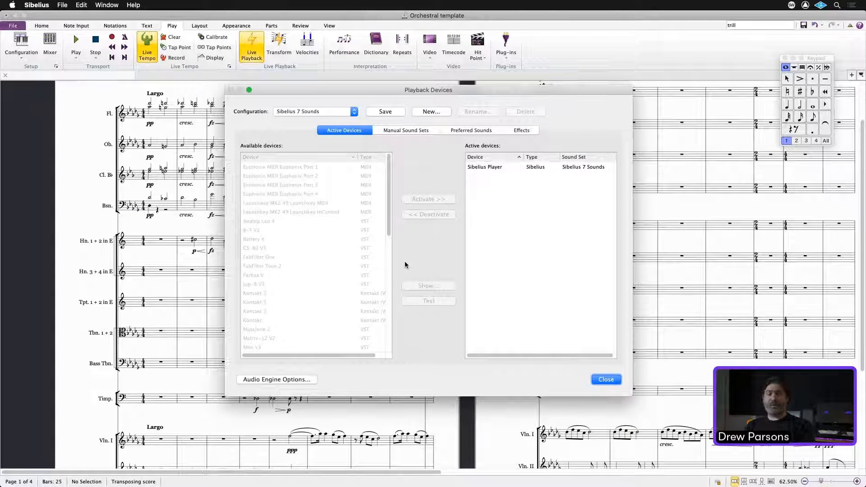
left_click(432, 113)
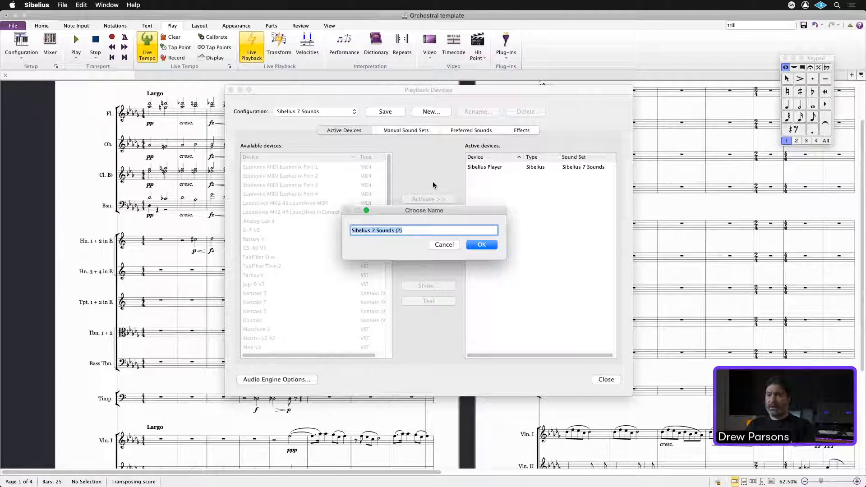
type("Konta")
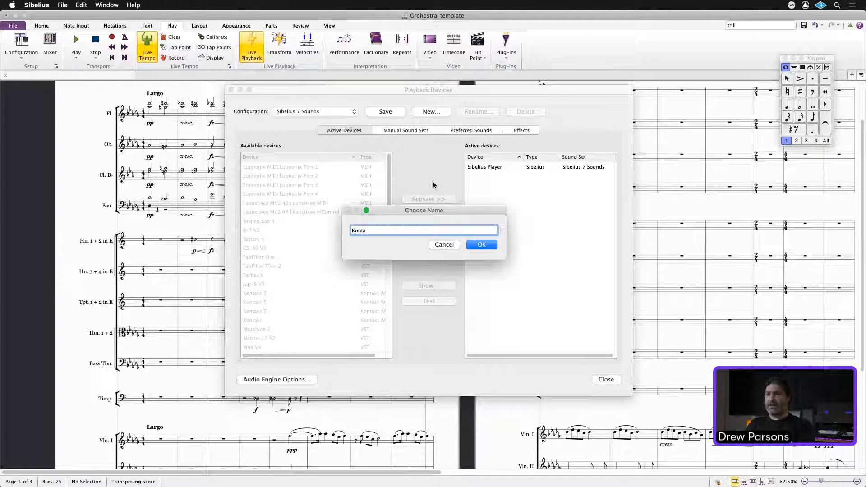
type("kt")
key("Return")
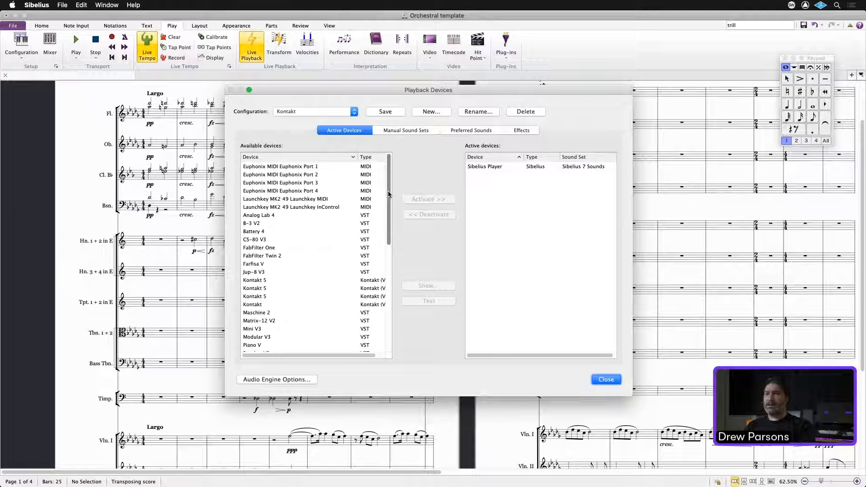
Step: Activate the Kontakt AU device, deactivate Sibelius Player, and save the Kontakt configuration before closing the playback devices settings
left_click_drag(388, 194, 388, 293)
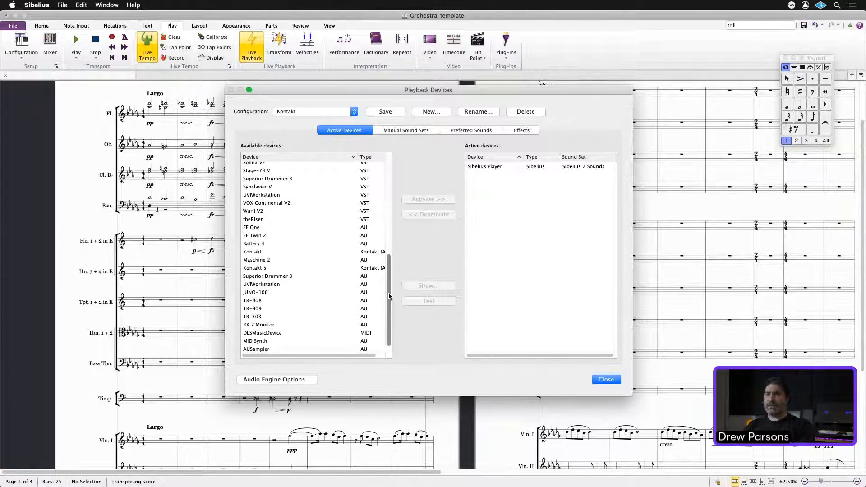
left_click(261, 251)
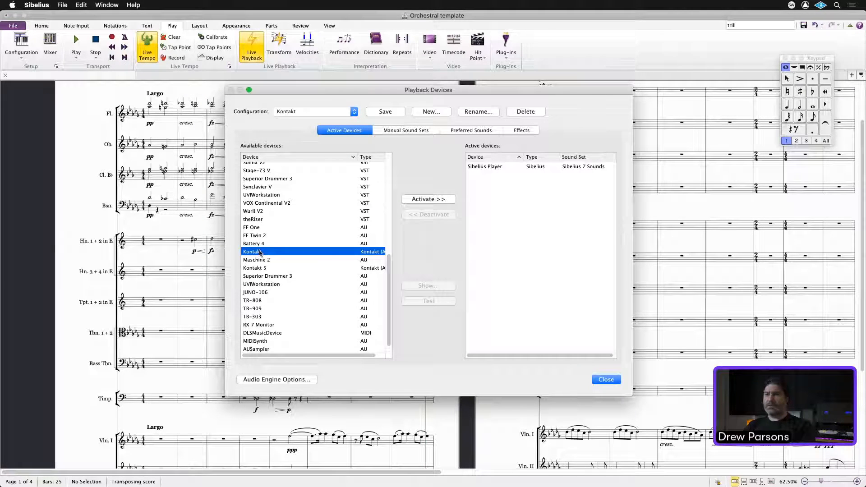
left_click(437, 198)
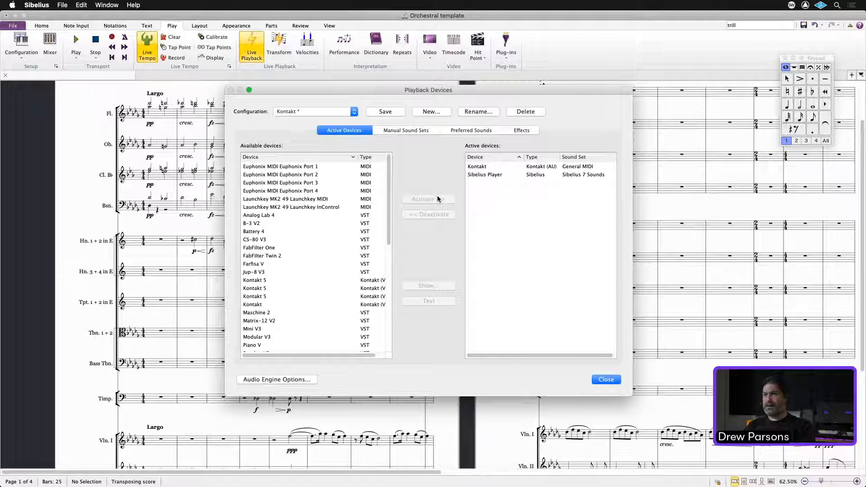
left_click(484, 175)
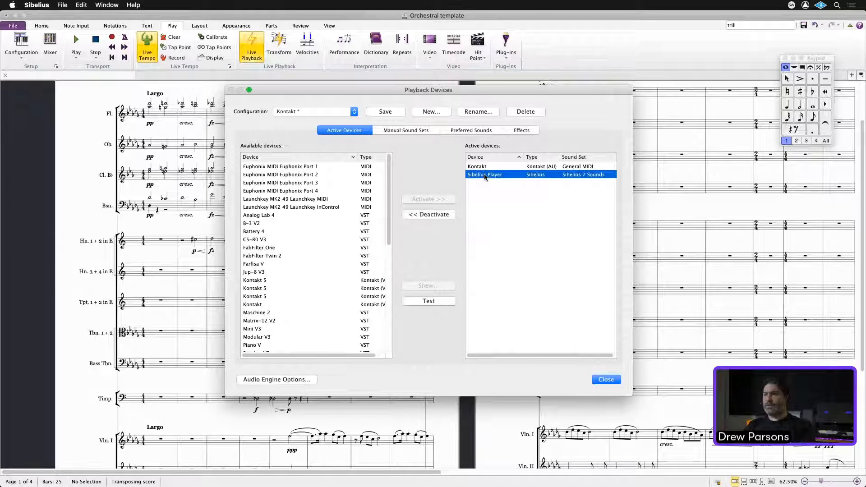
left_click(424, 214)
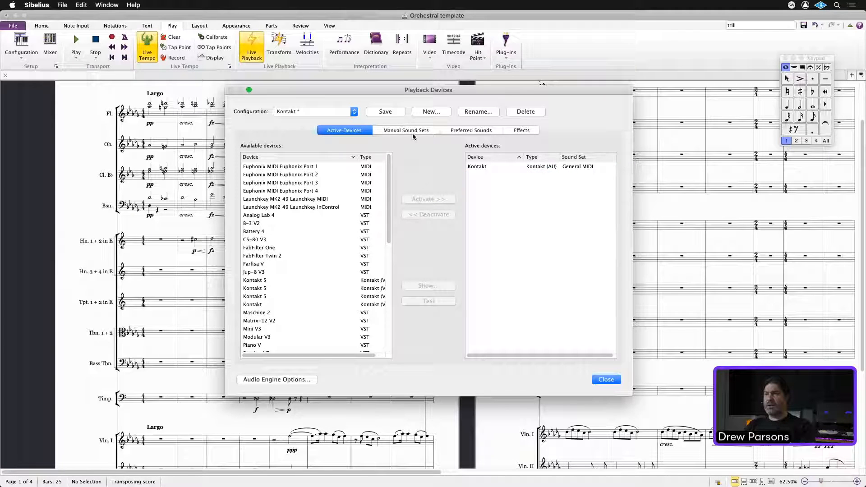
left_click(386, 111)
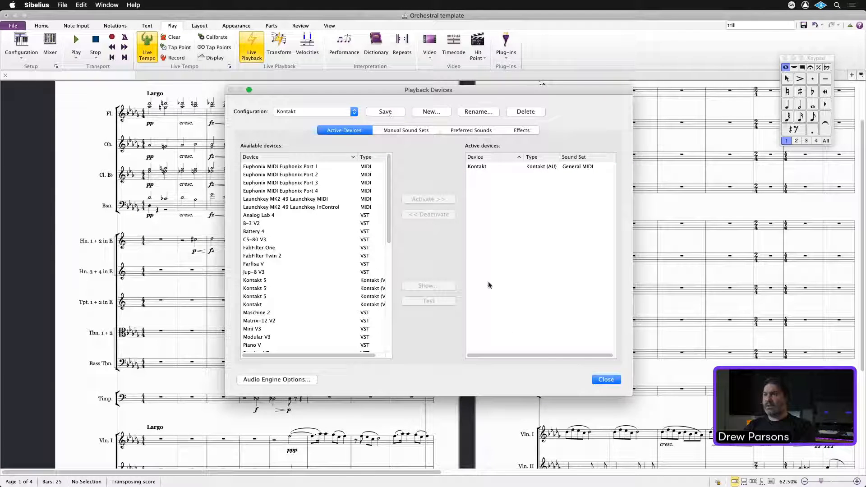
left_click(600, 383)
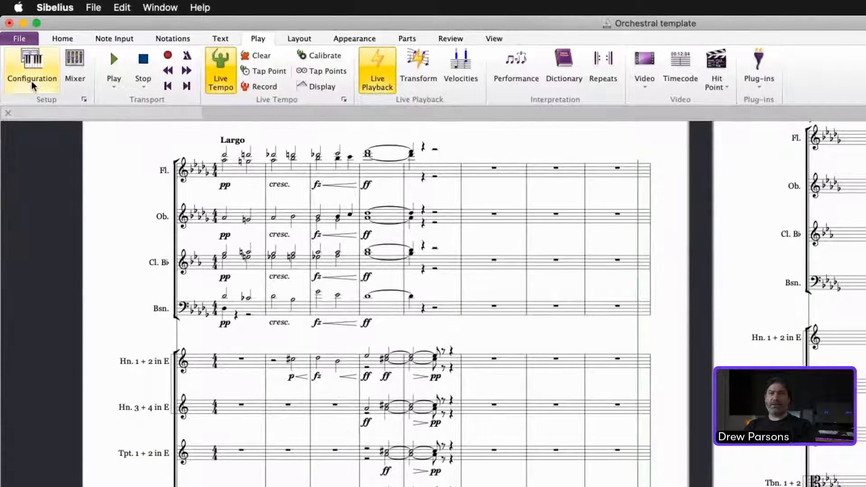
Step: Check the playback configuration choice, then show the Mixer and open the Kontakt instrument's interface, placing its window clear of the flute staff
left_click(32, 80)
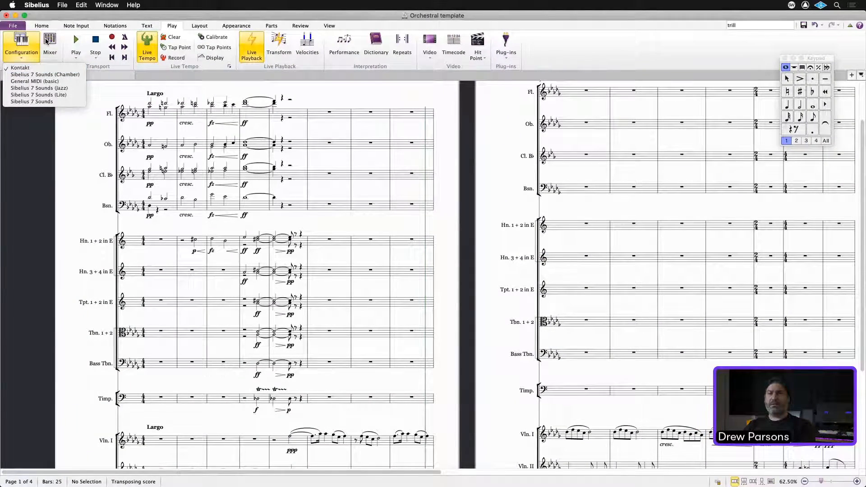
left_click(47, 41)
left_click(47, 42)
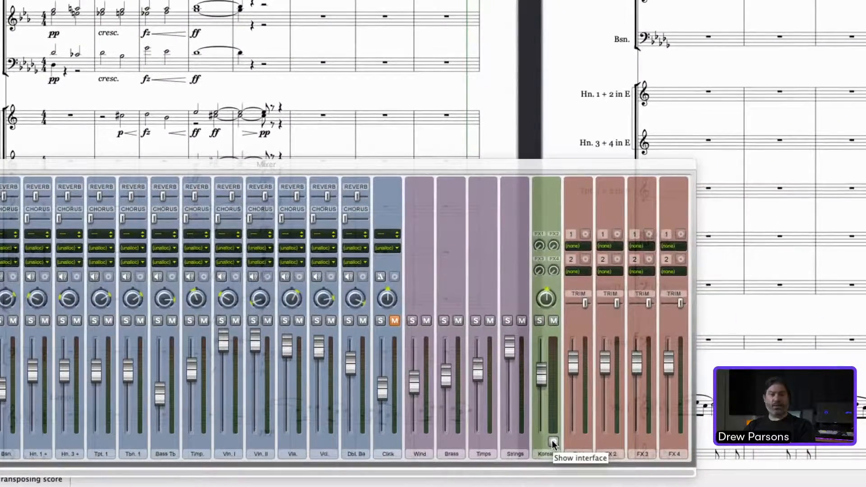
left_click(554, 441)
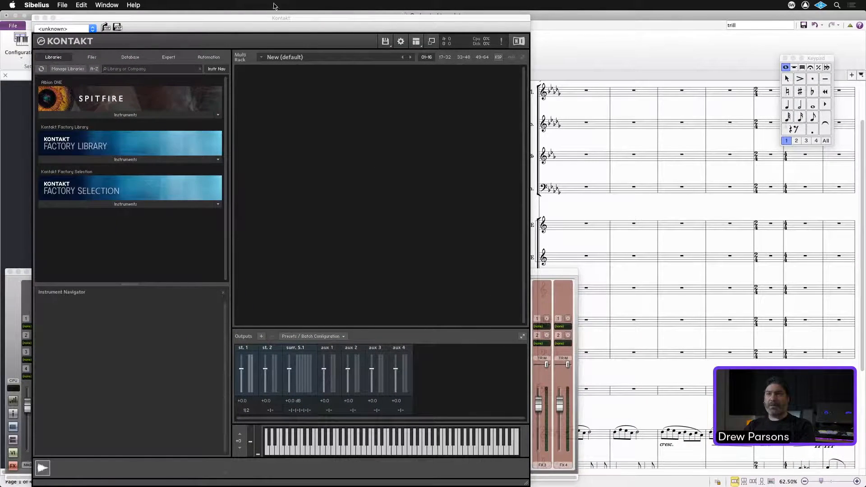
left_click_drag(267, 16, 594, 19)
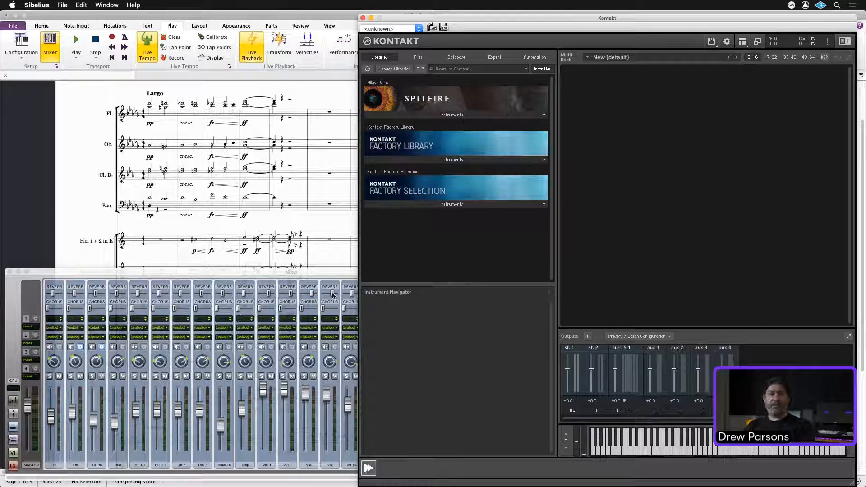
Step: Load Flute, Oboe and Clarinet from the Factory Library's VSL Woodwinds into the Kontakt rack and minimize the Oboe and Clarinet instruments
left_click(421, 160)
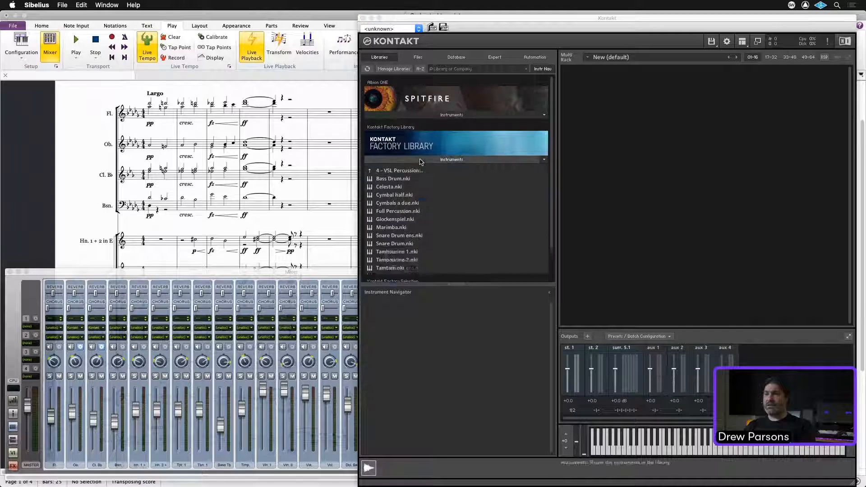
left_click(397, 126)
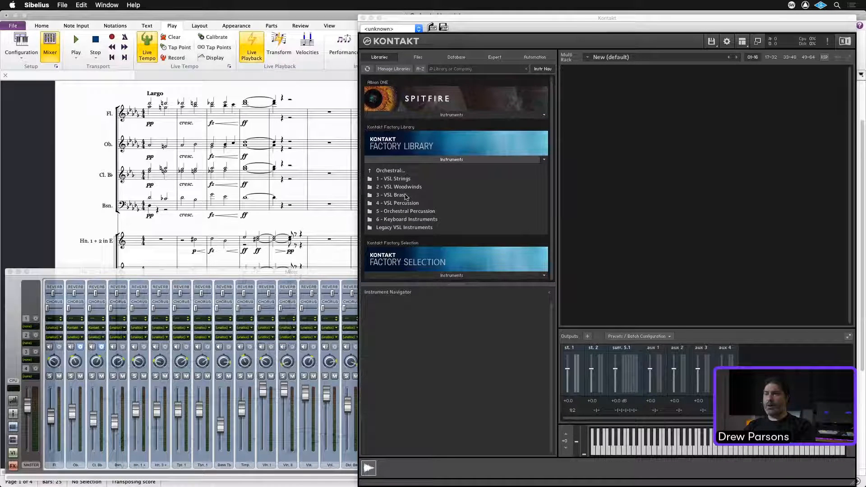
left_click(398, 187)
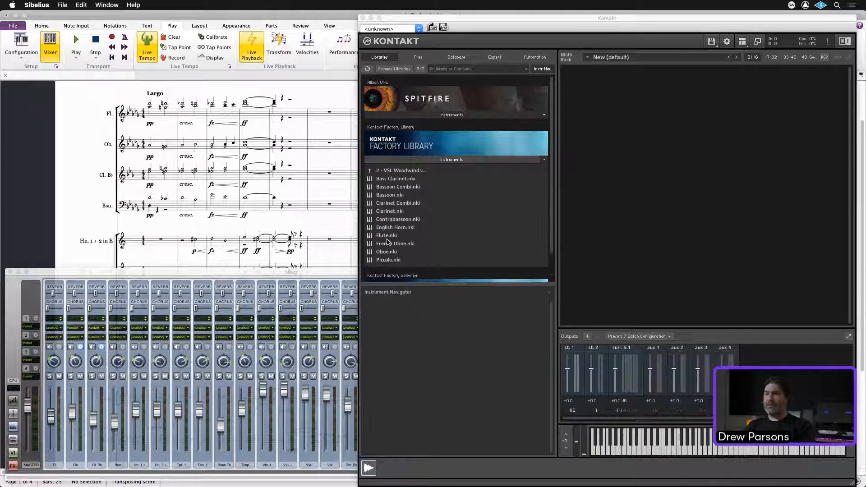
left_click_drag(386, 235, 666, 195)
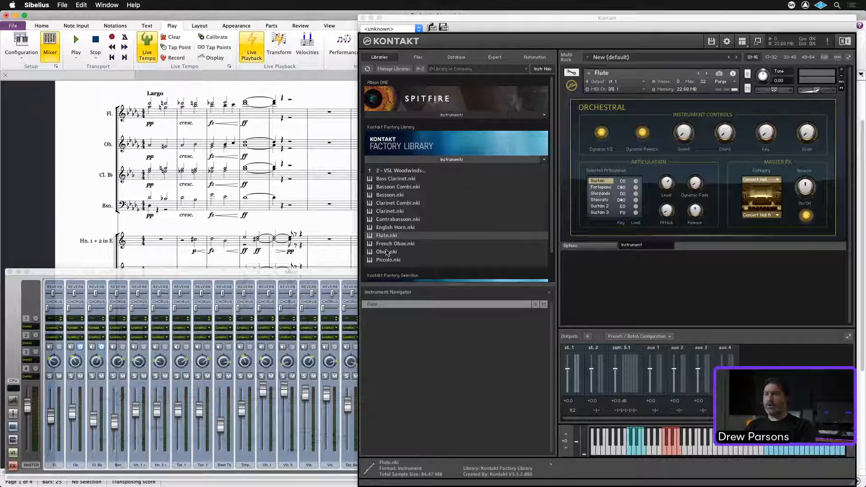
left_click_drag(386, 252, 646, 275)
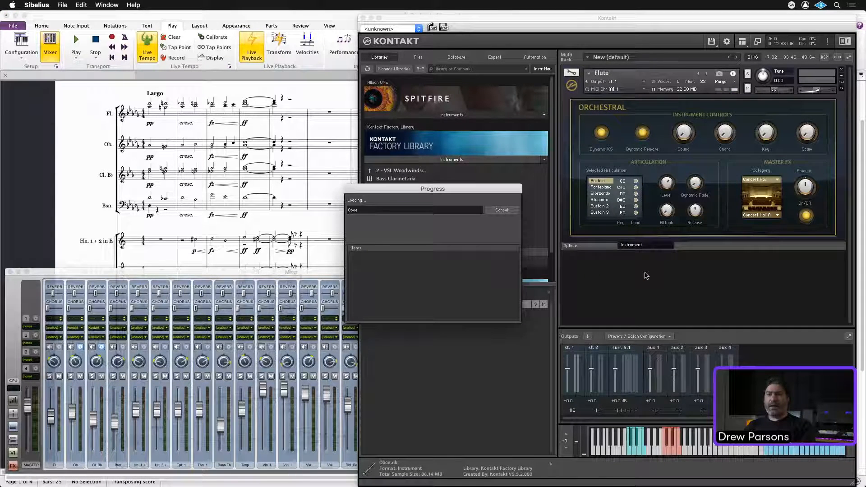
left_click_drag(388, 211, 652, 308)
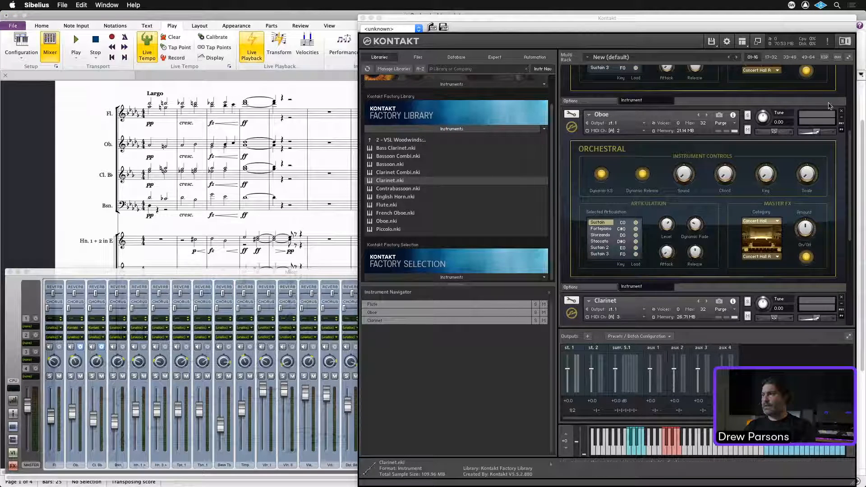
left_click(842, 116)
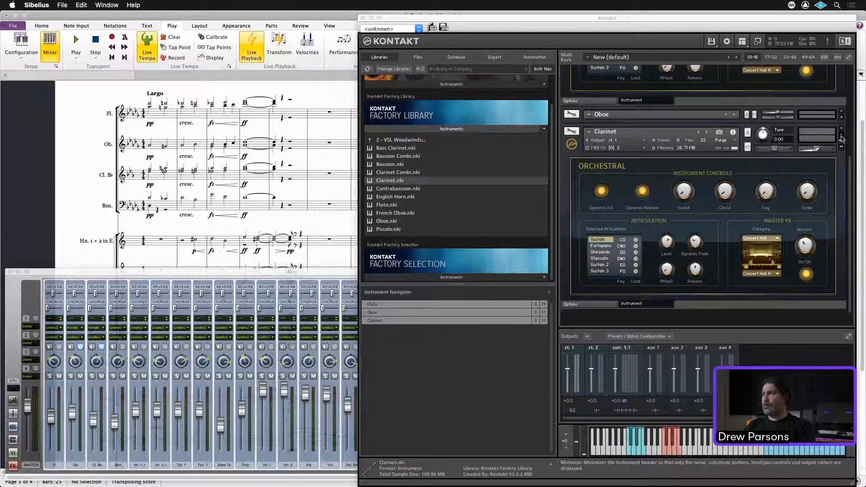
left_click(841, 136)
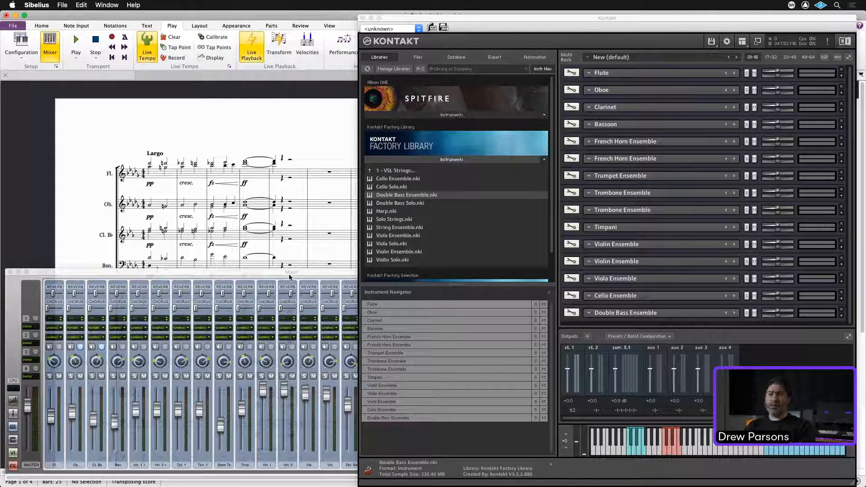
Step: Check the flute's Mixer channel against the MIDI channel settings of the Flute and Oboe in the Kontakt rack, collapsing both instruments again
left_click(54, 331)
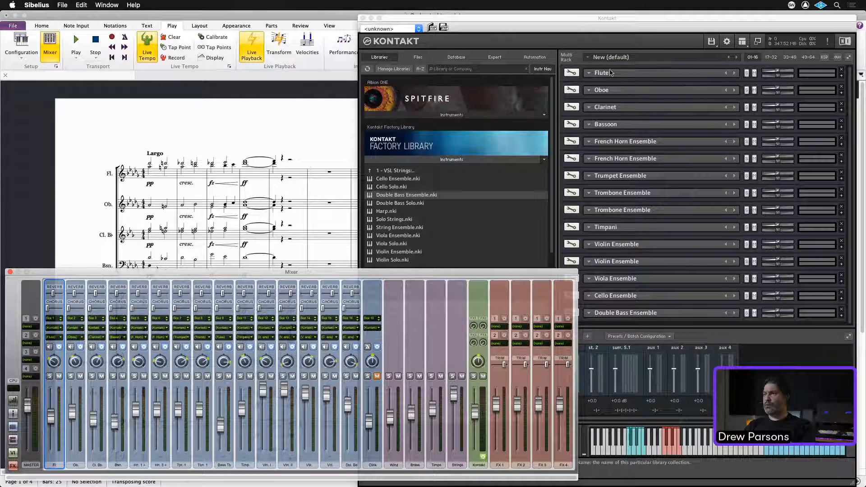
left_click(842, 79)
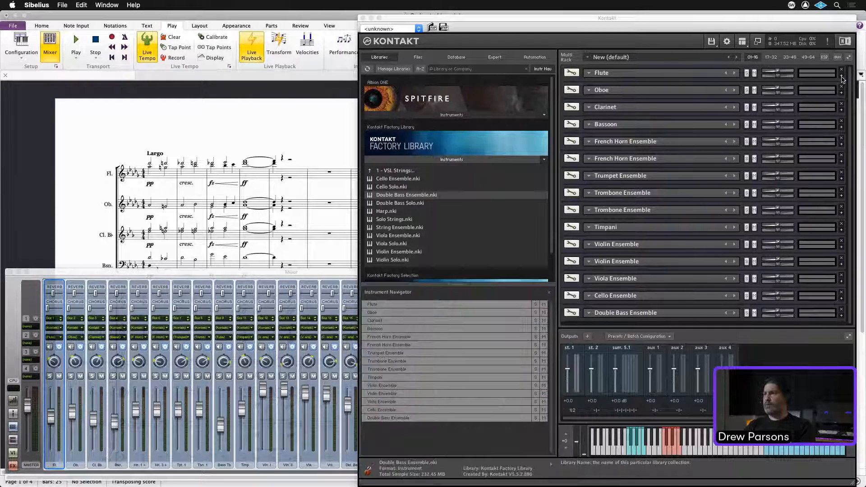
left_click(589, 73)
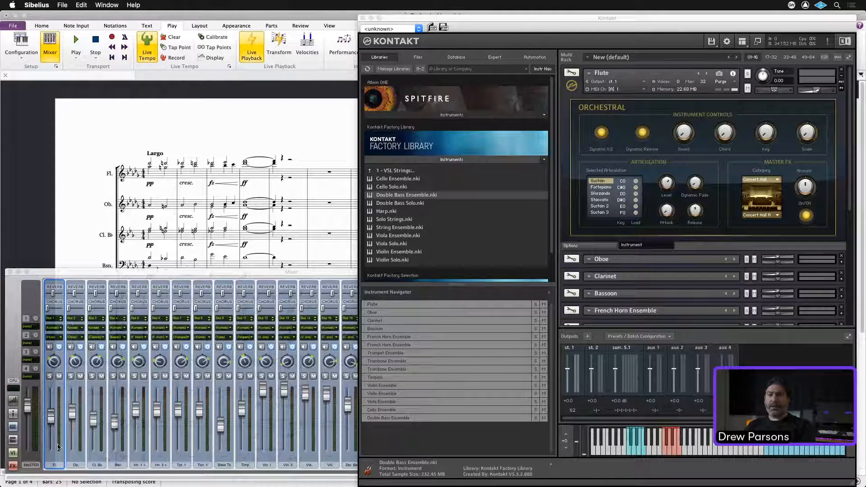
left_click(841, 77)
left_click(842, 94)
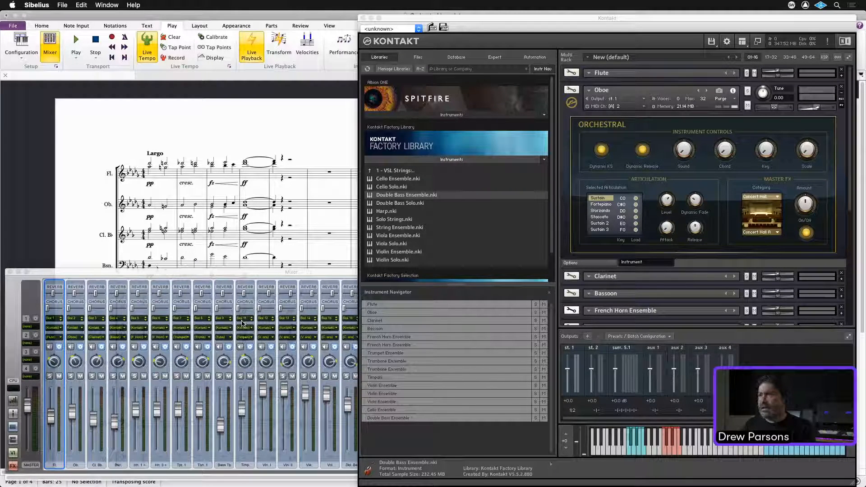
left_click(841, 97)
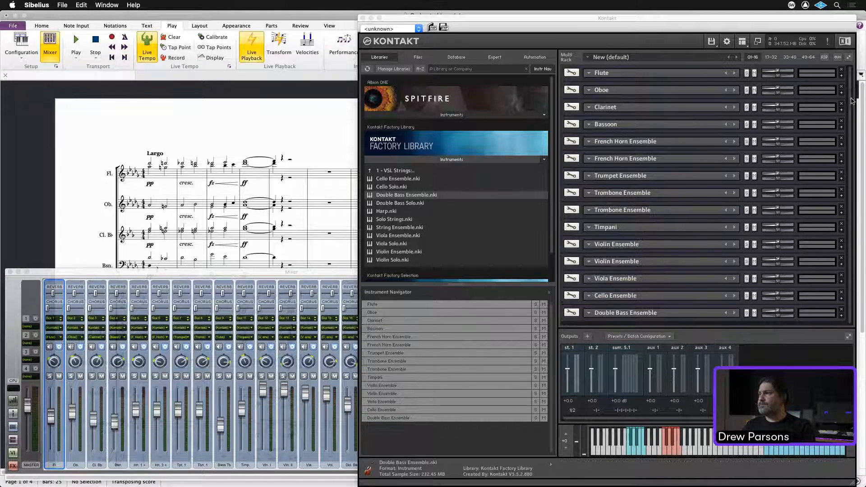
Step: Set the Timpani instrument's MIDI channel in Kontakt to Port A channel 11 and minimize the instrument
left_click(842, 232)
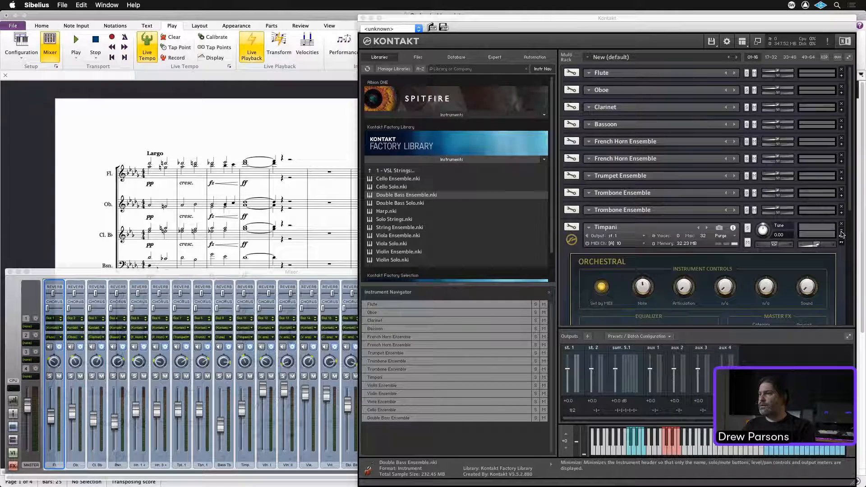
left_click(619, 246)
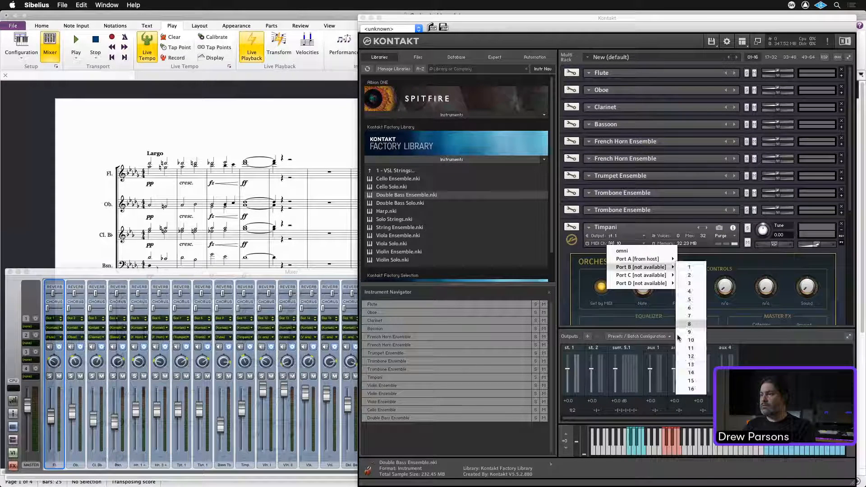
mouse_move(668, 262)
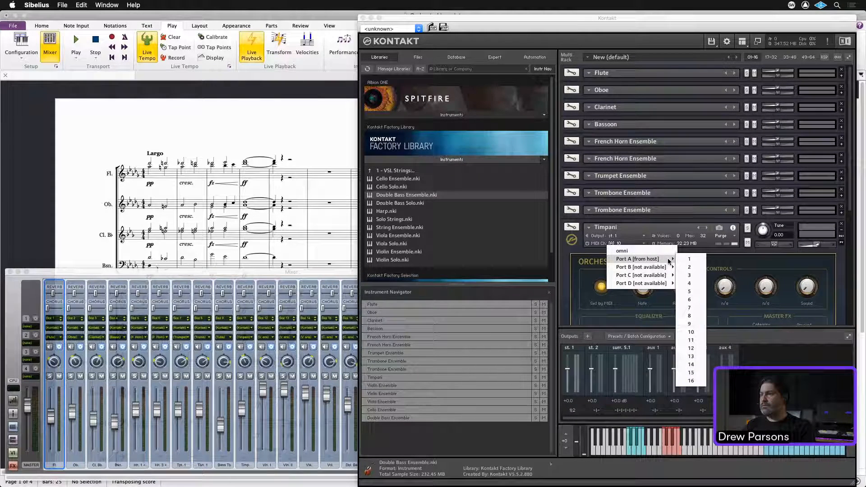
left_click(686, 342)
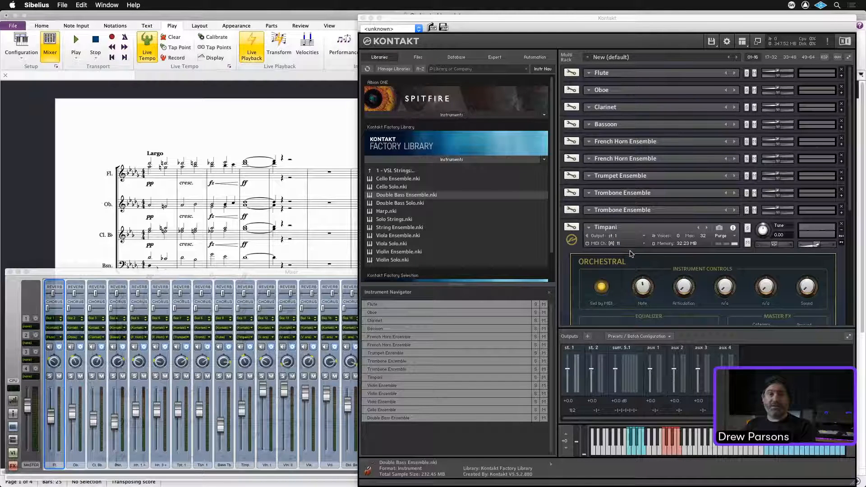
left_click(842, 233)
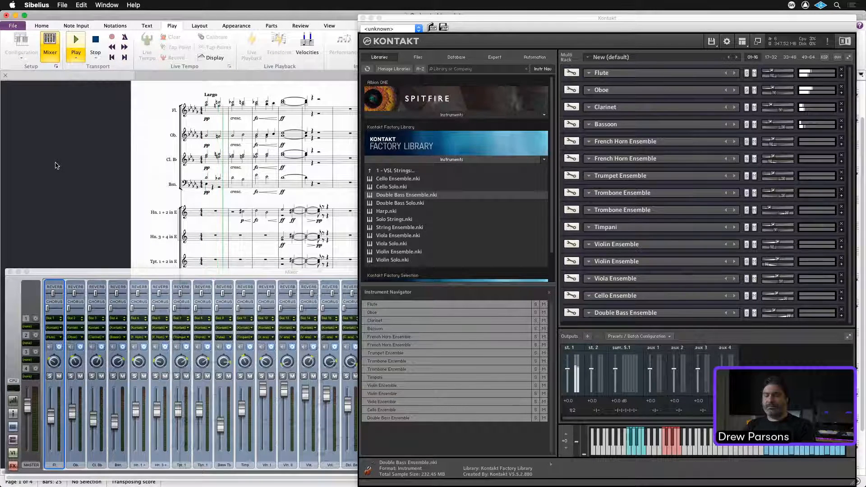
Step: Hide the Mixer while listening to the score through Kontakt, stop playback and close the Kontakt window
key("m")
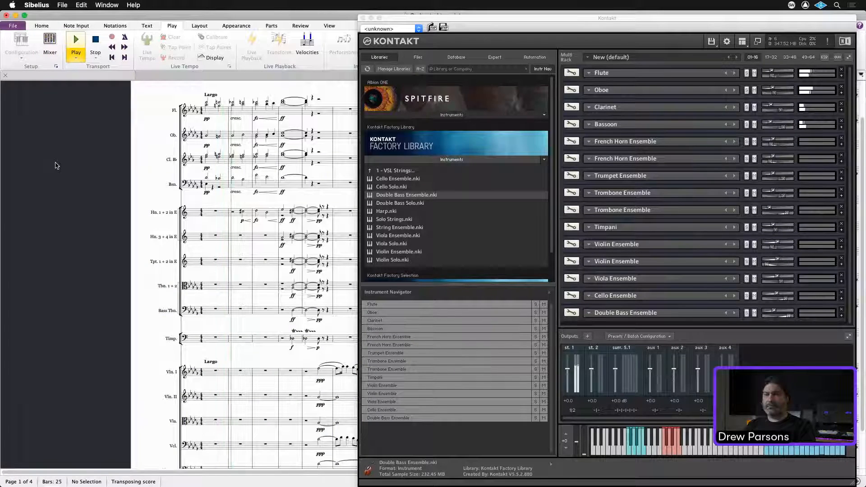
left_click_drag(144, 160, 1, 150)
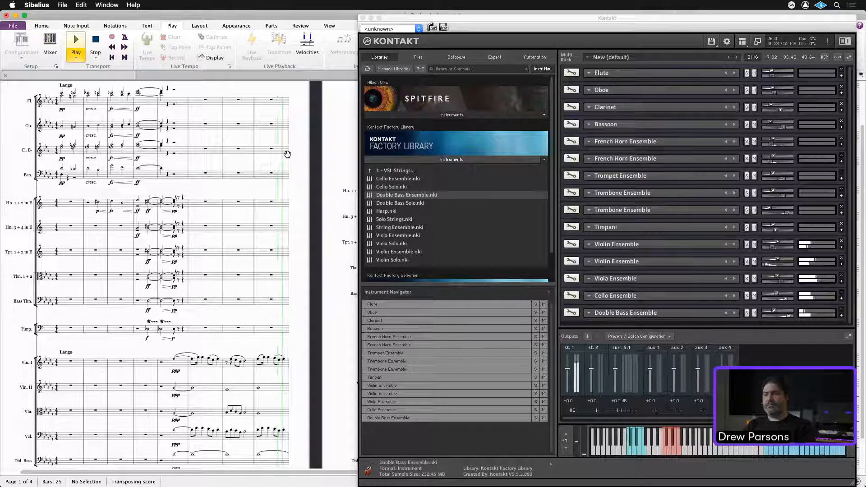
key("space")
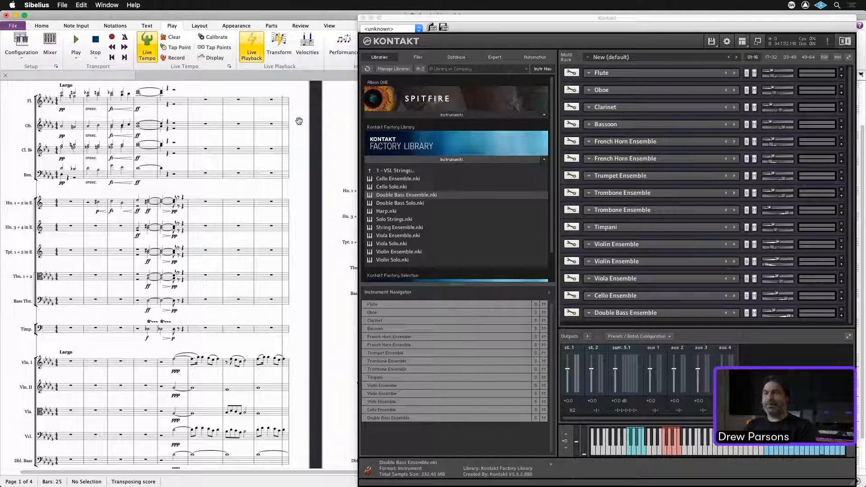
left_click_drag(302, 119, 339, 123)
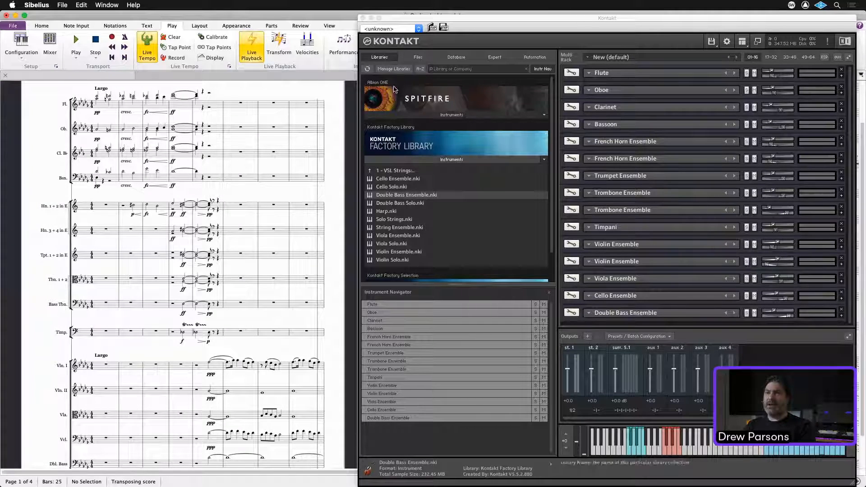
left_click(363, 18)
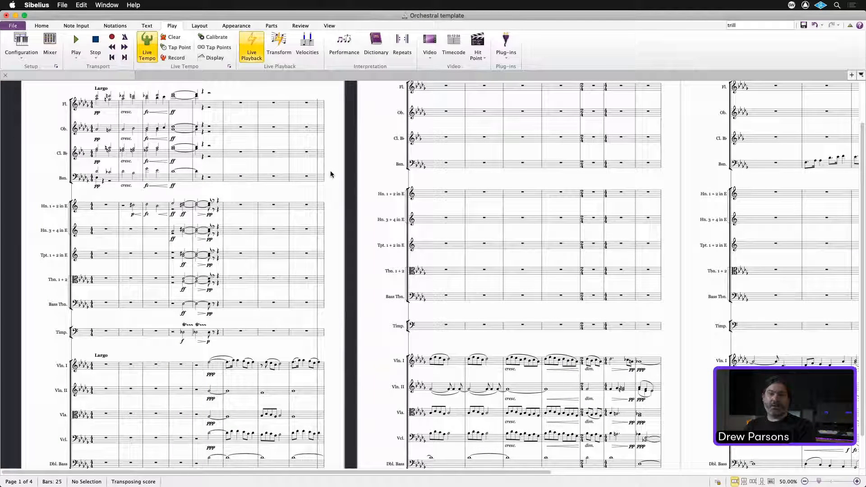
Step: Import the Podium house style into the full score
left_click_drag(330, 173, 314, 187)
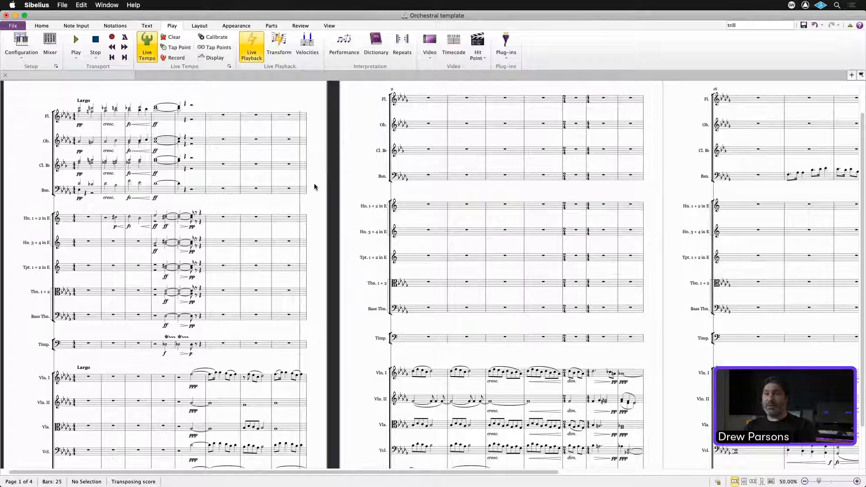
scroll(314, 187, "right", 2)
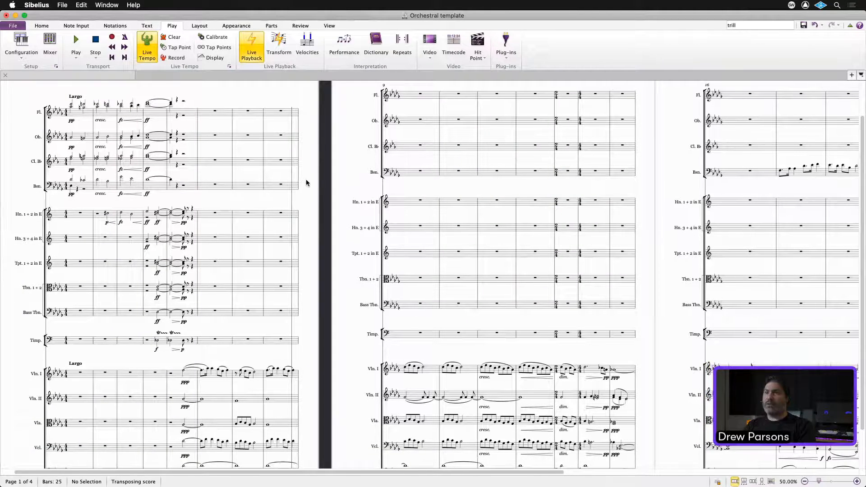
left_click(204, 26)
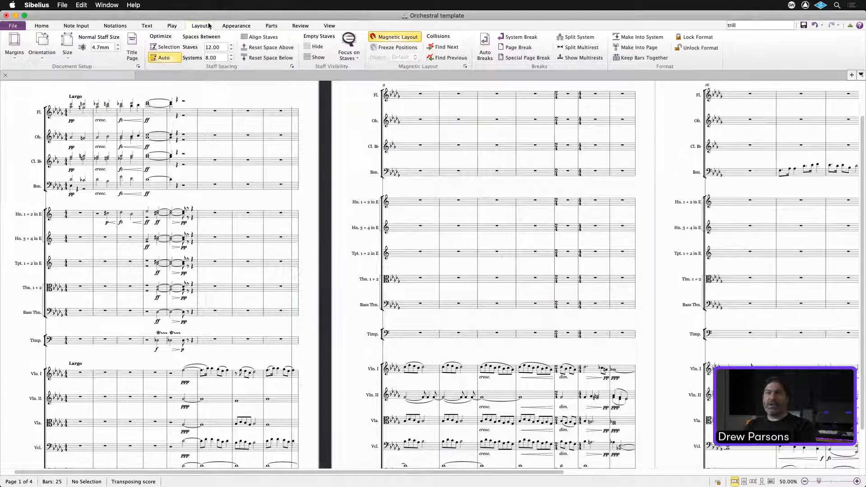
left_click(231, 26)
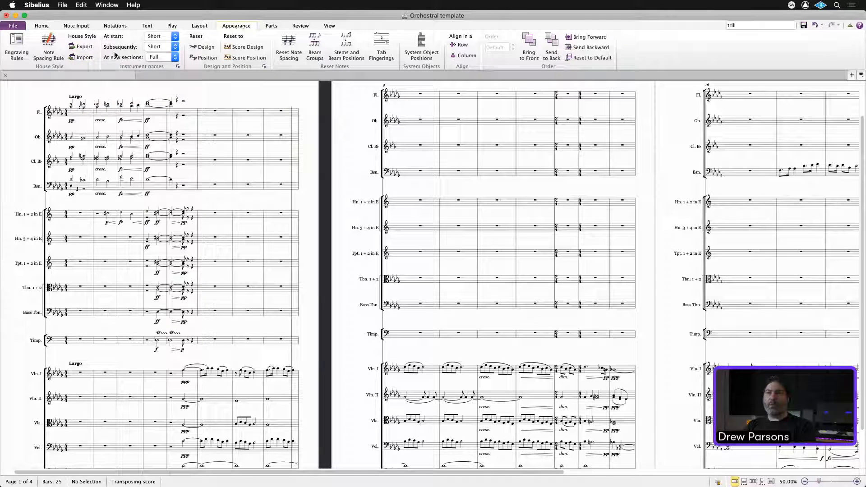
left_click(81, 58)
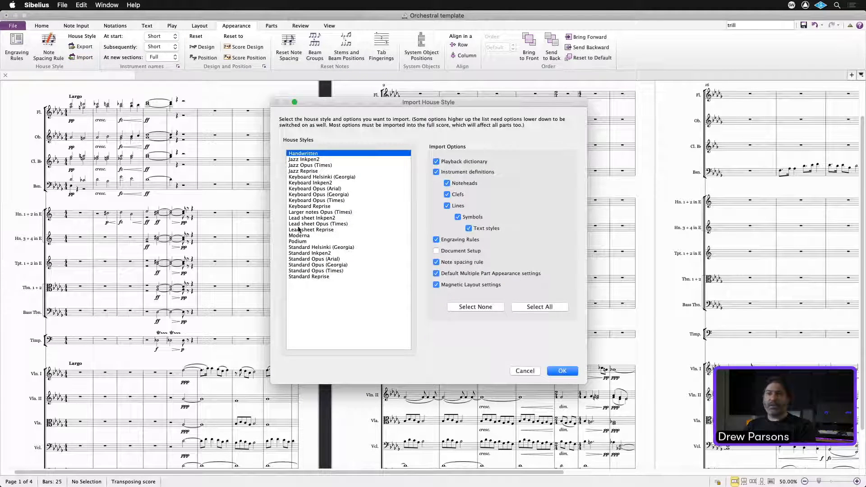
left_click(297, 247)
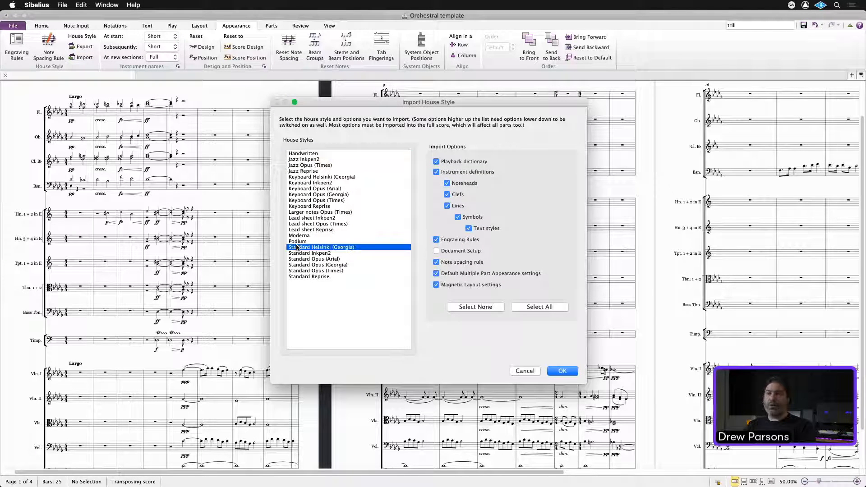
left_click(297, 241)
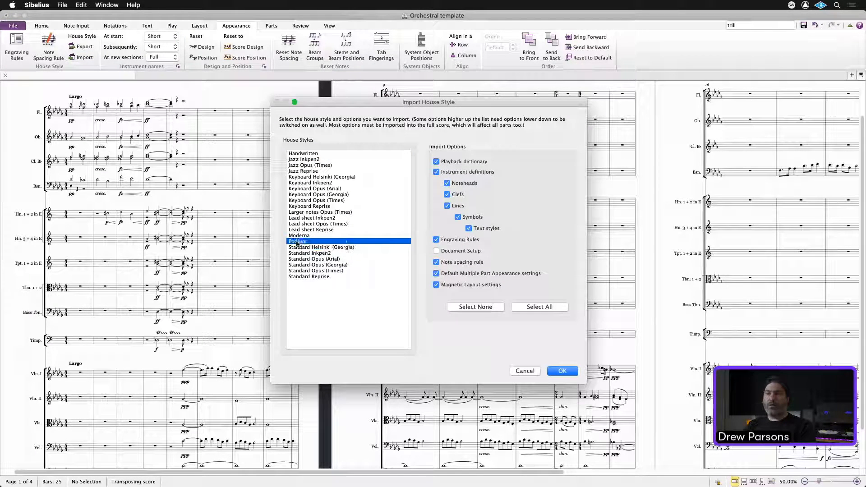
left_click(562, 370)
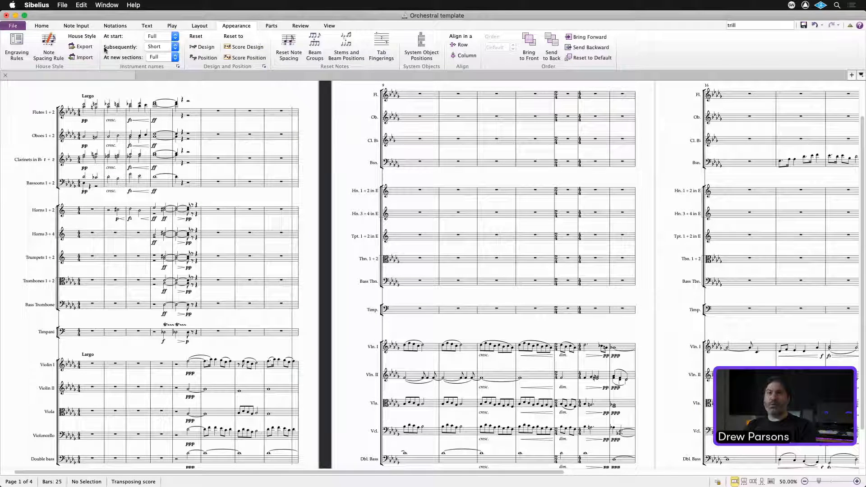
Step: Set the time signature text style in the Engraving Rules to Time signatures (film score)
left_click(18, 45)
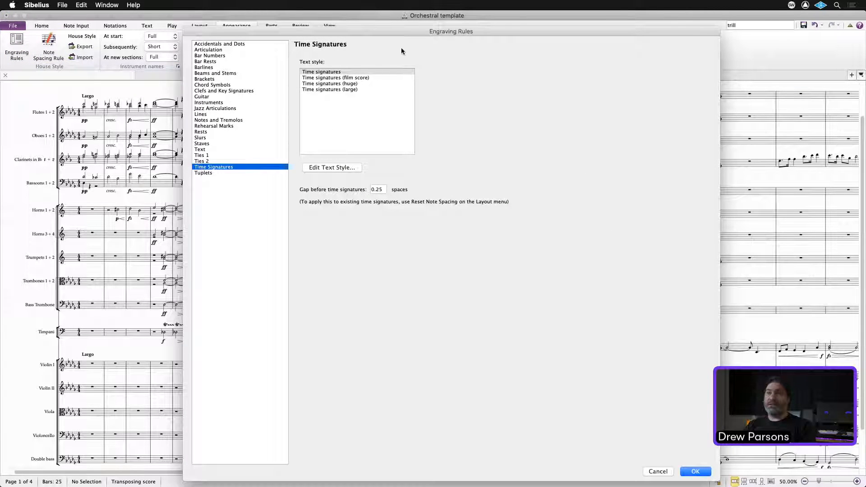
left_click(348, 78)
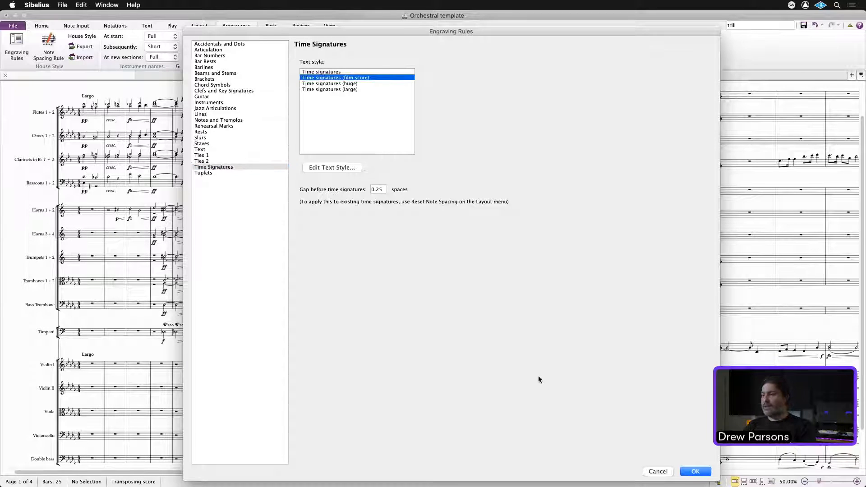
left_click(707, 472)
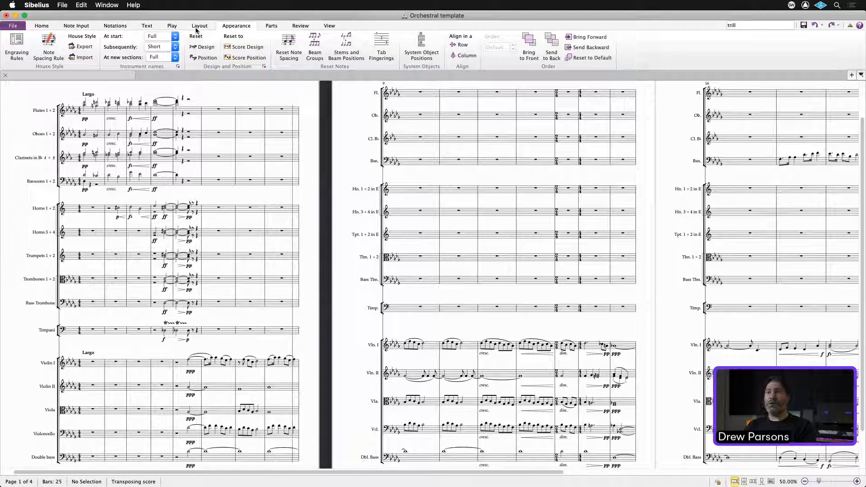
Step: Create a new part containing only the Violin I staff
left_click(271, 26)
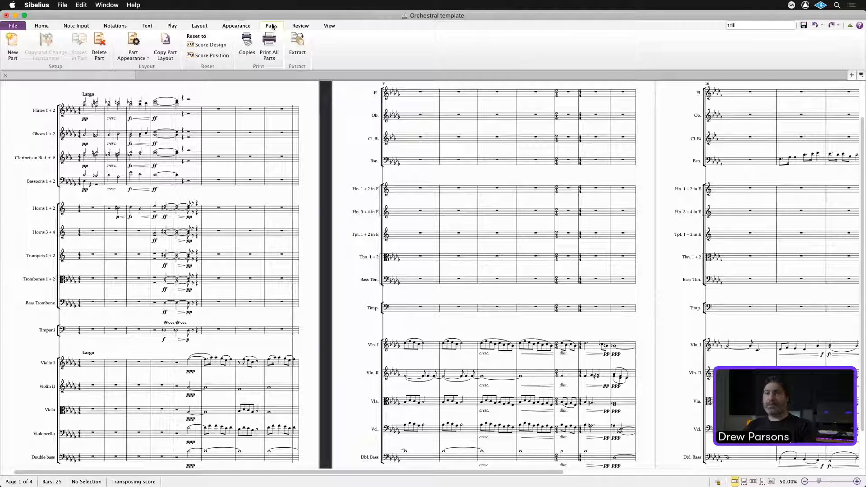
left_click(13, 44)
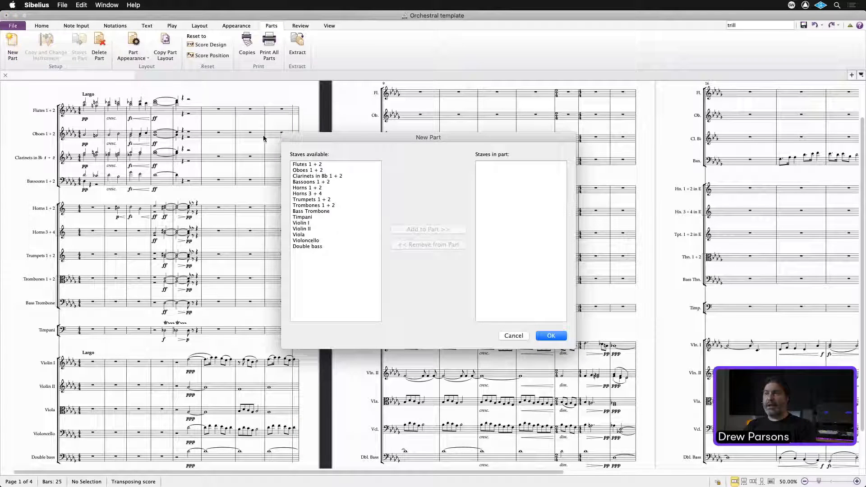
left_click(304, 224)
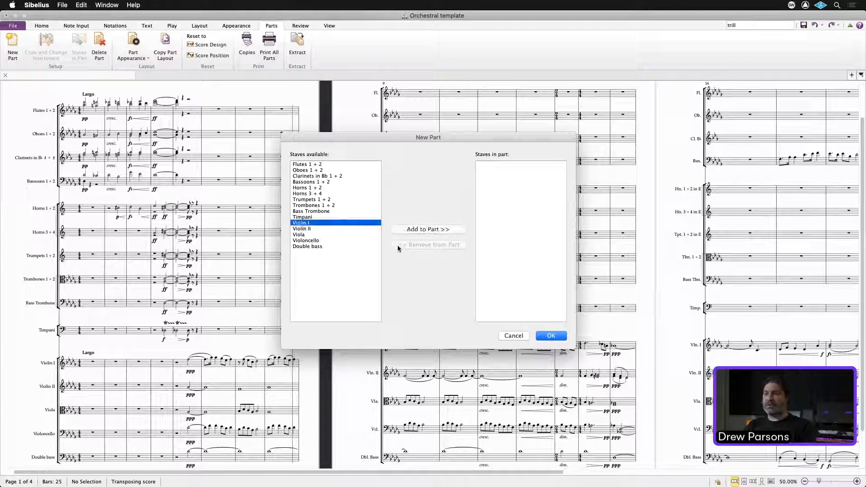
left_click(410, 231)
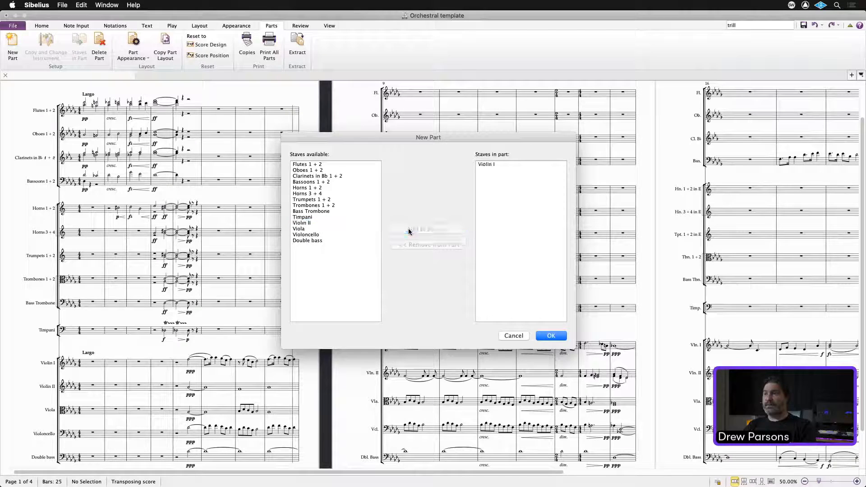
left_click(551, 335)
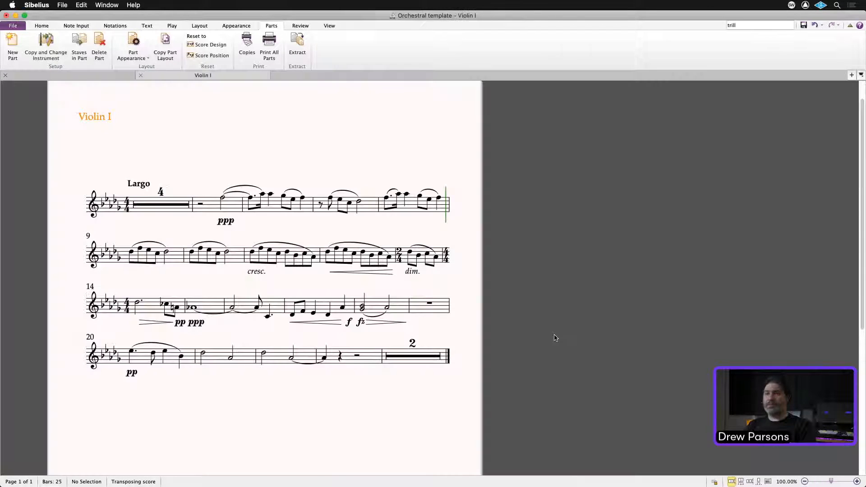
Step: Turn off multirests in the Auto Breaks settings of the current Violin I part's appearance
left_click_drag(274, 143, 313, 120)
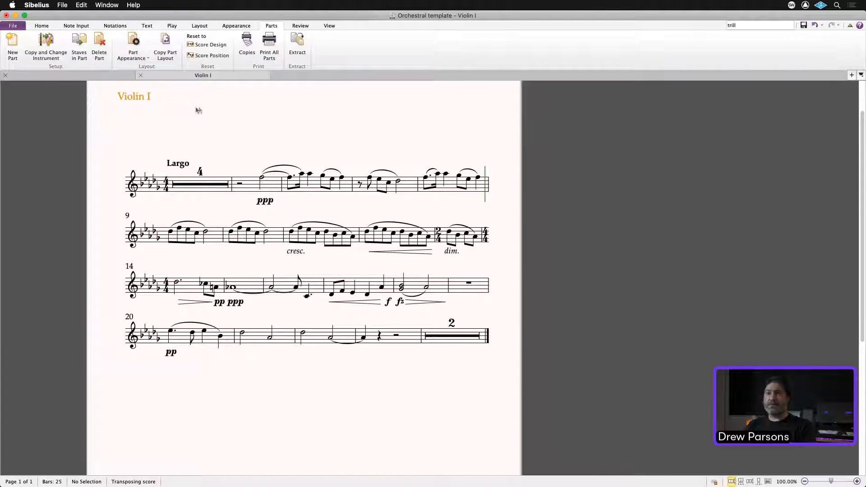
left_click(136, 41)
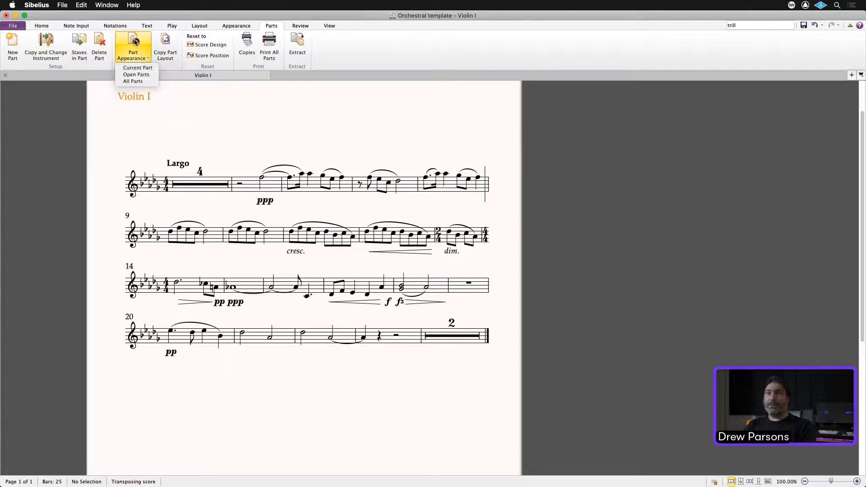
left_click(142, 68)
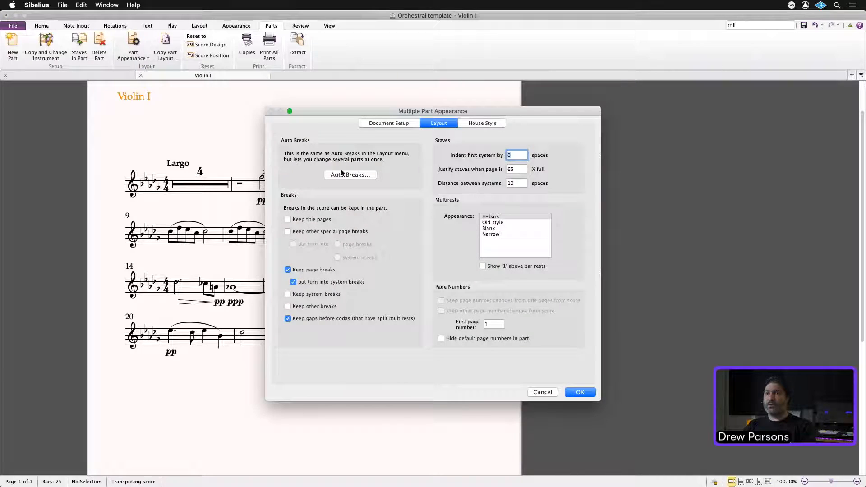
left_click(348, 175)
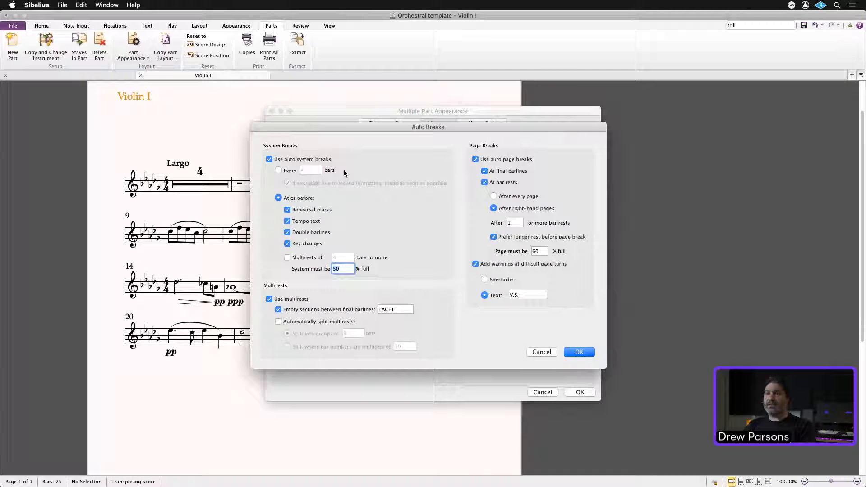
left_click(294, 300)
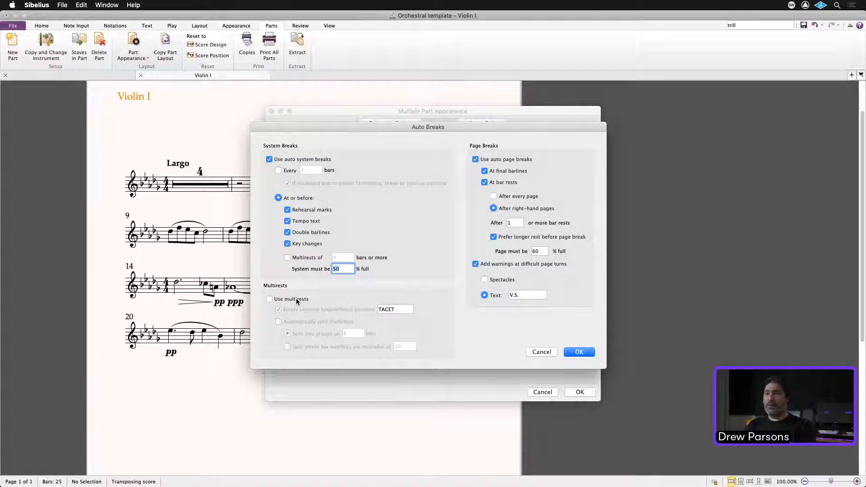
left_click(584, 352)
left_click(580, 391)
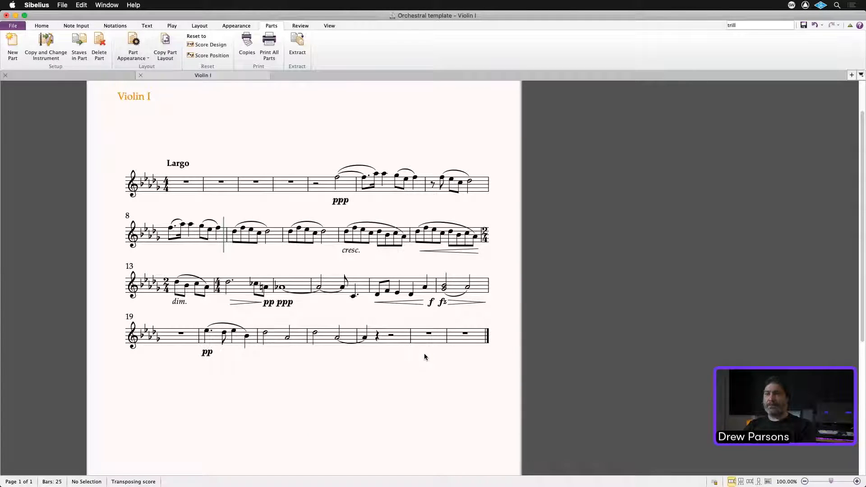
Step: Return to the full score and create a new part containing only the Flutes 1 + 2 staff
left_click(85, 75)
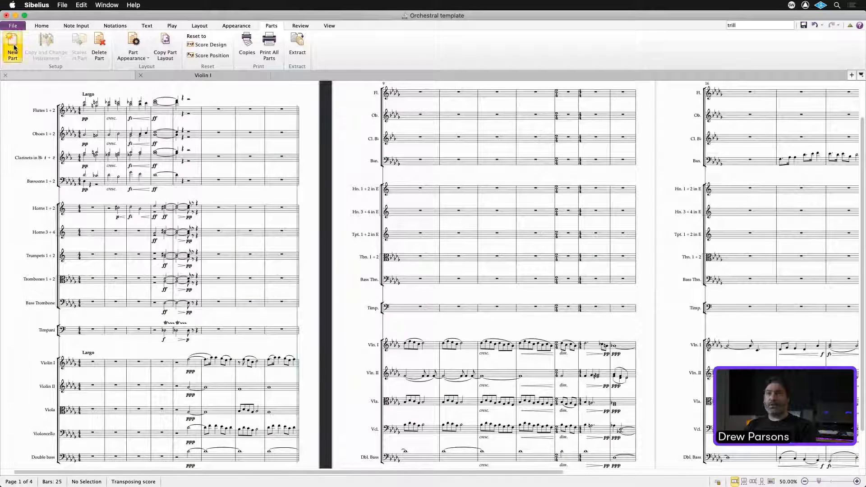
left_click(13, 47)
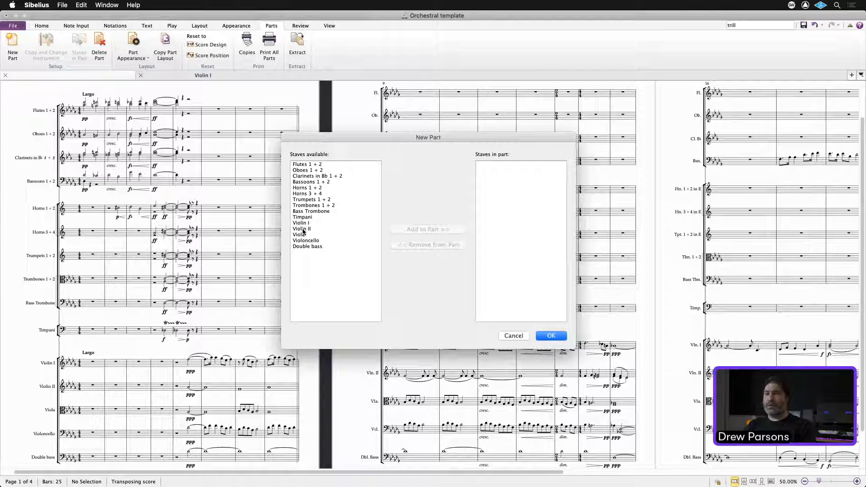
left_click(306, 164)
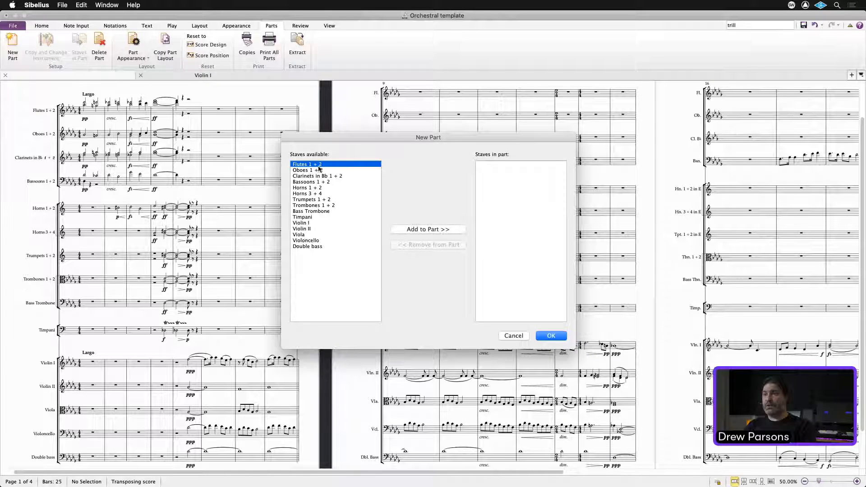
left_click(427, 229)
left_click(550, 337)
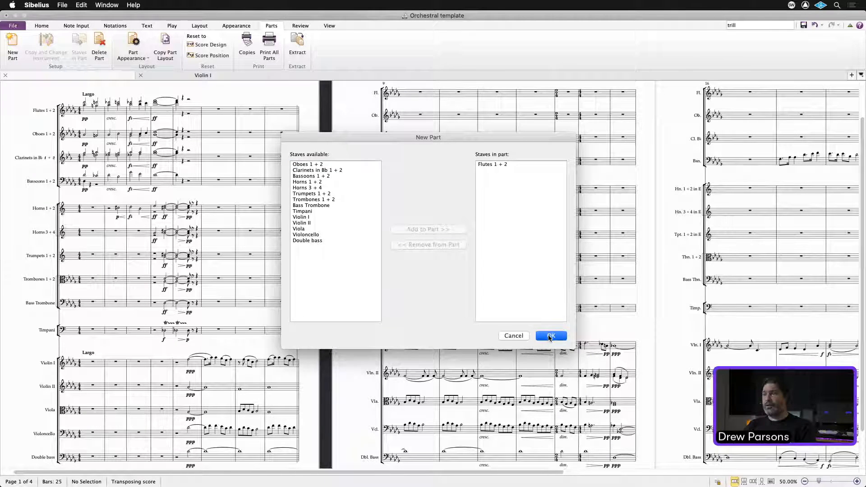
Step: Turn off multirests in the Auto Breaks settings of the current Flutes 1 + 2 part's appearance
left_click(132, 50)
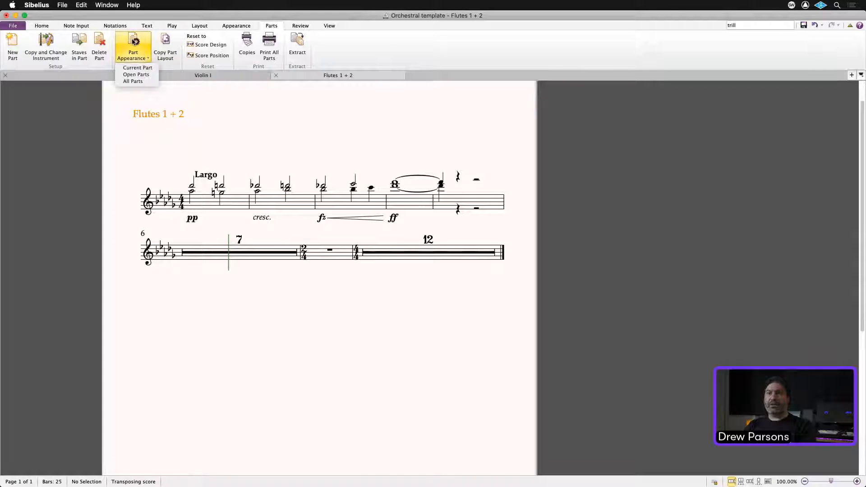
left_click(139, 68)
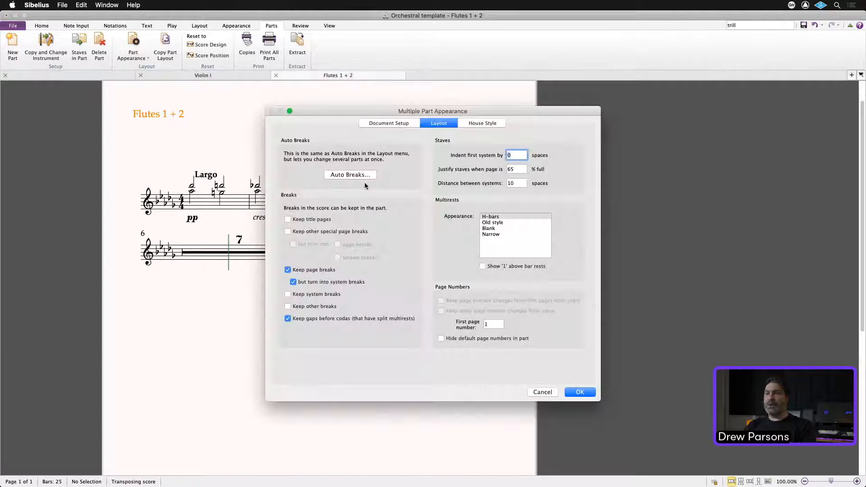
left_click(350, 175)
left_click(282, 300)
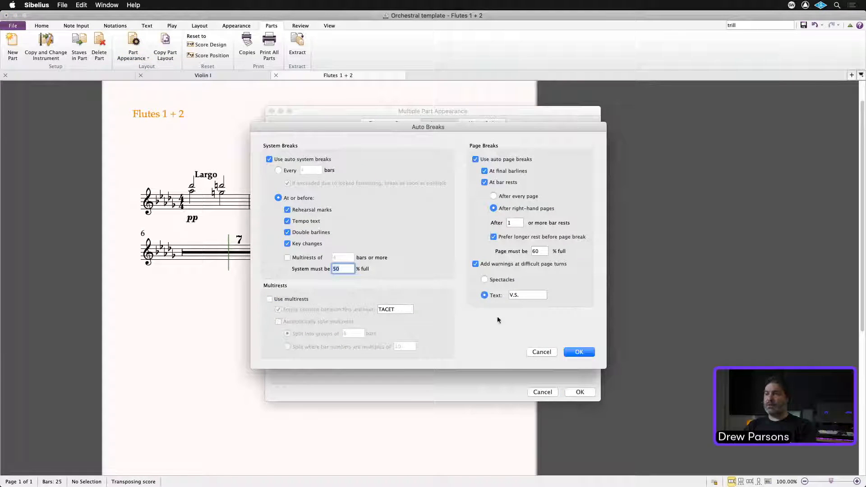
left_click(577, 353)
left_click(579, 393)
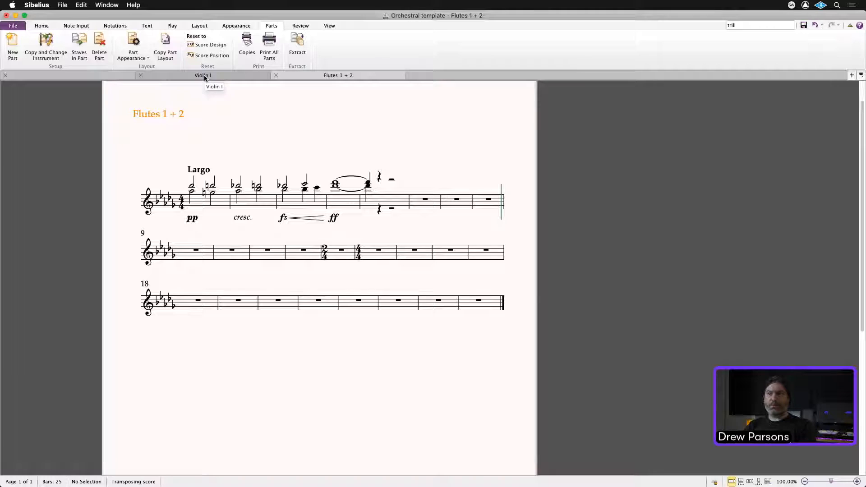
Step: View the print settings and preview for printing all parts, and leave without printing
left_click(268, 47)
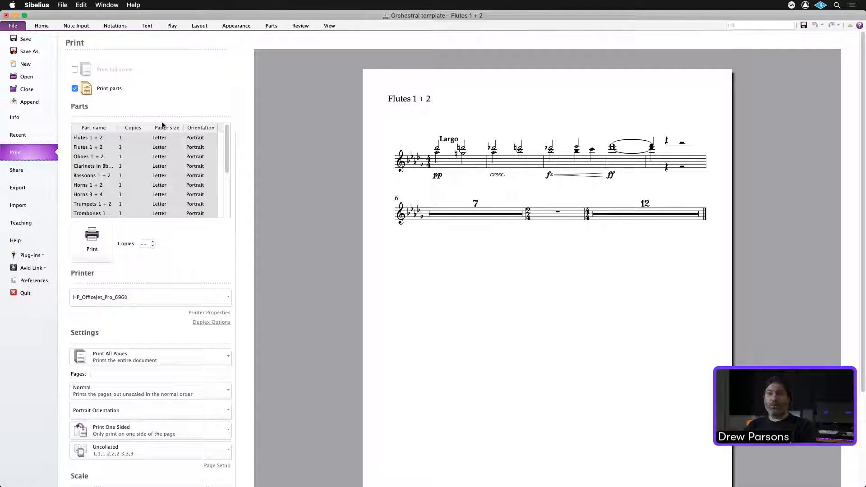
key("Escape")
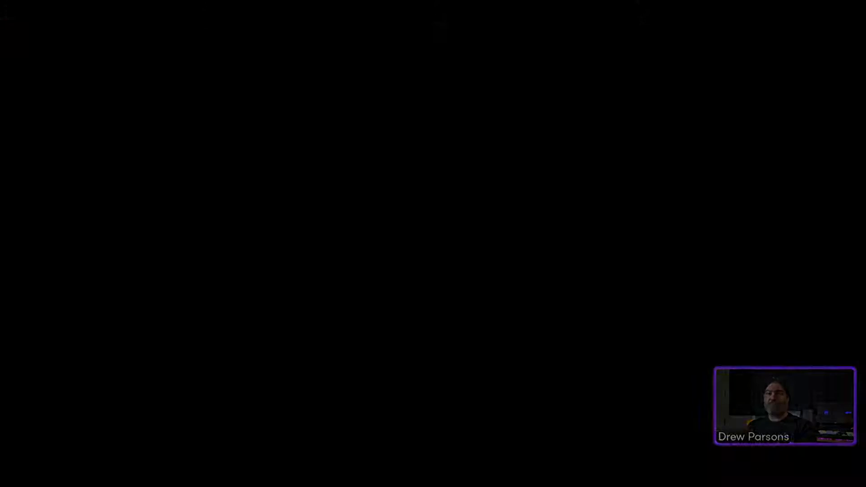